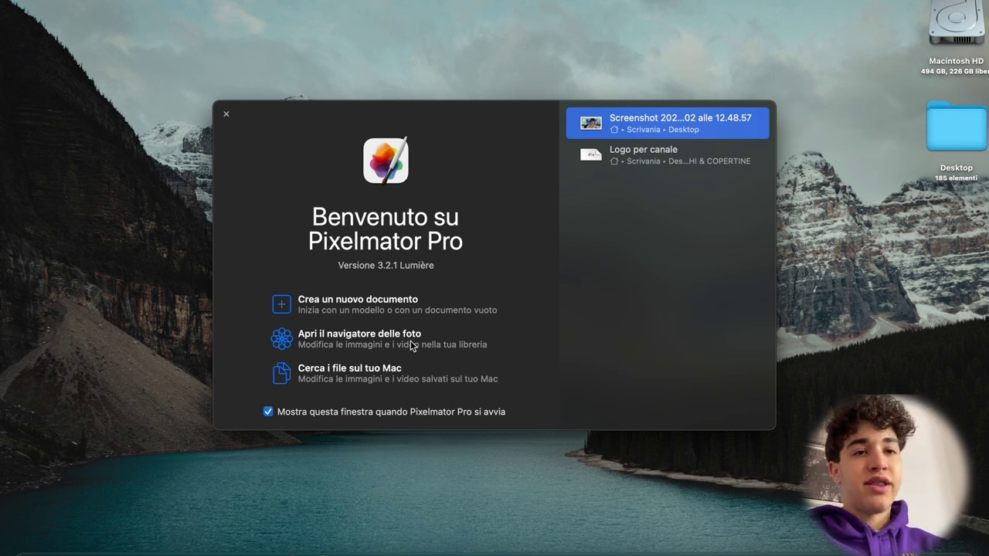
left_click(315, 379)
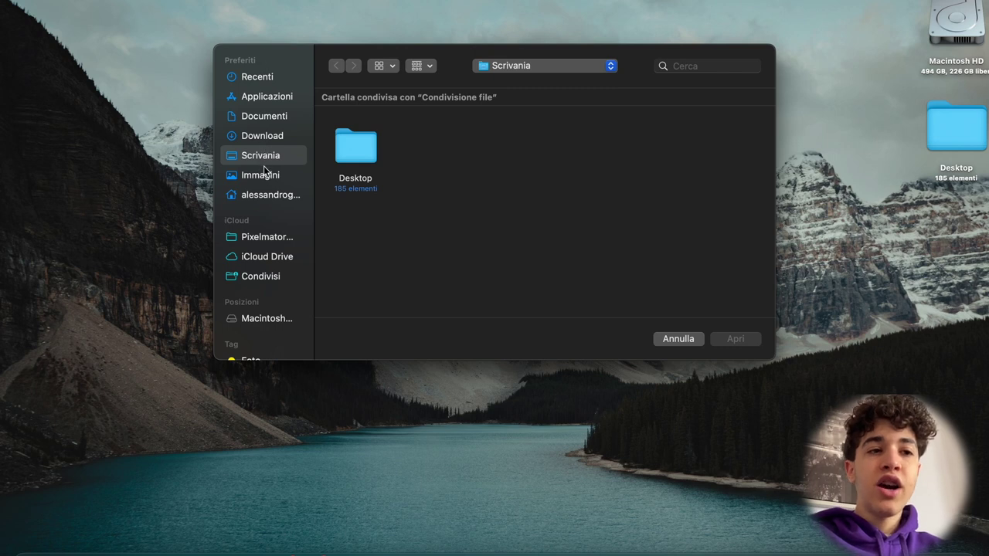
left_click(665, 338)
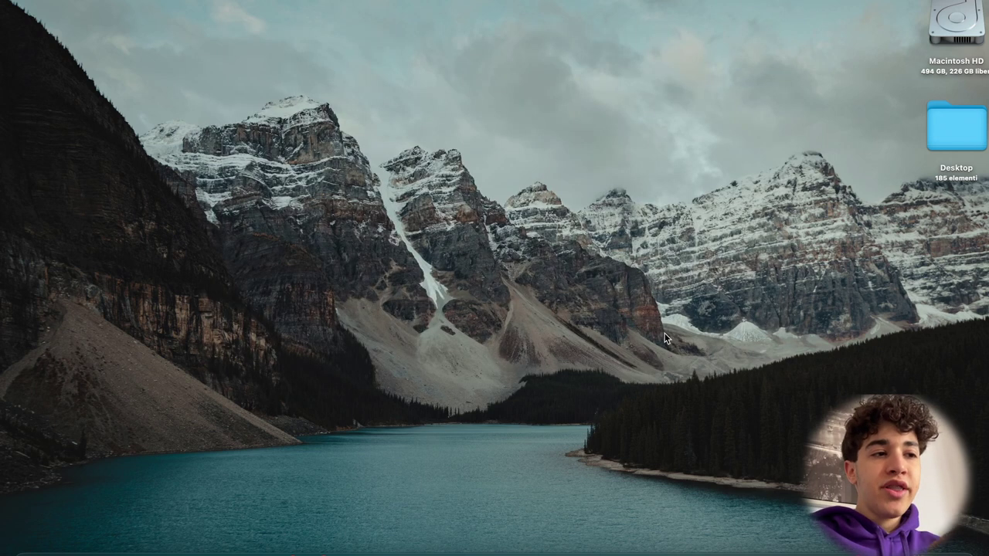
left_click(532, 553)
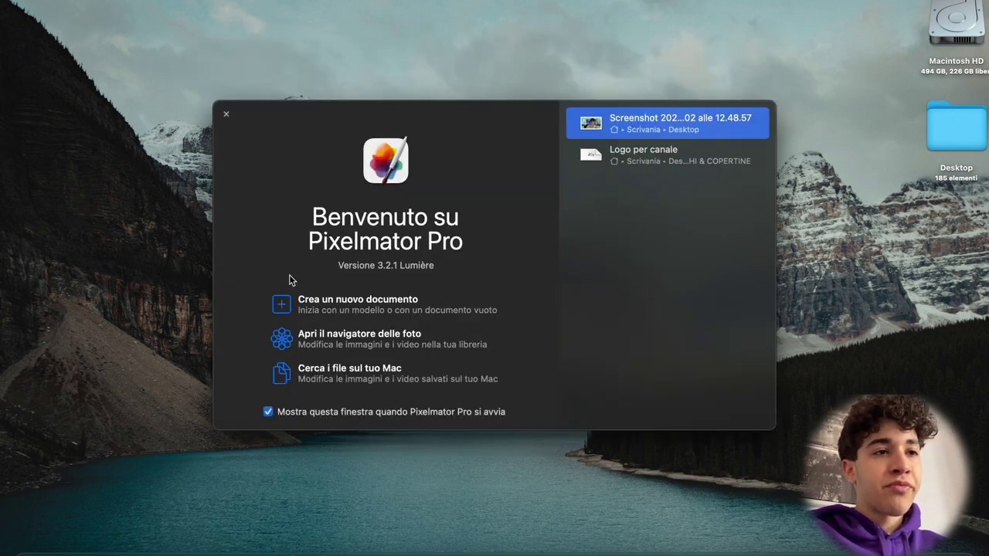
- Start a new document and set its dimension unit to pixels
left_click(285, 303)
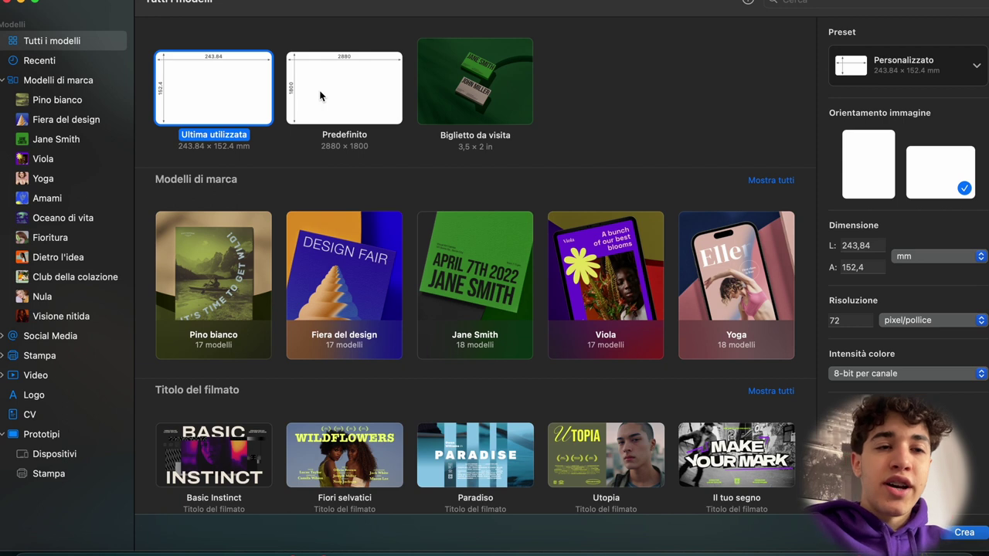
left_click(855, 248)
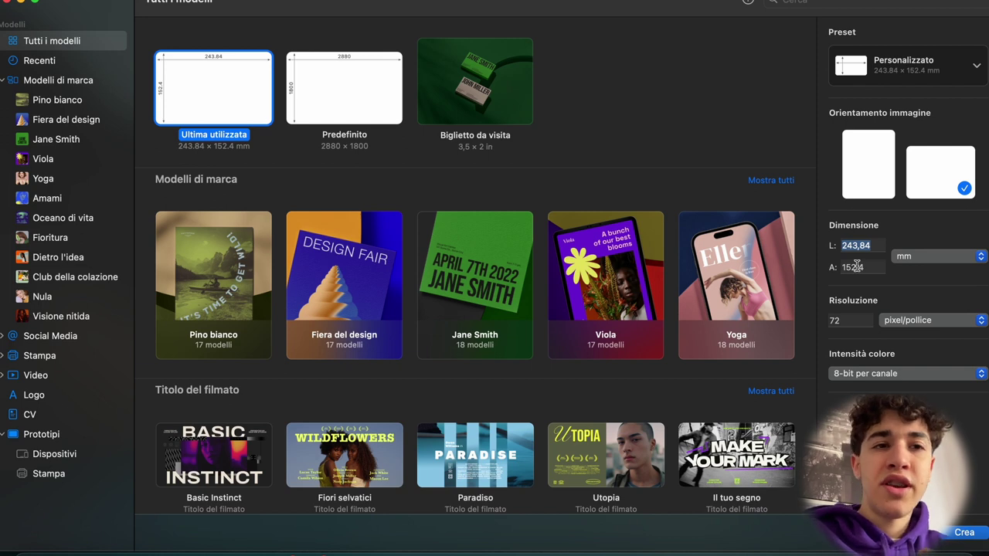
left_click(903, 256)
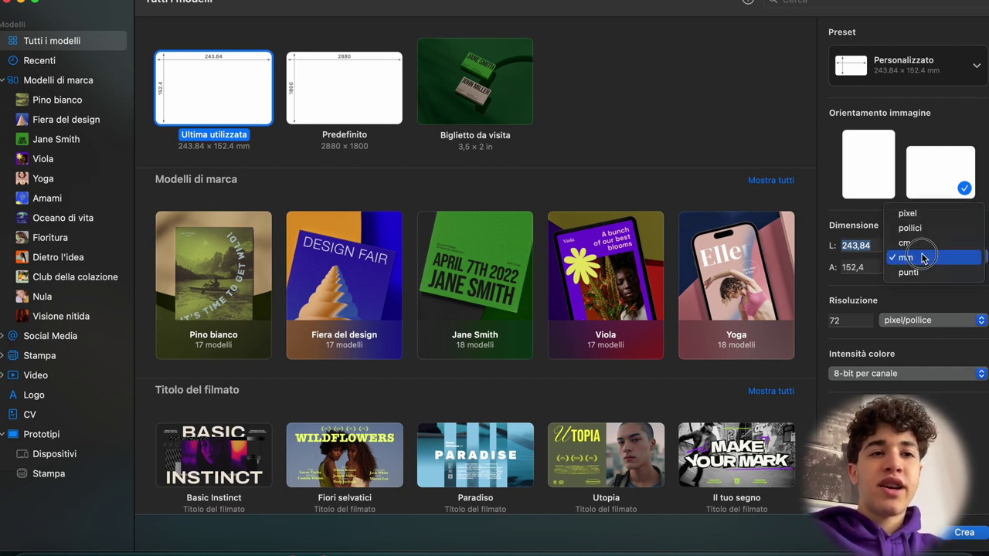
left_click(908, 213)
left_click(852, 319)
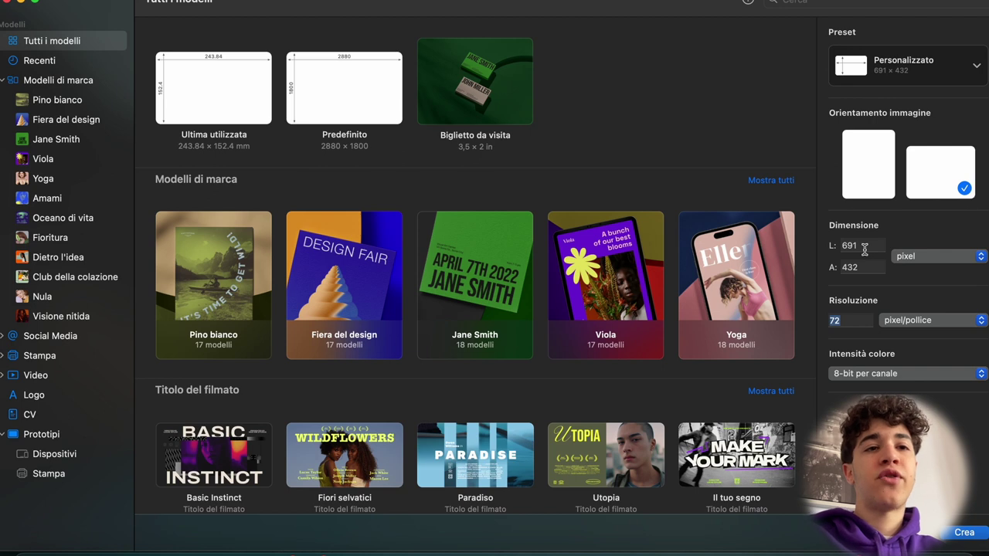
- Examine the document size presets, from the recent and international paper sizes to the icon and device categories
left_click(898, 68)
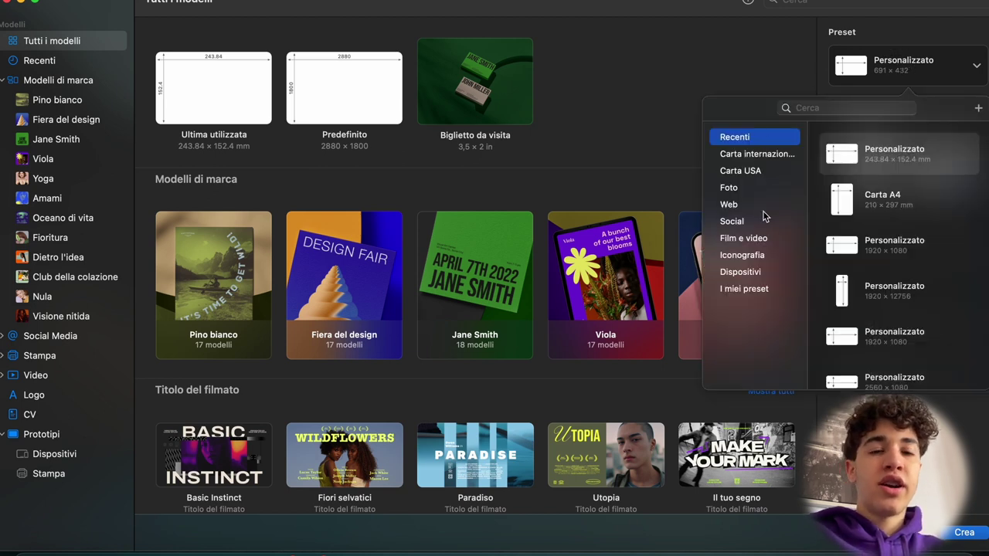
scroll(879, 199, "down", 5)
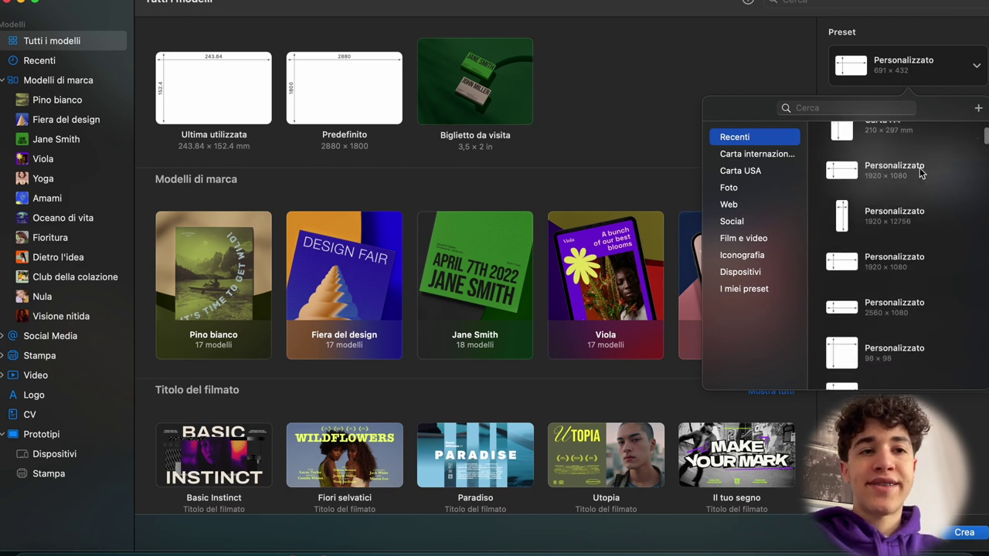
scroll(881, 257, "up", 5)
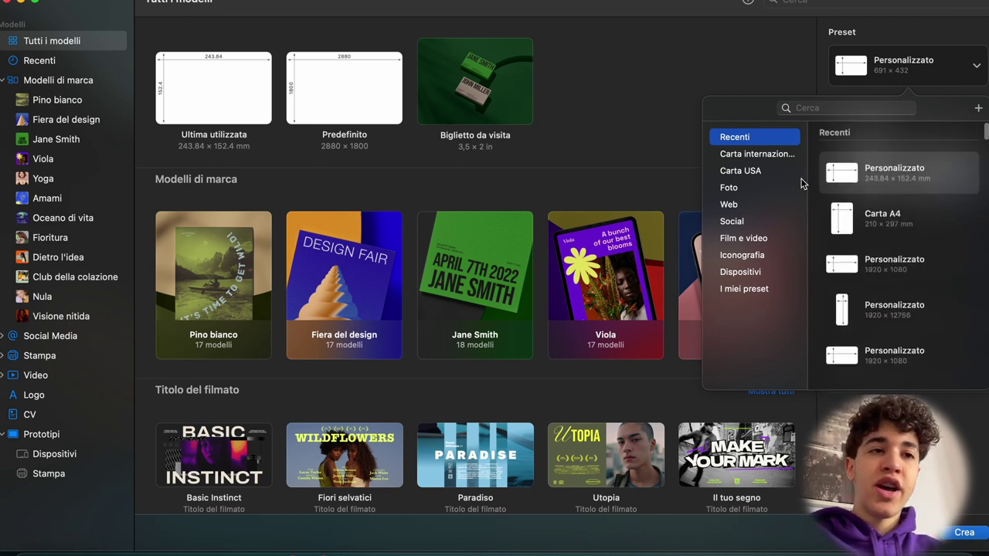
left_click(762, 156)
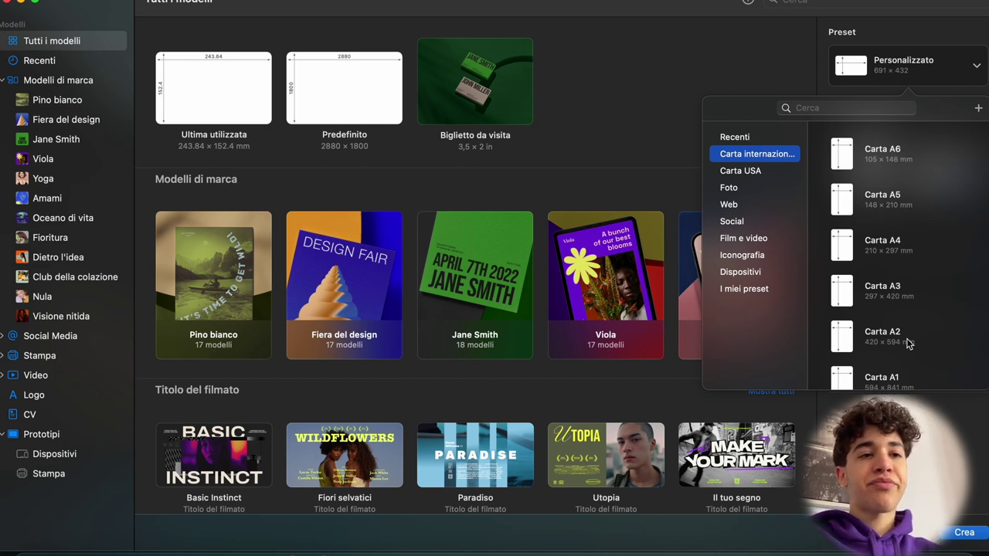
scroll(908, 344, "down", 10)
scroll(908, 344, "down", 4)
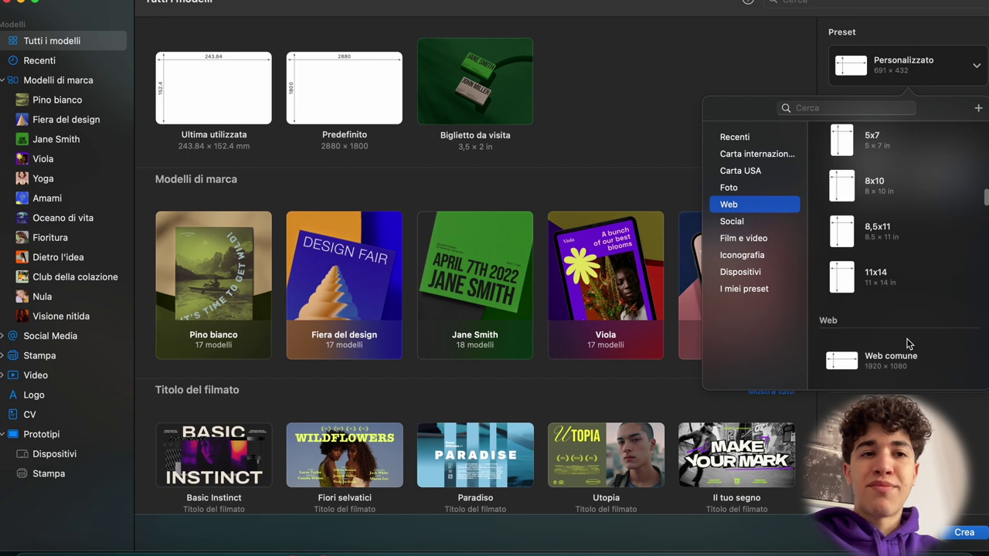
left_click(754, 256)
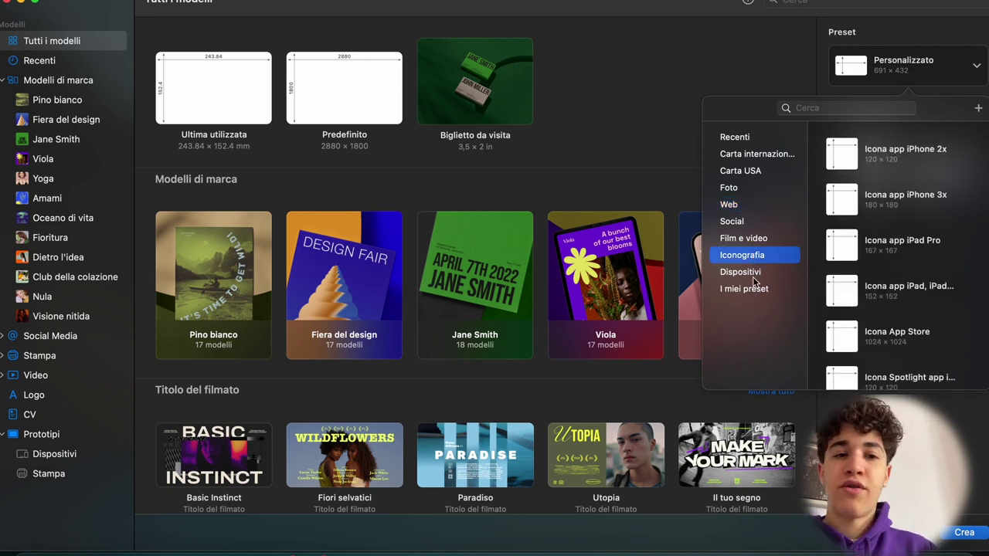
left_click(754, 277)
left_click(670, 86)
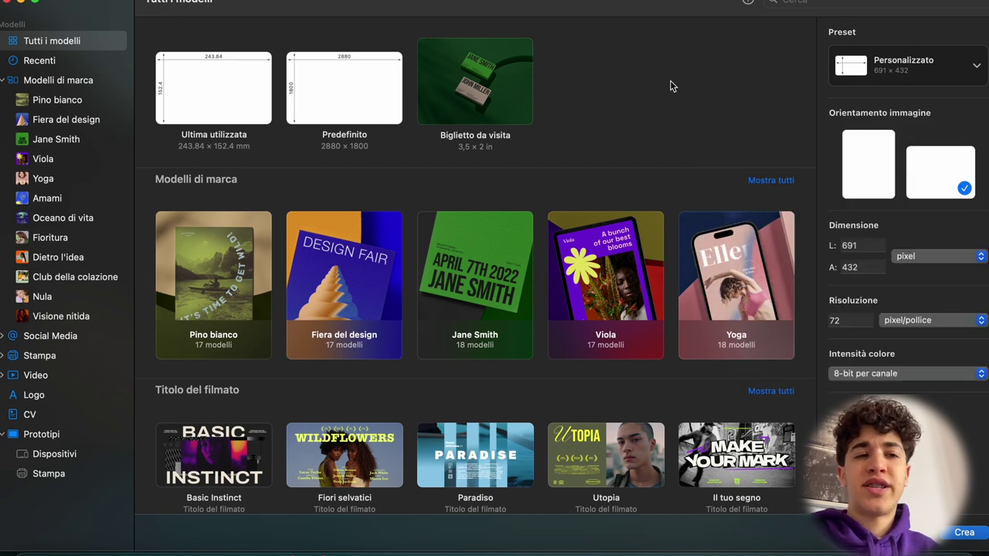
- Look through the template gallery, covering the brand, film title, social media, Facebook cover and profile photo templates
scroll(398, 265, "down", 3)
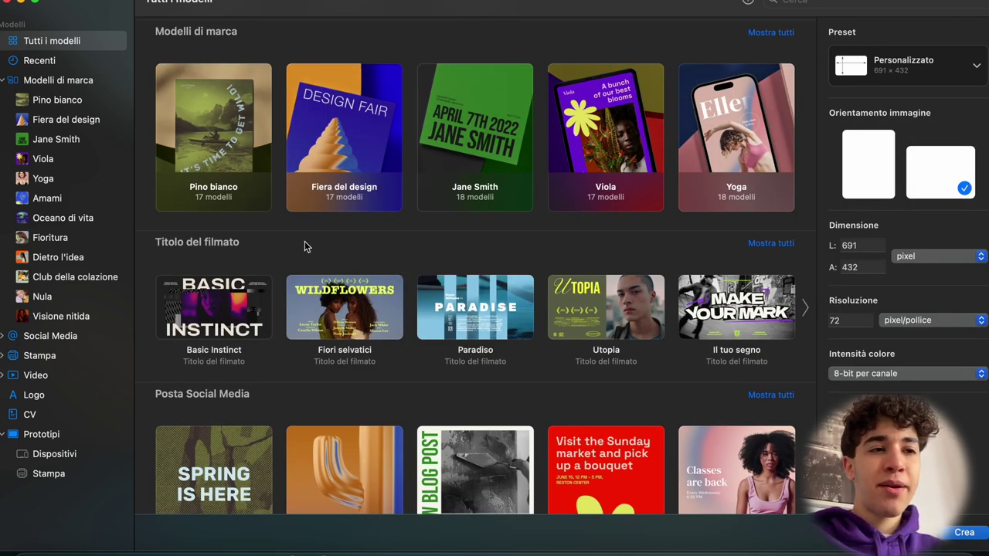
scroll(304, 241, "up", 1)
scroll(304, 241, "up", 1)
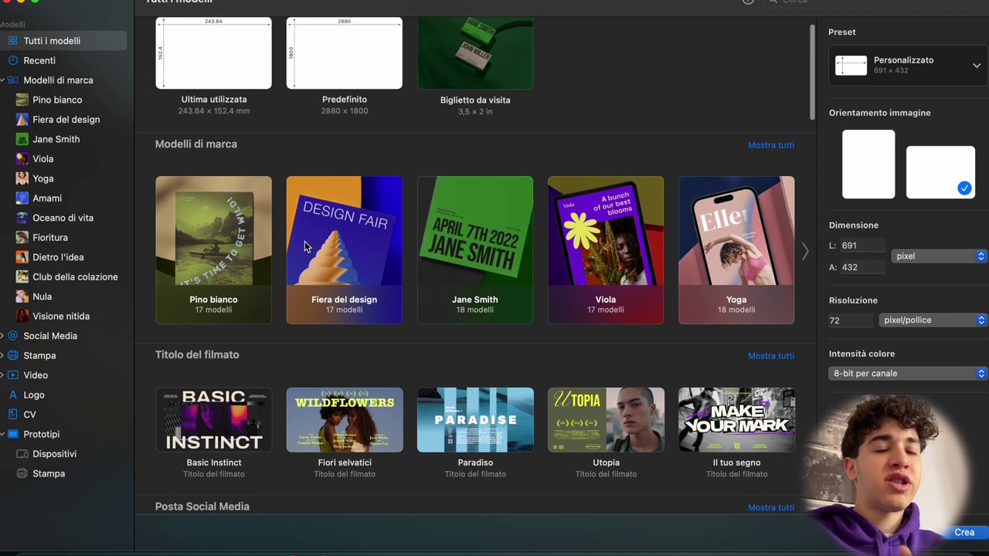
scroll(467, 257, "right", 10)
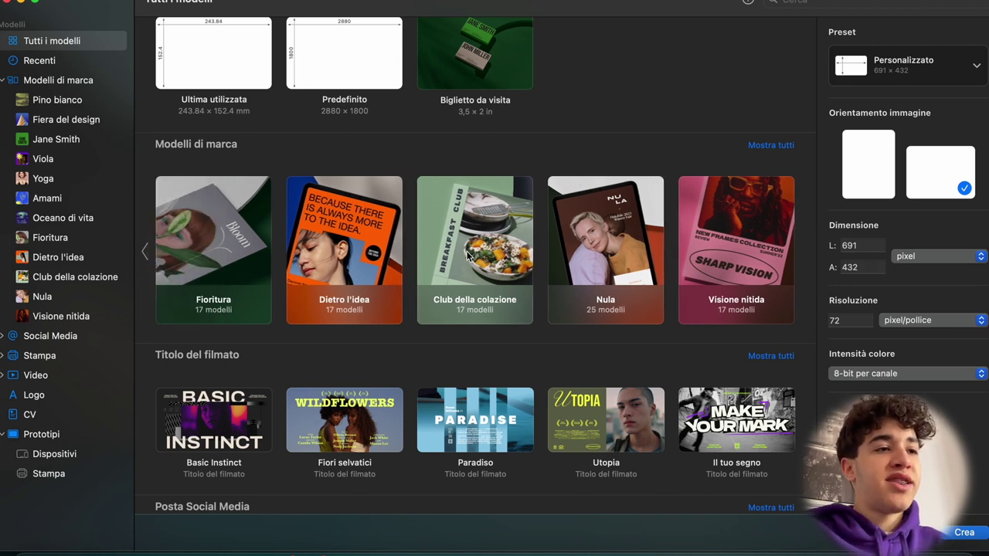
scroll(467, 258, "left", 10)
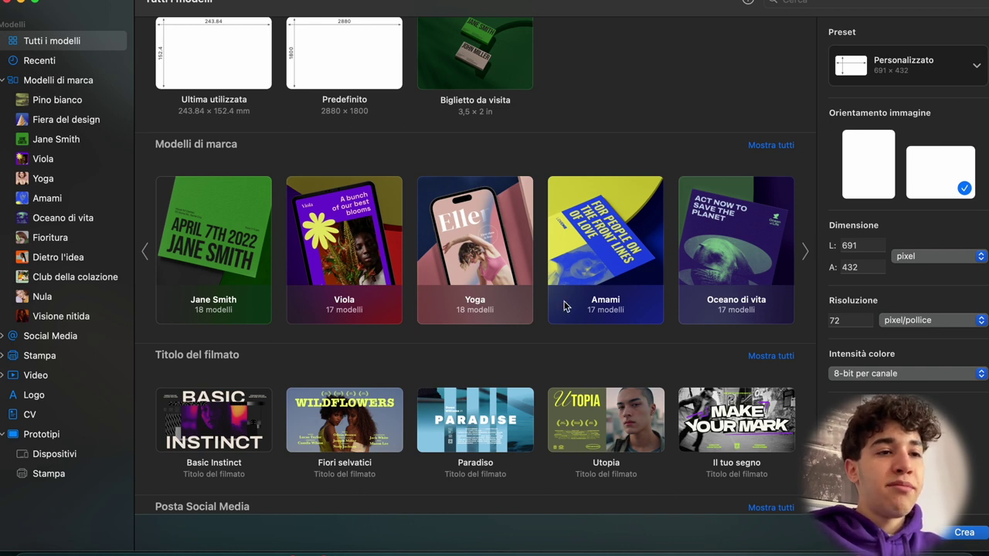
scroll(564, 306, "down", 5)
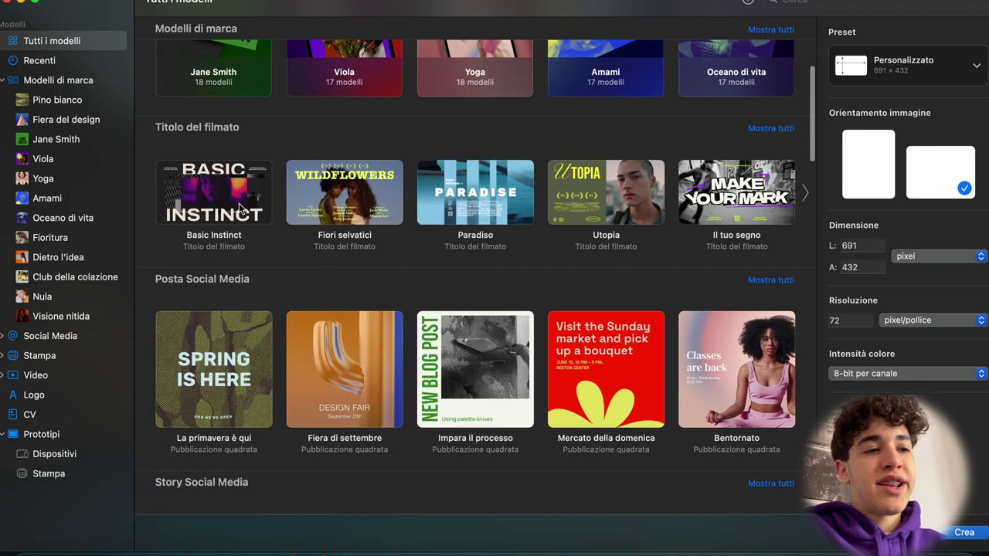
scroll(224, 201, "down", 5)
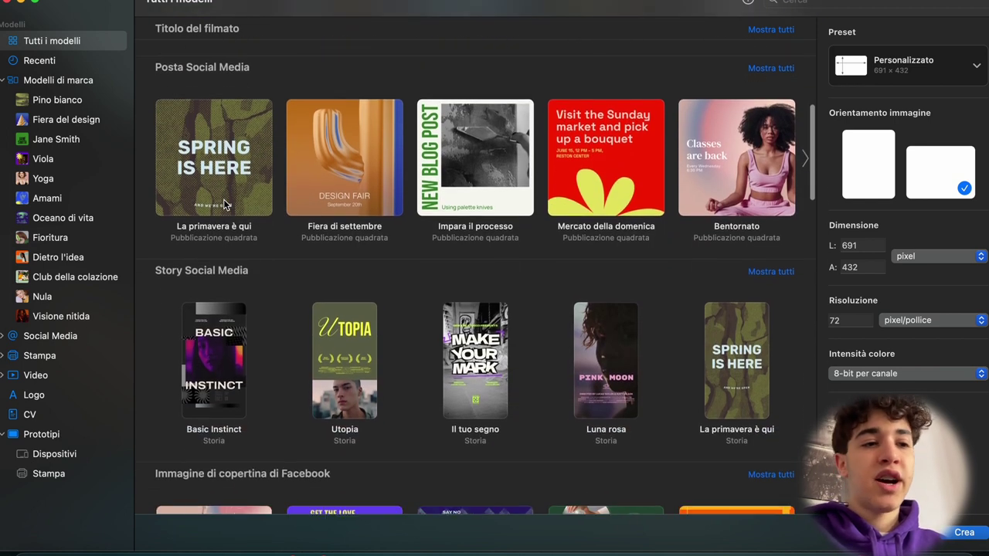
scroll(585, 358, "down", 10)
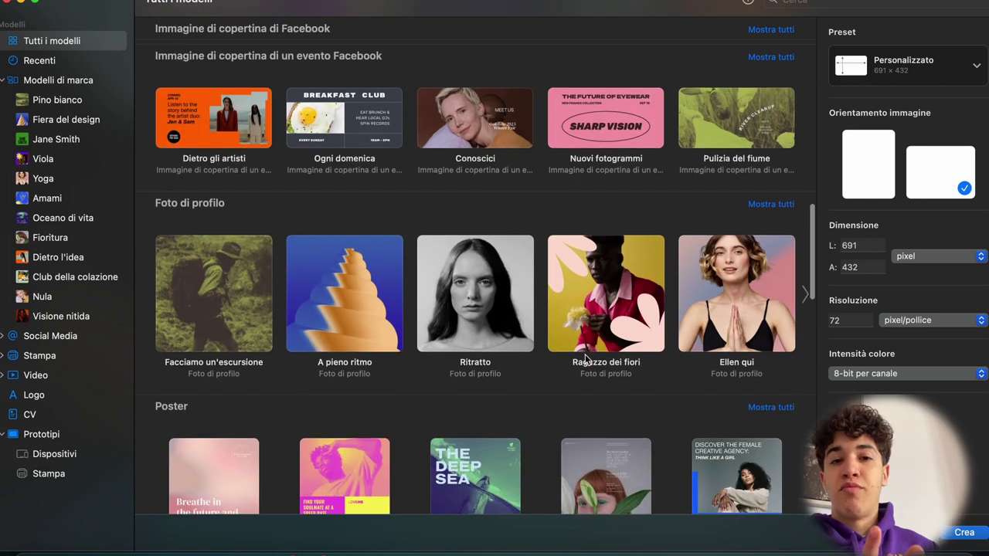
- View the Nula, Jane Smith and Viola brand template collections
left_click(43, 296)
left_click(55, 139)
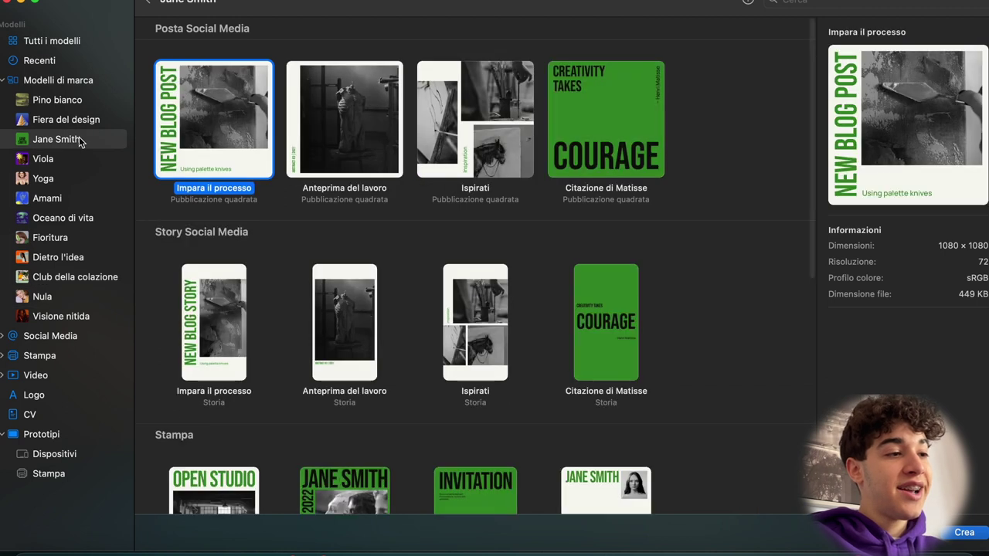
left_click(54, 160)
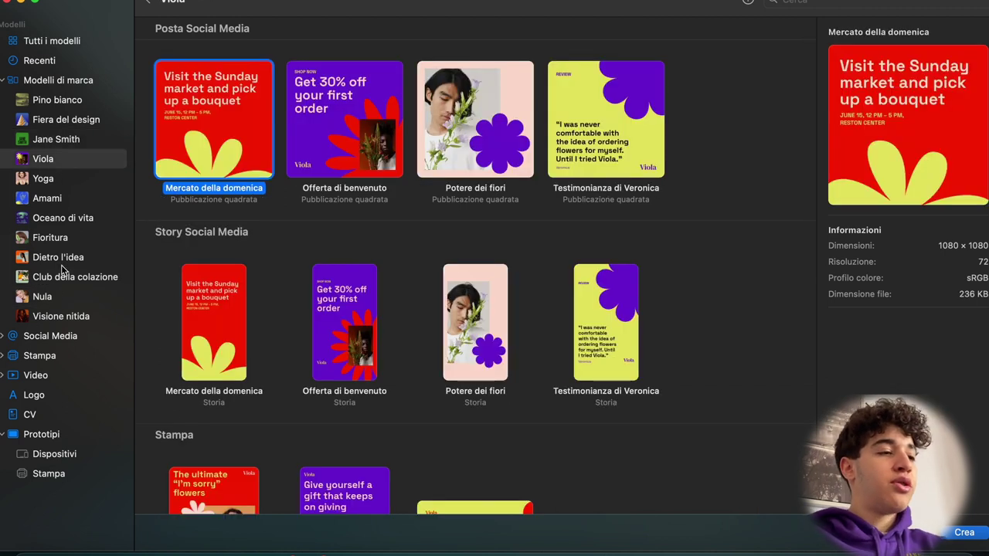
- Expand the Social Media category and view its post and story templates
left_click(3, 338)
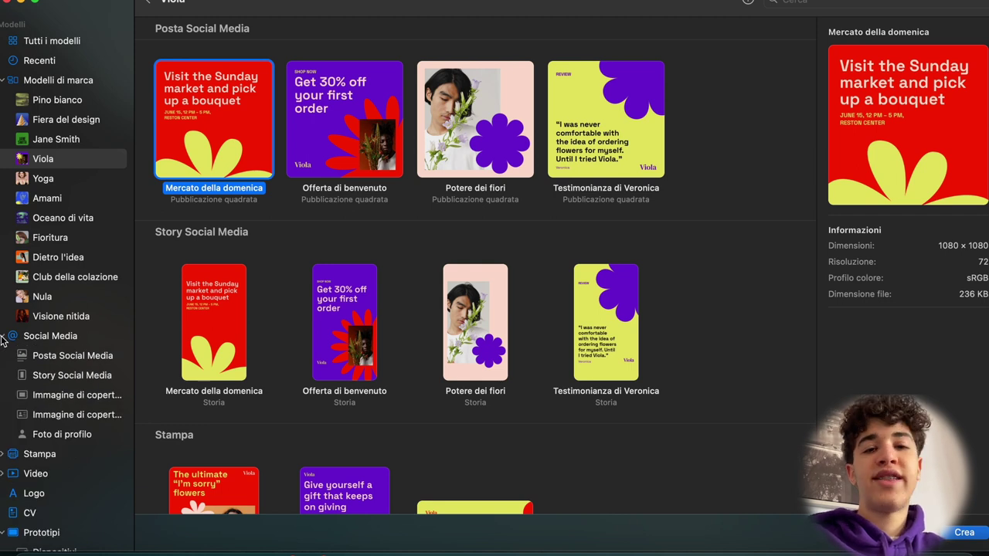
left_click(42, 360)
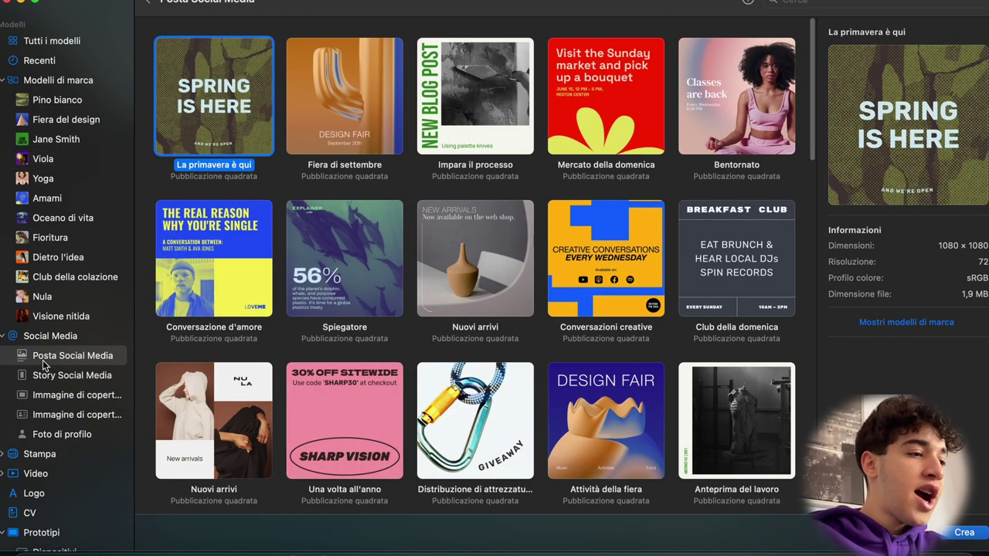
left_click(105, 379)
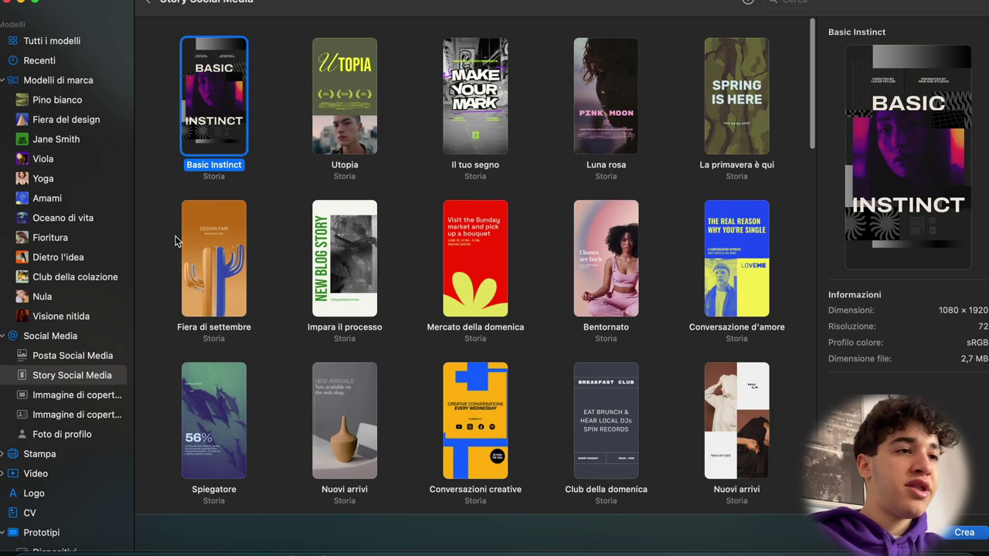
scroll(499, 309, "down", 3)
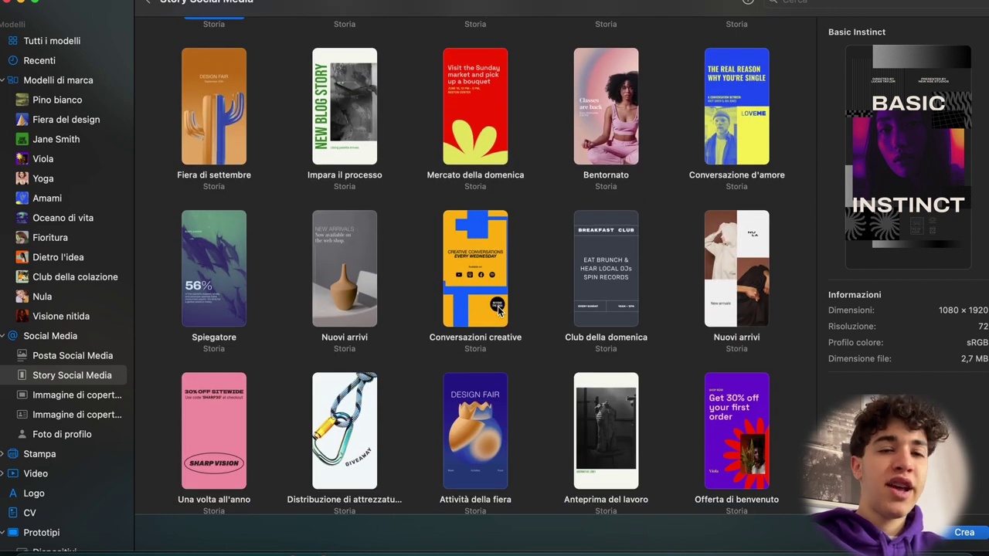
- Create a document from the iPad mockup in the Dispositivi prototypes
scroll(66, 506, "down", 2)
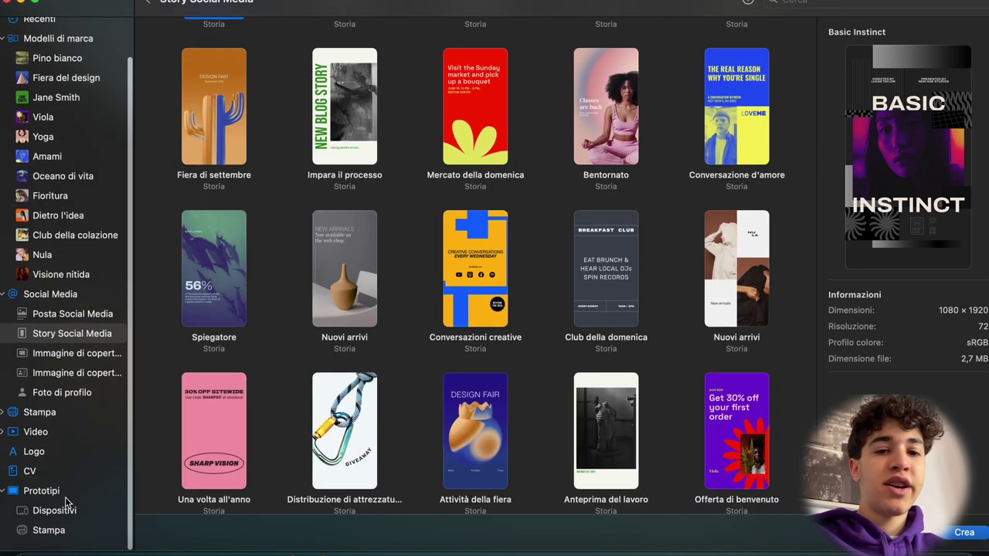
left_click(28, 516)
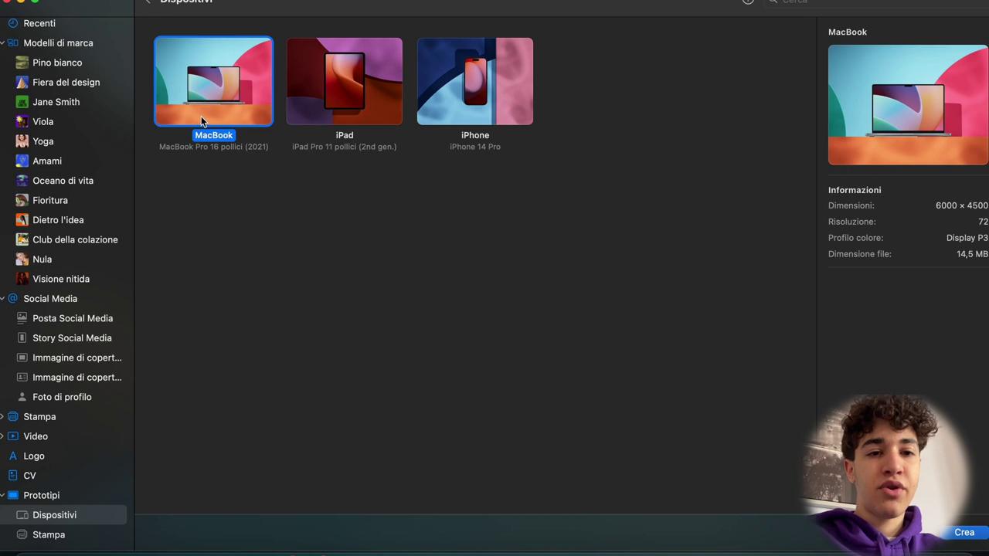
left_click(335, 108)
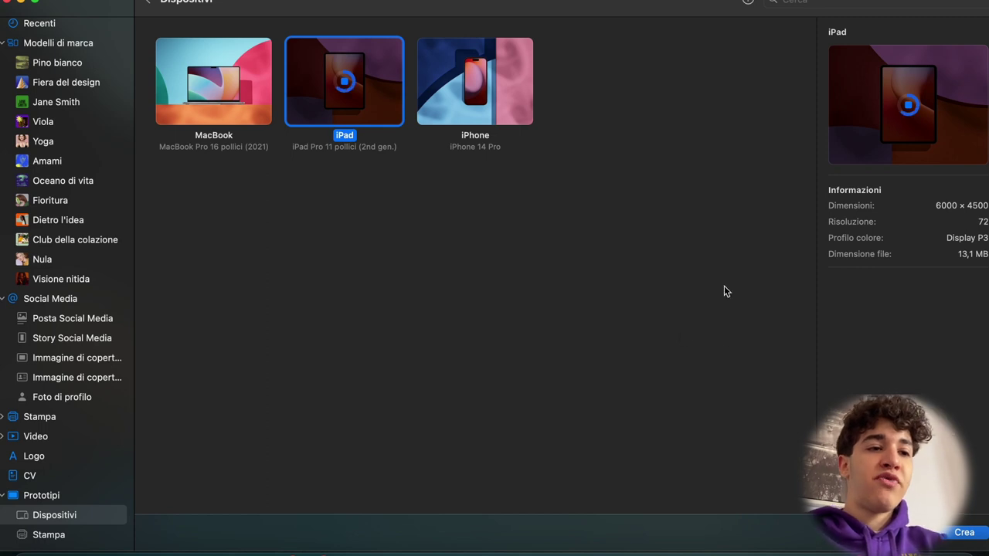
key("super+q")
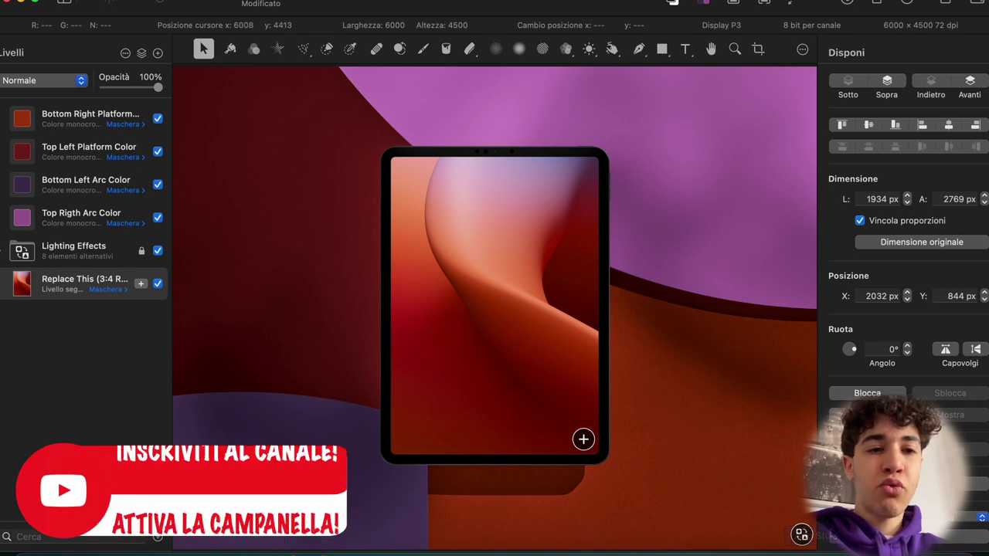
- Switch the iPad mockup's lighting effect to Spotlight
left_click(801, 535)
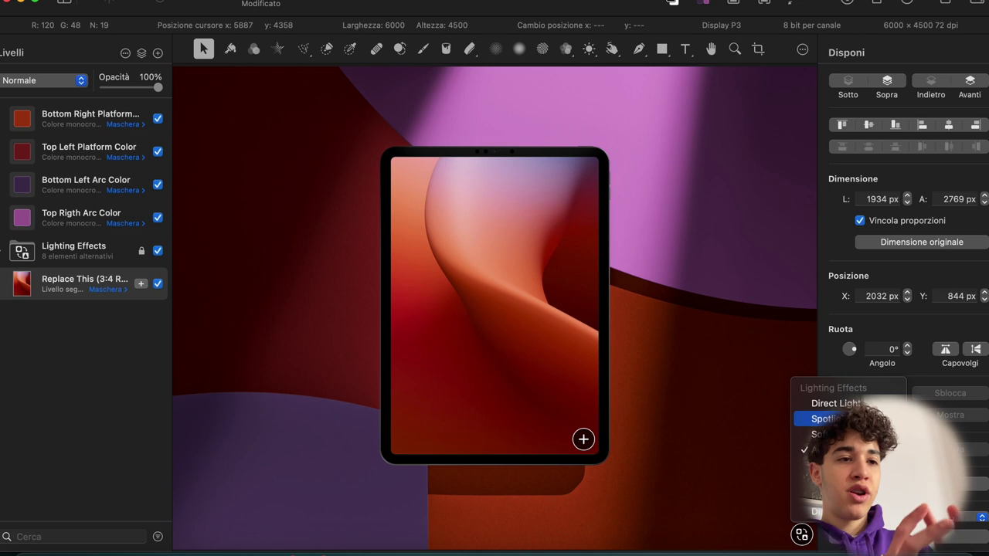
left_click(825, 418)
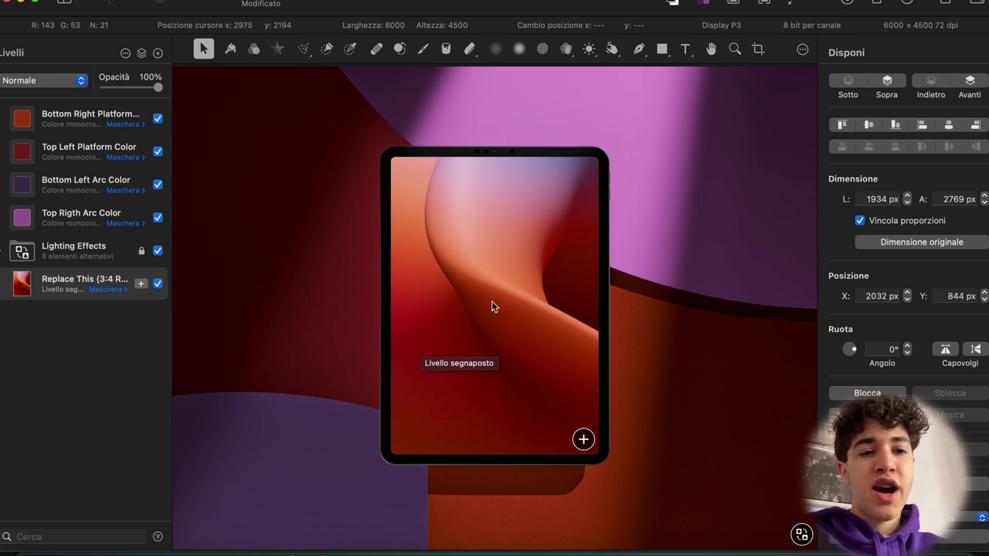
left_click(801, 534)
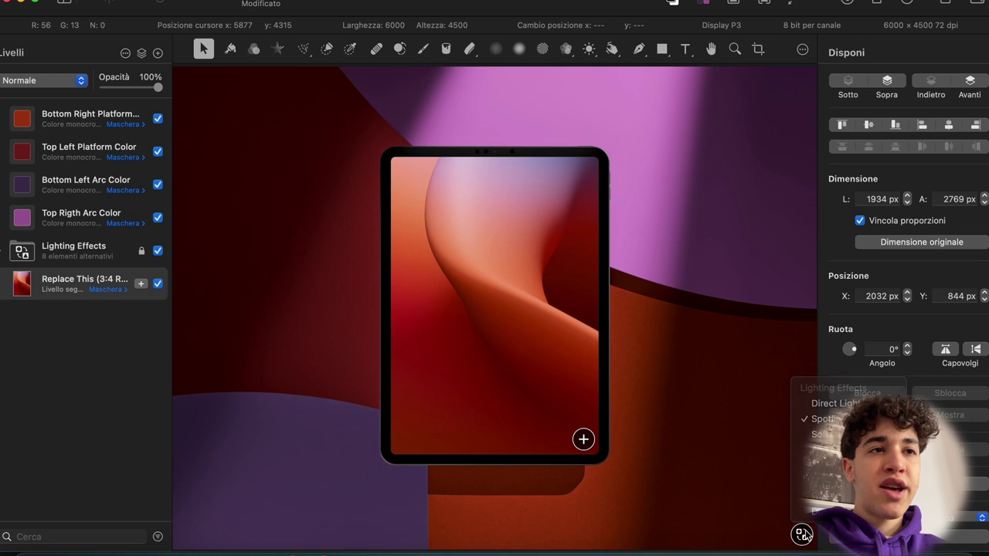
left_click(823, 419)
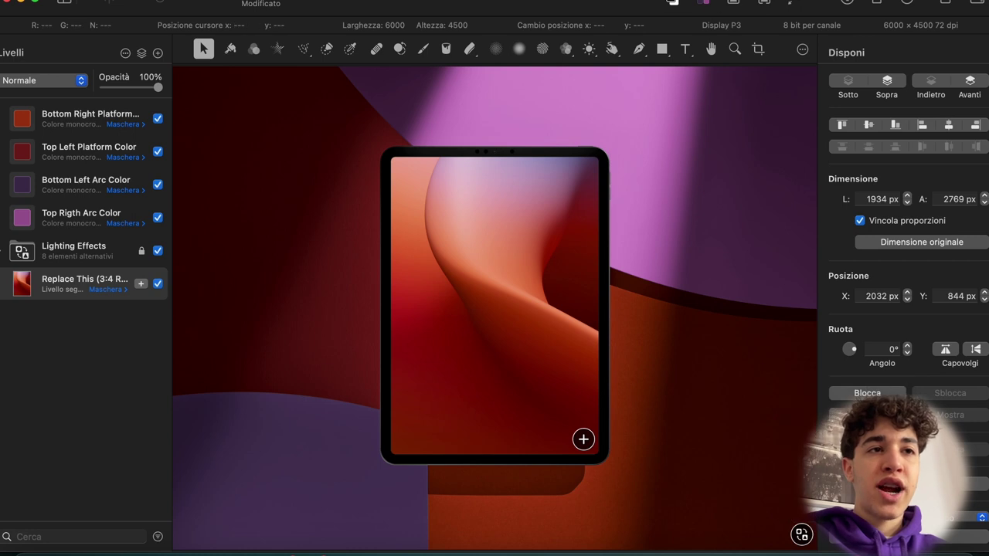
- Switch the iPad mockup's document colours to the green palette and then to the cream, gold and pink palette
left_click(704, 5)
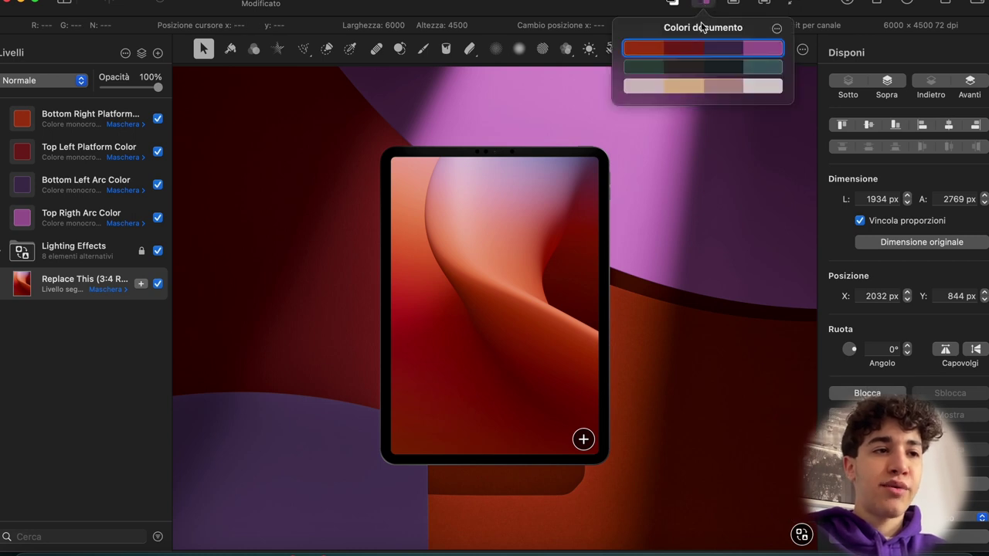
left_click(692, 67)
left_click(690, 87)
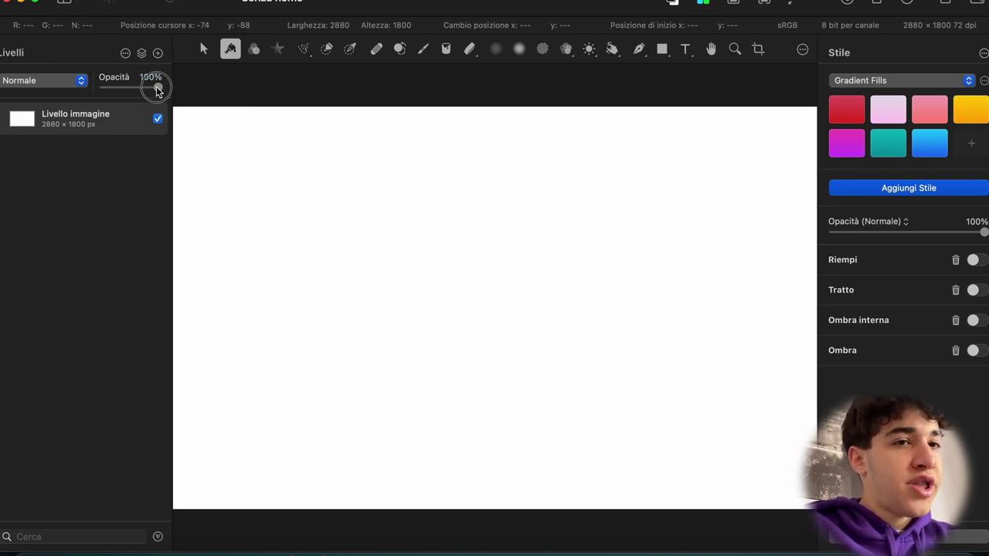
- View the opacity control and the list of blending modes for the blank document's image layer
left_click_drag(158, 89, 194, 104)
left_click(77, 80)
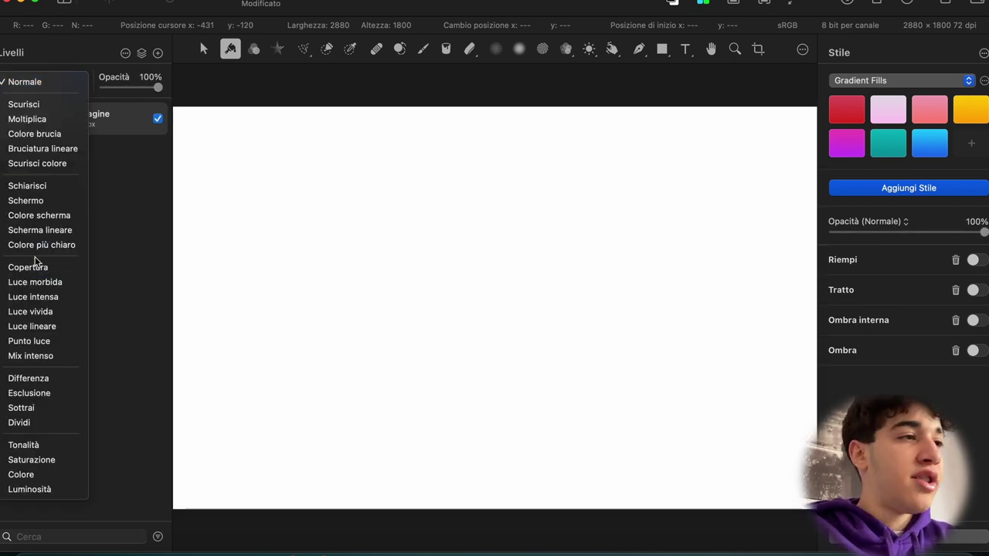
- Switch the layer list's Blending Position to Bottom and back to Top
left_click(125, 52)
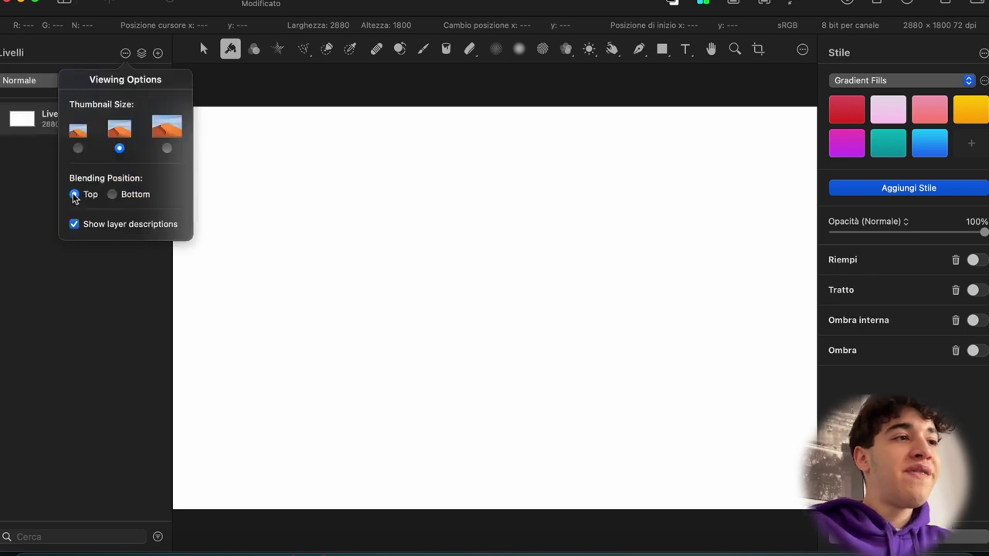
left_click(33, 165)
left_click(125, 53)
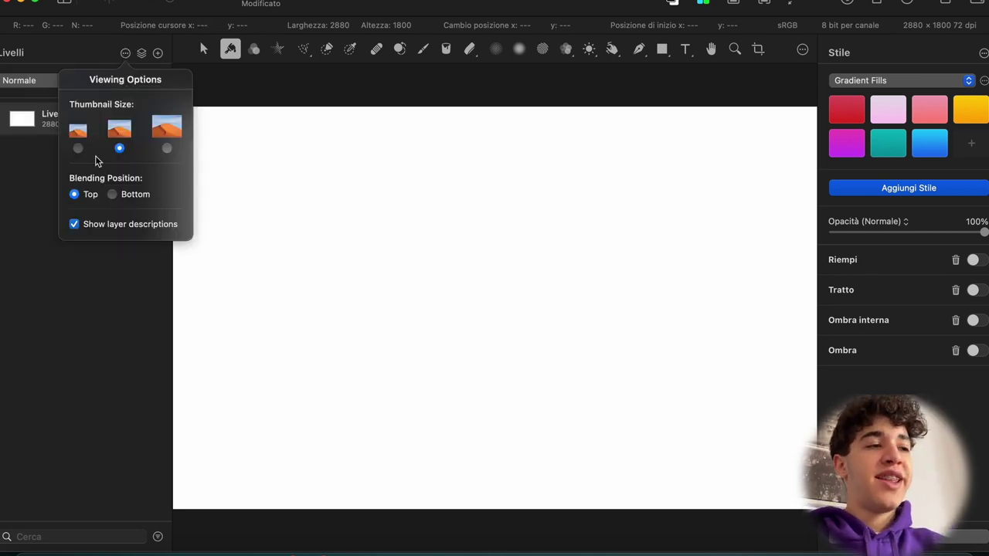
left_click(113, 195)
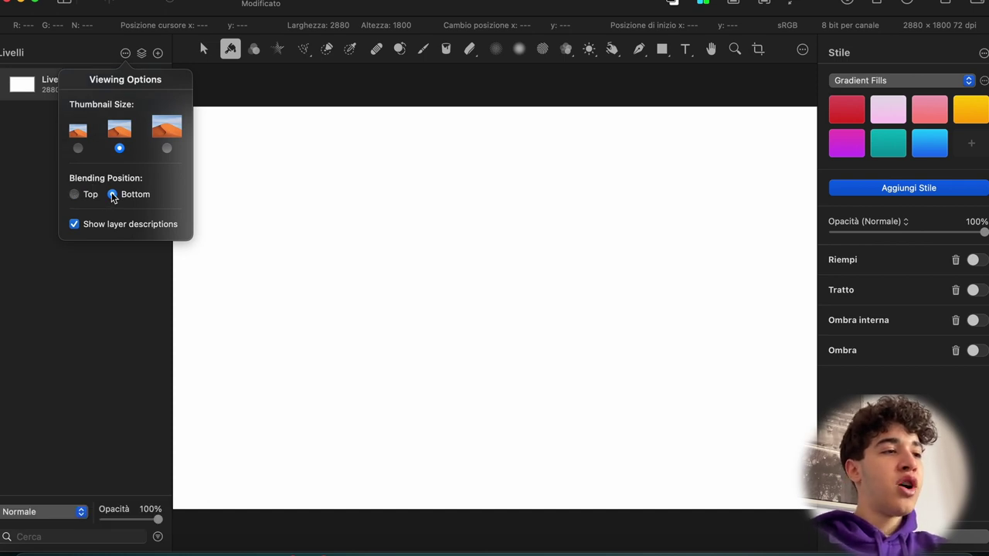
left_click(75, 194)
- Try the large and small layer thumbnail sizes, and restore the medium size
left_click(164, 147)
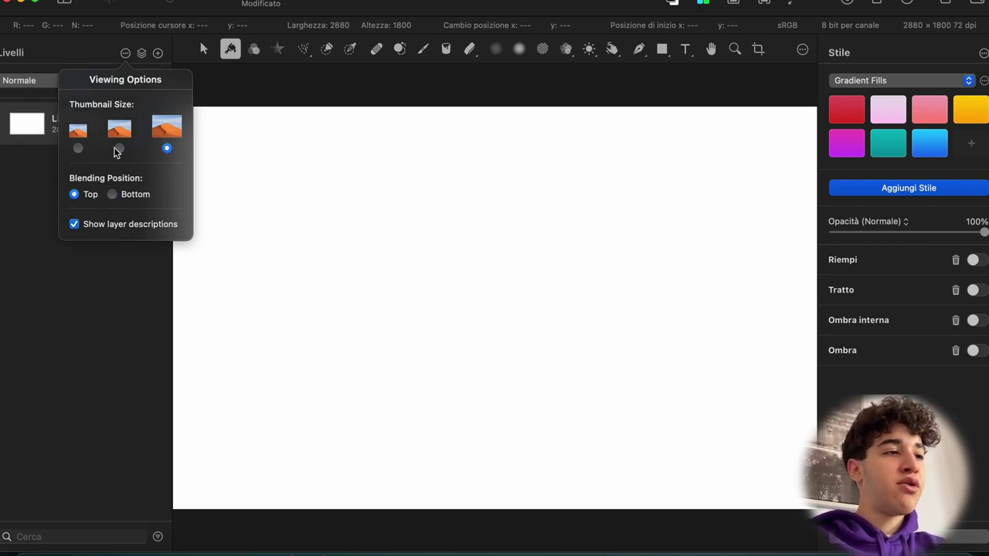
left_click(78, 148)
left_click(119, 149)
left_click(159, 56)
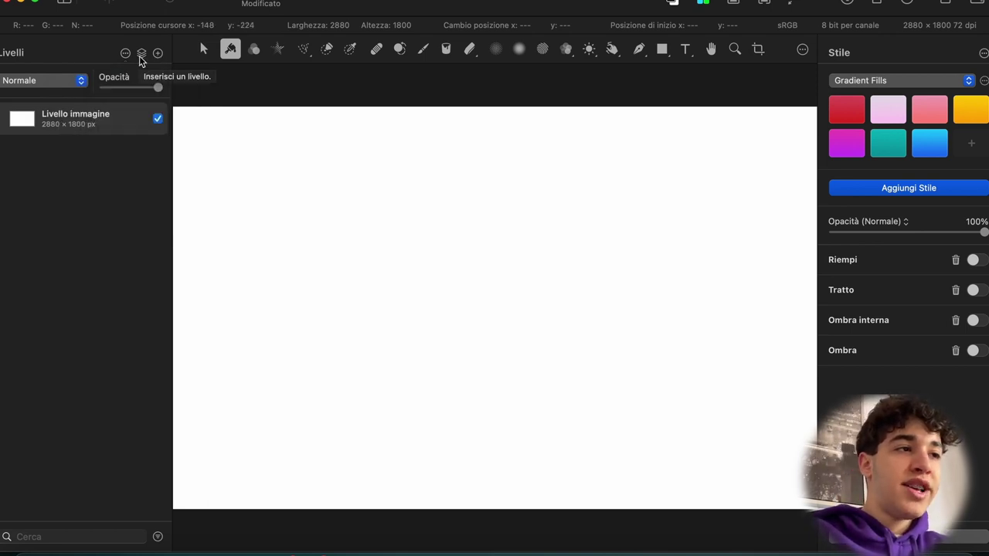
- View the kinds of layers that can be inserted, such as Regolazioni colore, Testo and Forma
left_click(140, 57)
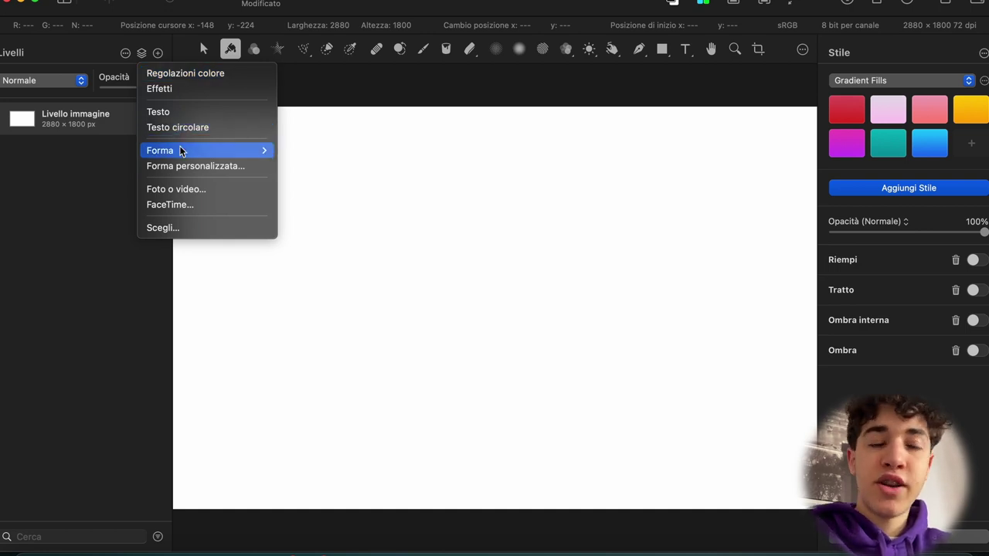
mouse_move(180, 151)
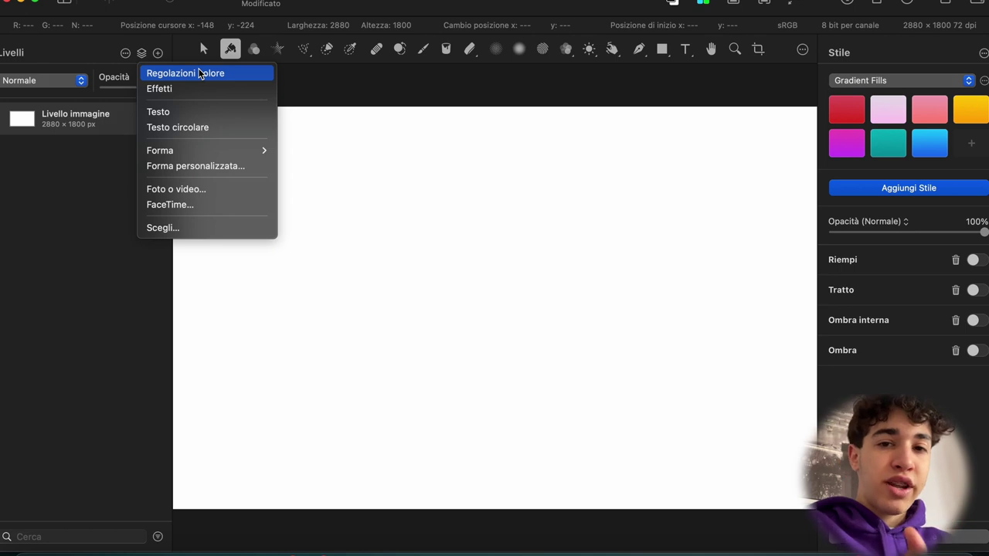
left_click(107, 172)
- Add an empty image layer above the white layer and undo it
left_click(158, 54)
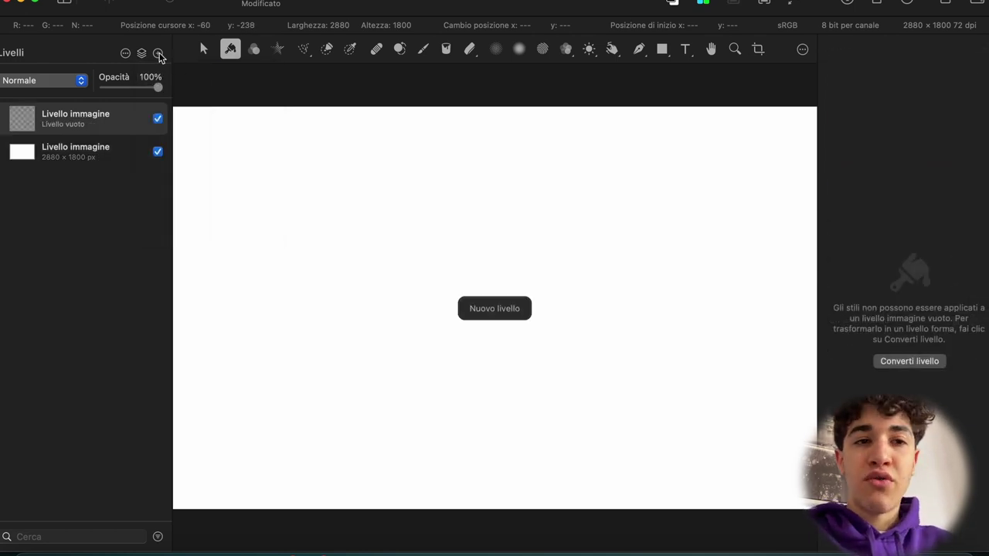
key("super+z")
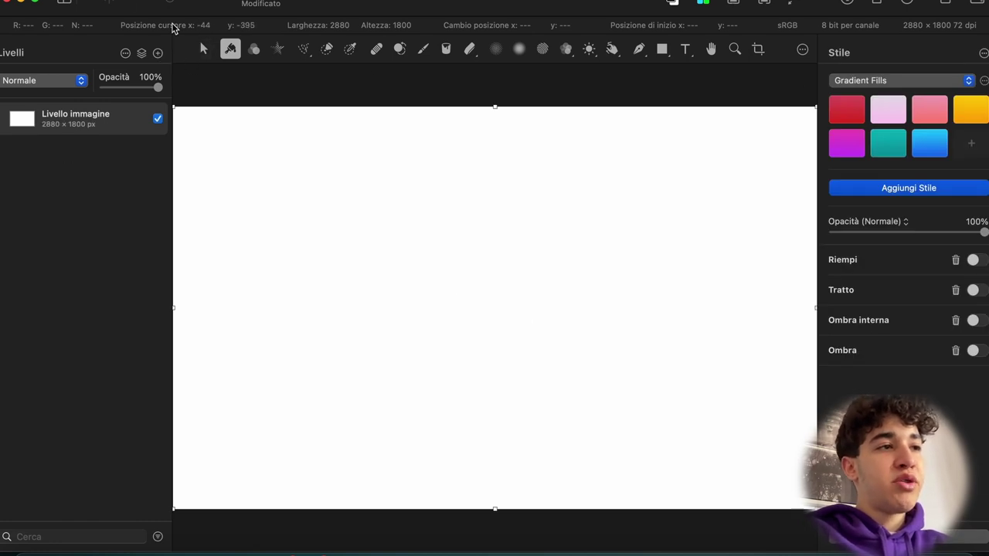
- Try moving and resizing the white image layer with the Disponi tool, and undo both changes
left_click(200, 49)
left_click_drag(333, 224, 392, 336)
key("super+z")
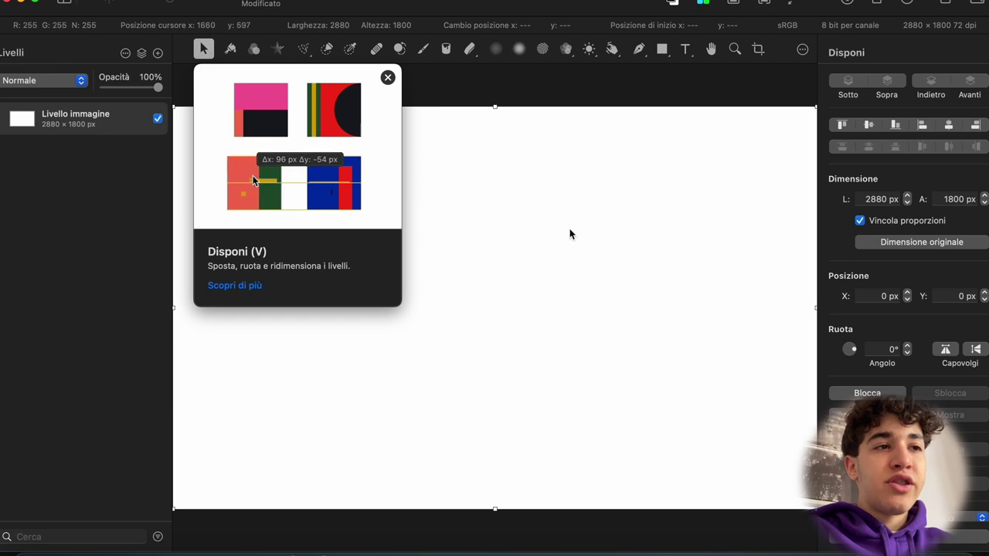
left_click_drag(493, 104, 520, 159)
key("super+z")
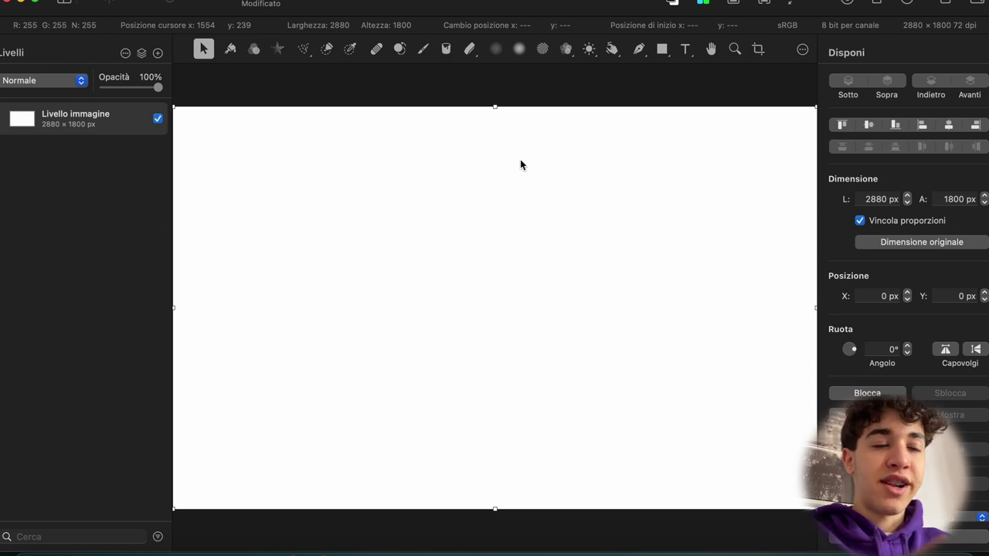
- Try the red and pale pink Gradient Fills style presets on the image layer, and undo both
left_click(229, 51)
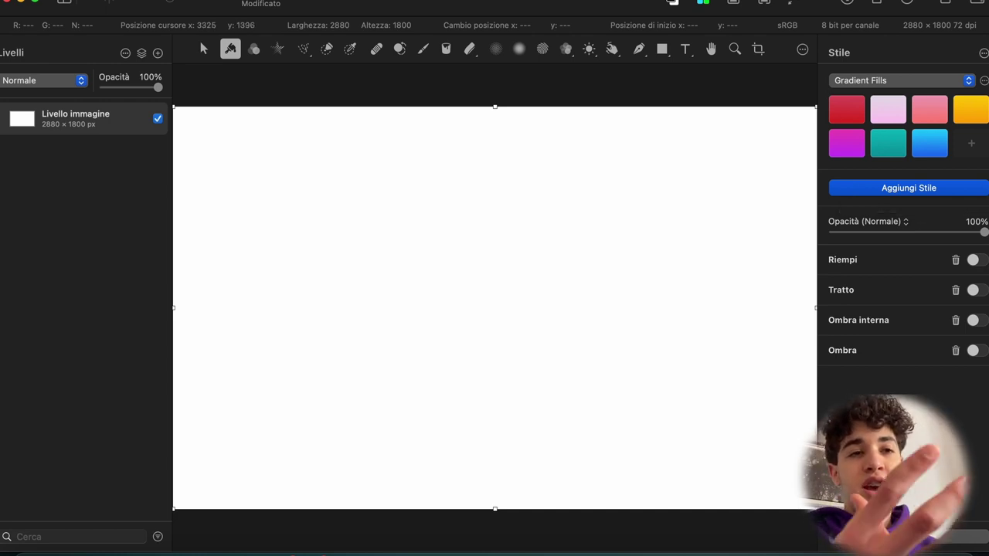
left_click(855, 116)
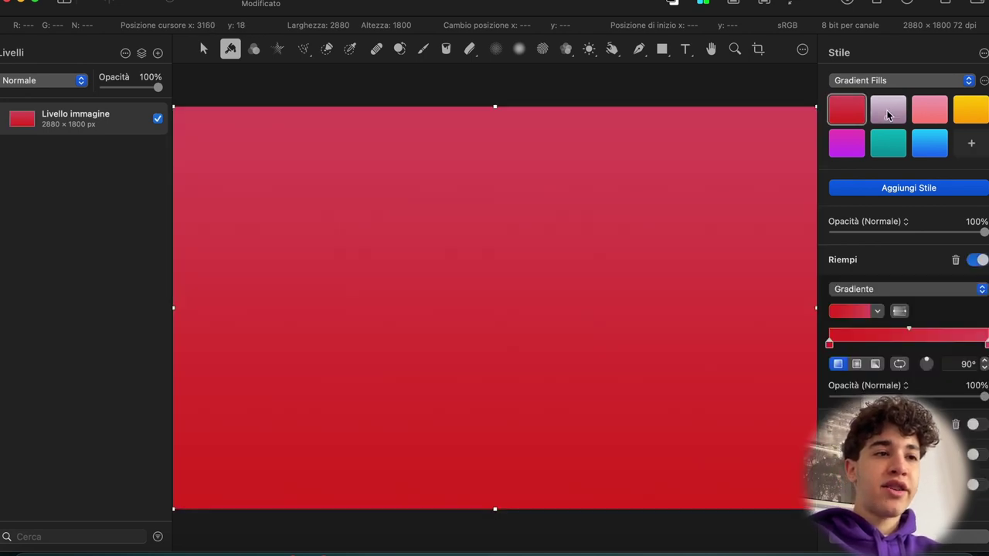
left_click(888, 108)
key("super+z")
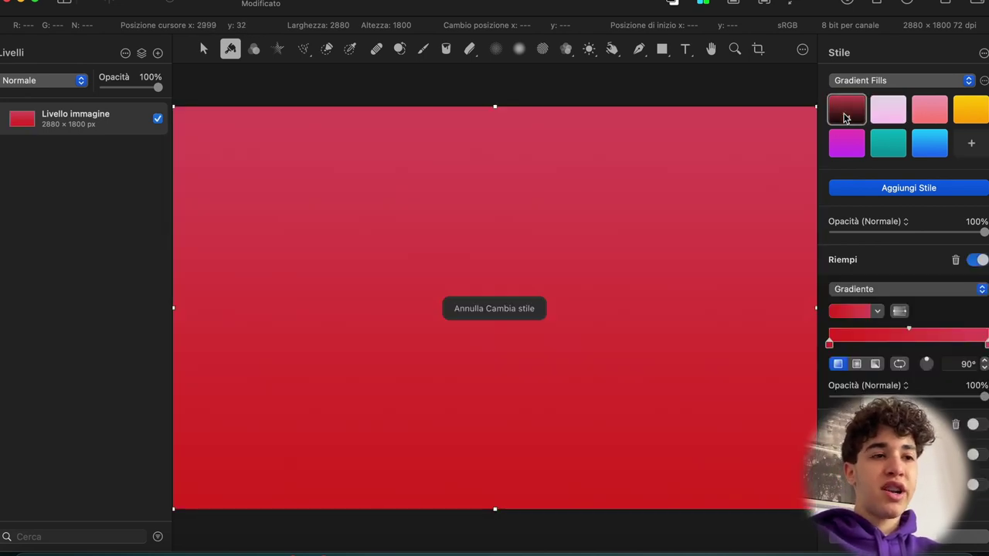
key("super+z")
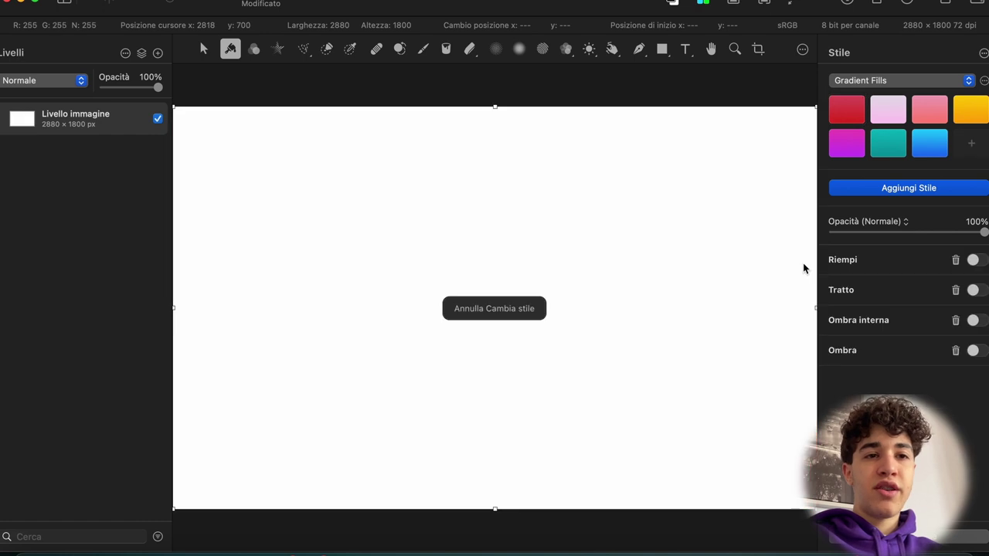
- Enable the image layer's fill (Riempi) and change its type from solid colour to Gradiente
left_click(973, 261)
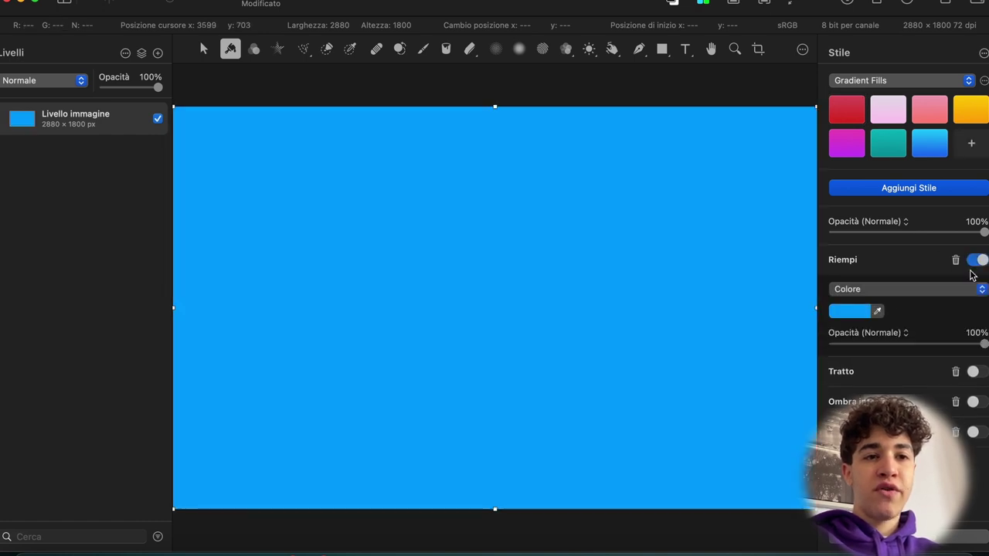
left_click(857, 288)
left_click(851, 303)
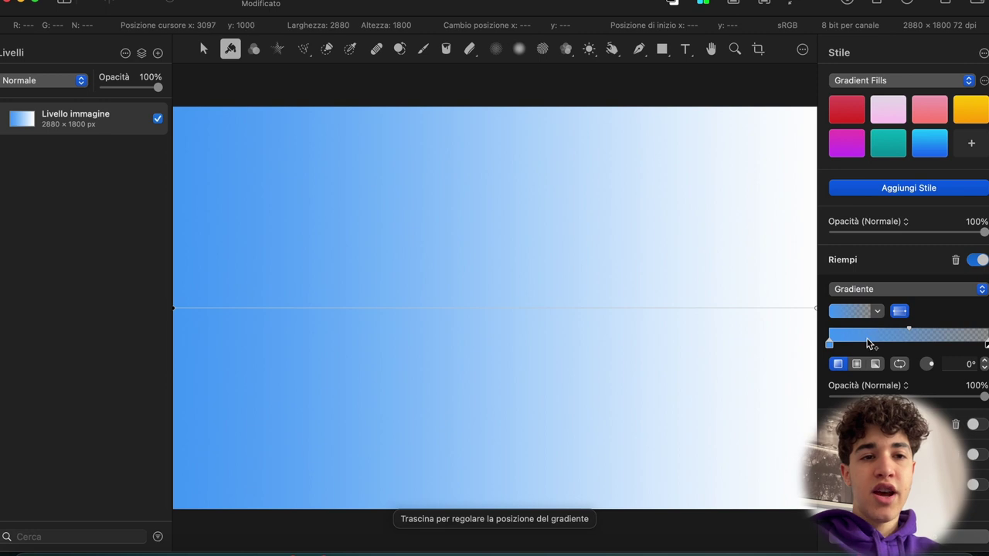
- Enable the layer's stroke (Tratto), set its position to Interno and its width to 20 px
left_click(972, 425)
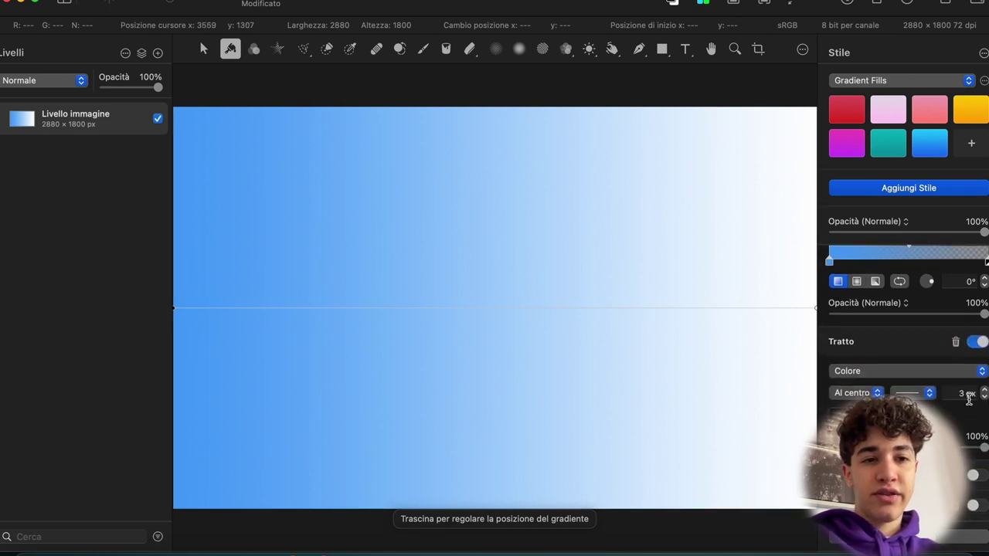
left_click(863, 393)
left_click(853, 407)
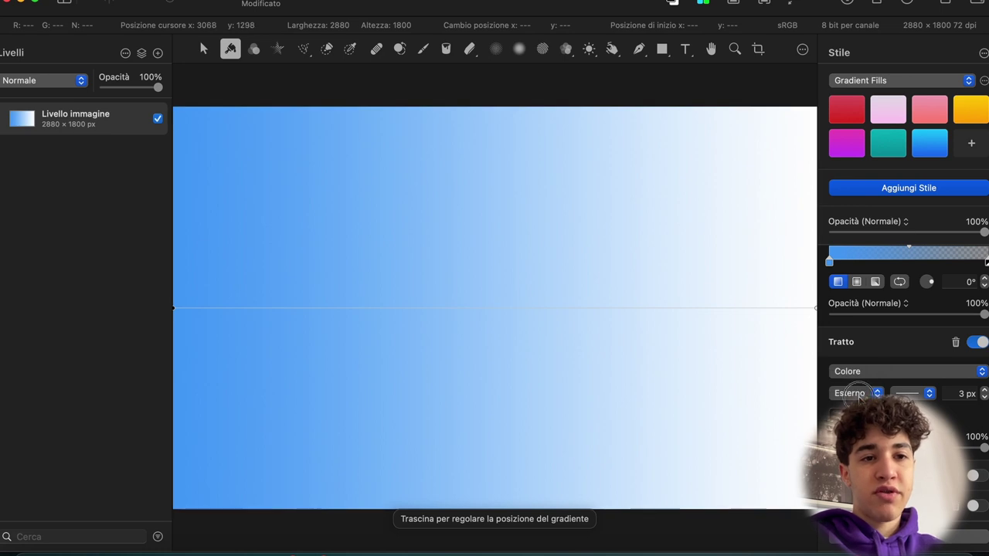
left_click(860, 395)
left_click(854, 366)
left_click_drag(984, 396, 984, 392)
- Set the stroke colour to white from the Basic swatches
left_click(849, 417)
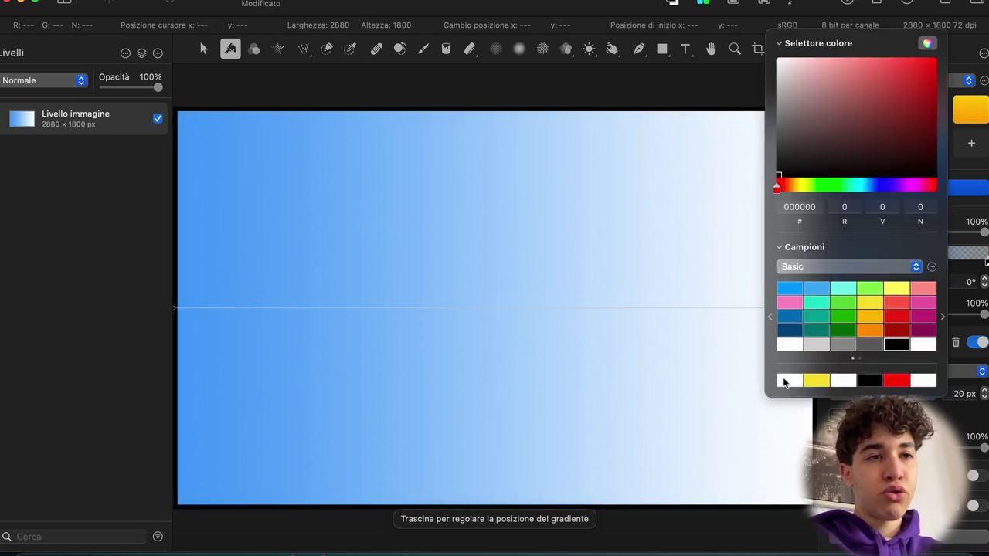
left_click(781, 342)
left_click(698, 342)
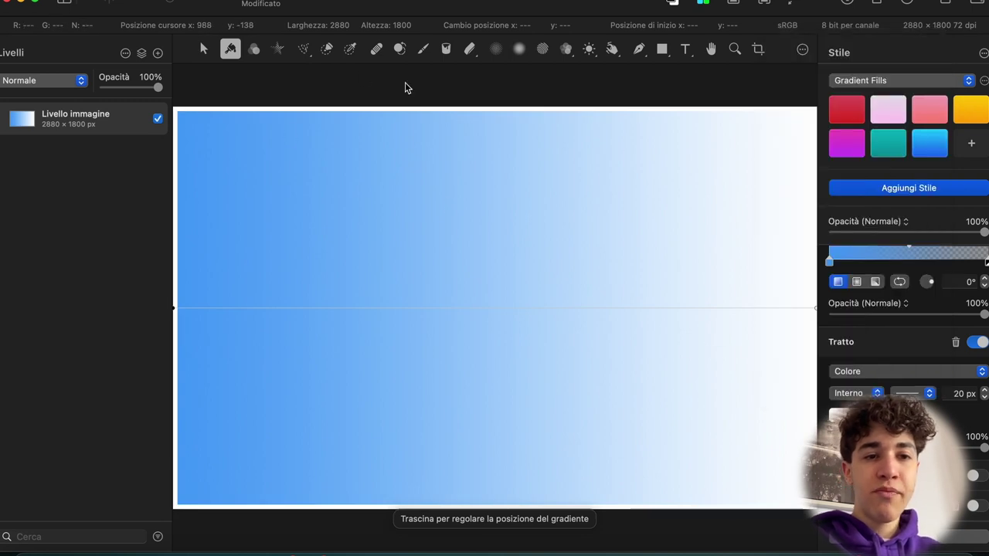
- Enable the layer's inner shadow (Ombra interna) and leave the drop shadow (Ombra) off
left_click(977, 475)
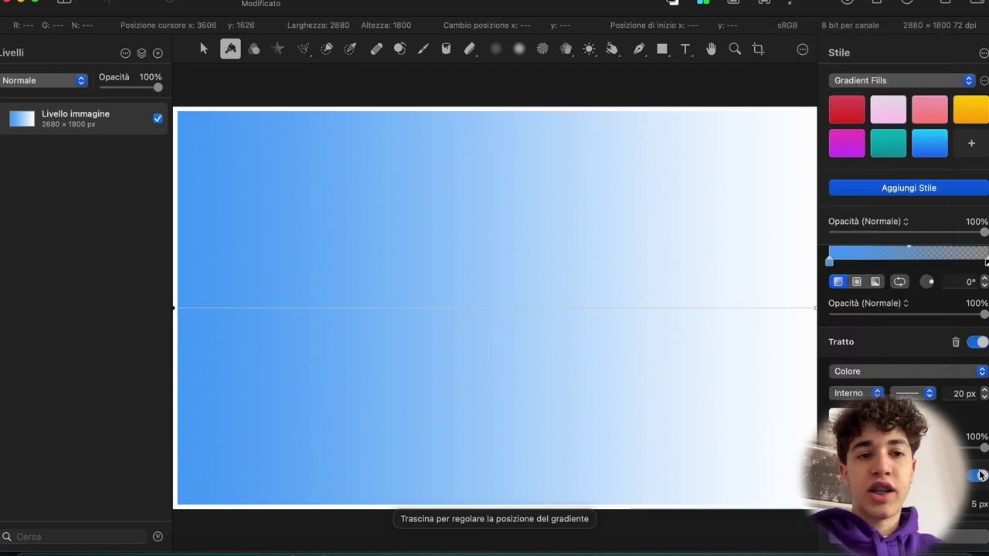
scroll(981, 479, "down", 3)
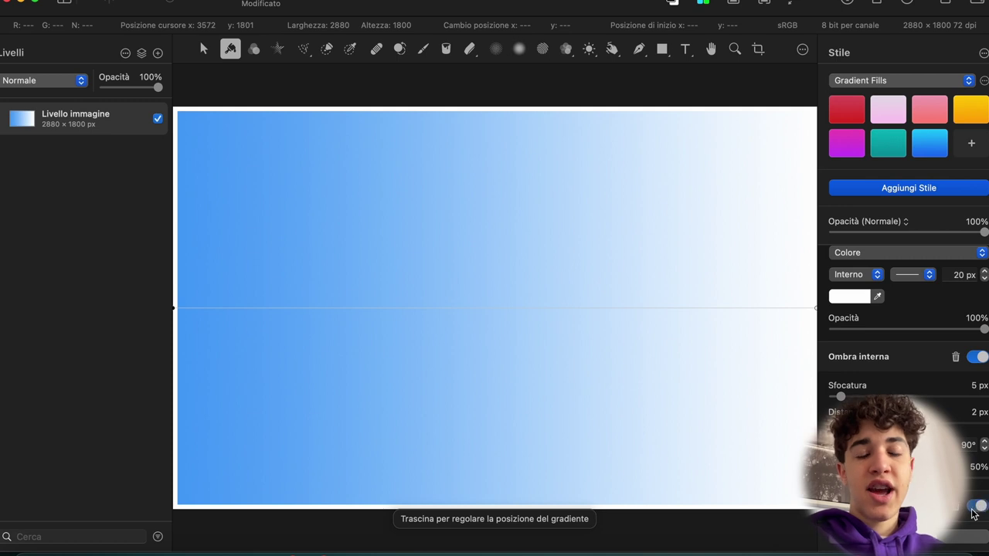
left_click(975, 506)
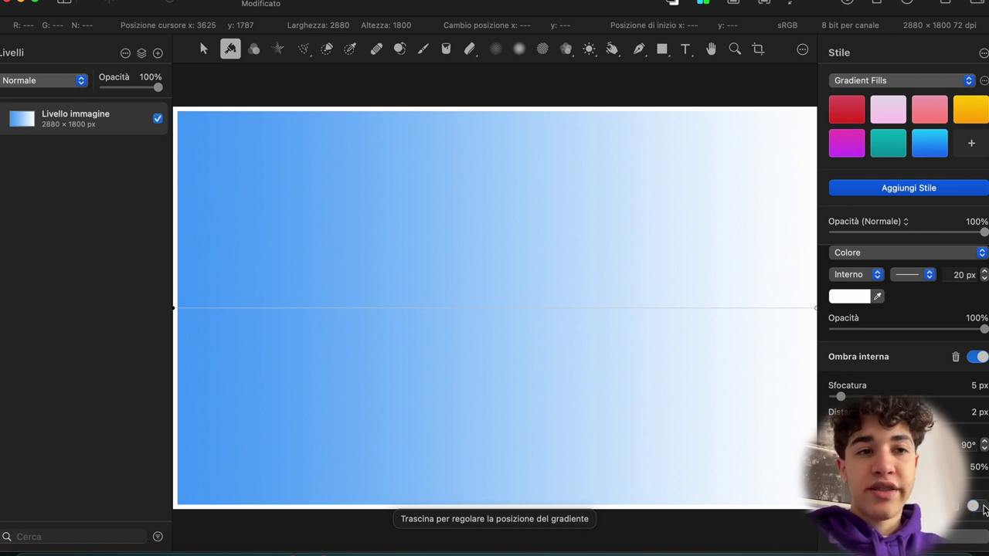
- Examine the layer's colour adjustment sections from Istogramma and Bilanciamento bianco through to Livelli and Curve
left_click(254, 49)
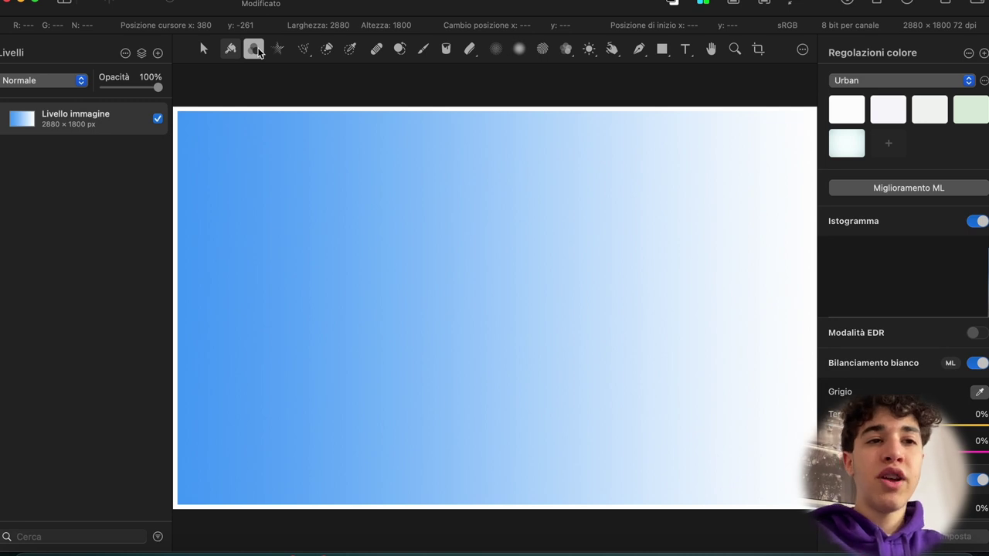
scroll(850, 363, "down", 3)
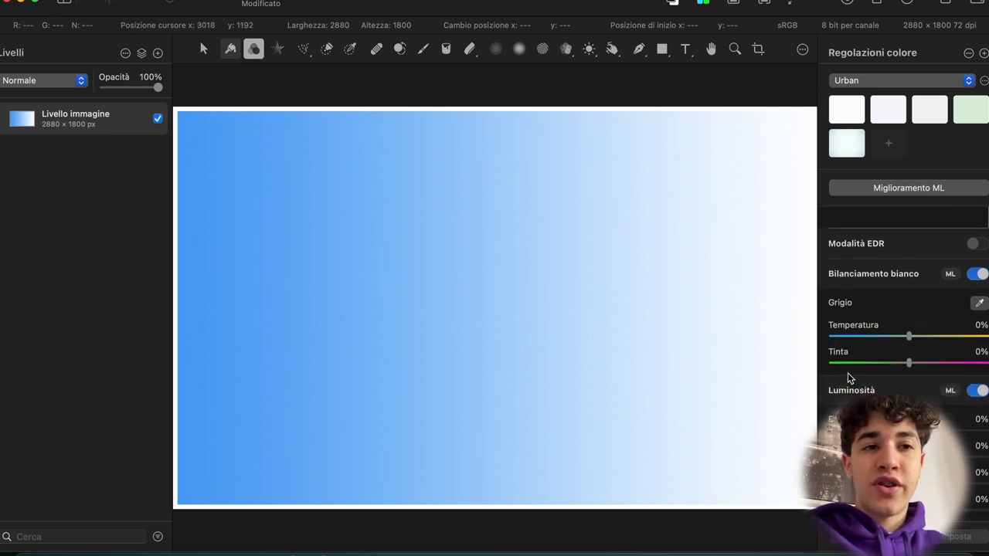
scroll(896, 293, "down", 1)
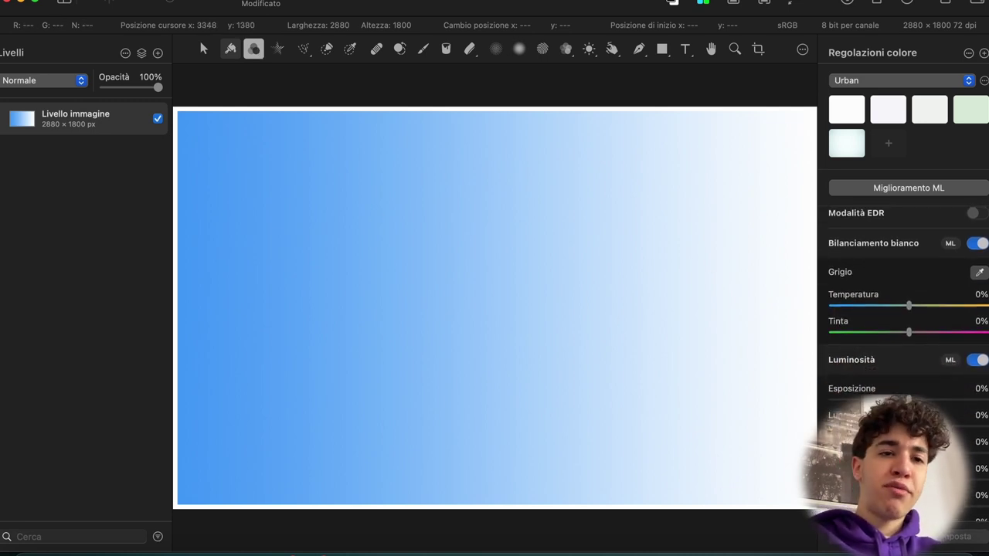
scroll(900, 309, "down", 5)
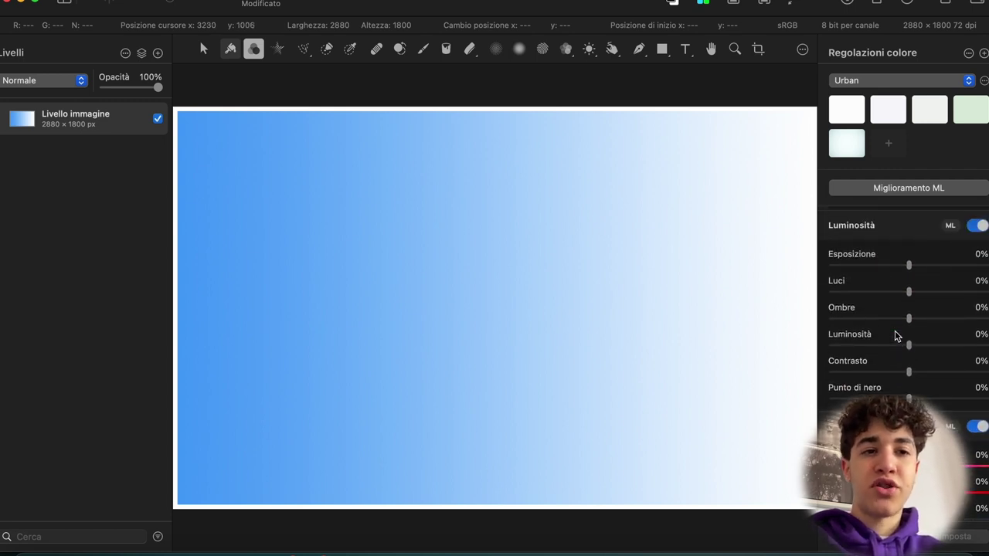
scroll(886, 321, "down", 7)
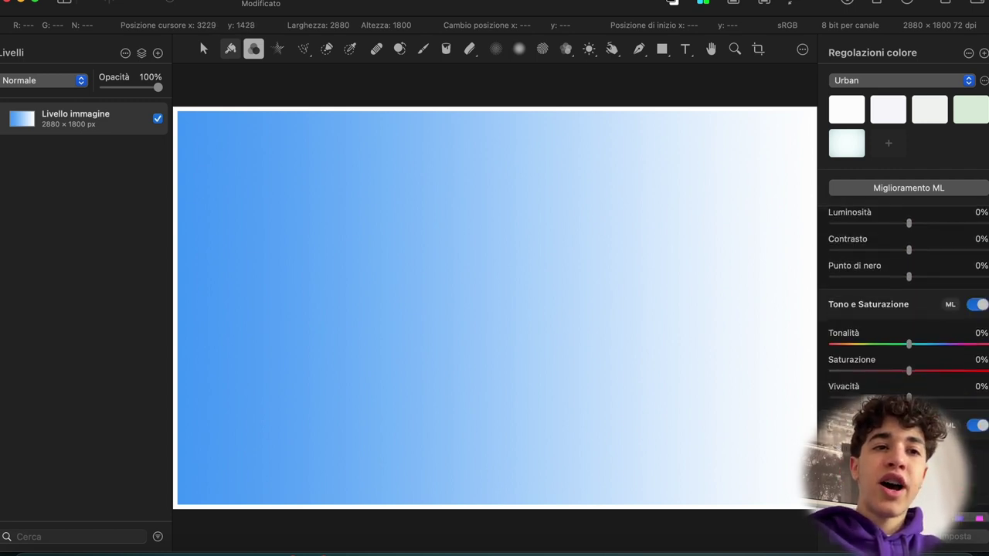
scroll(900, 332, "down", 4)
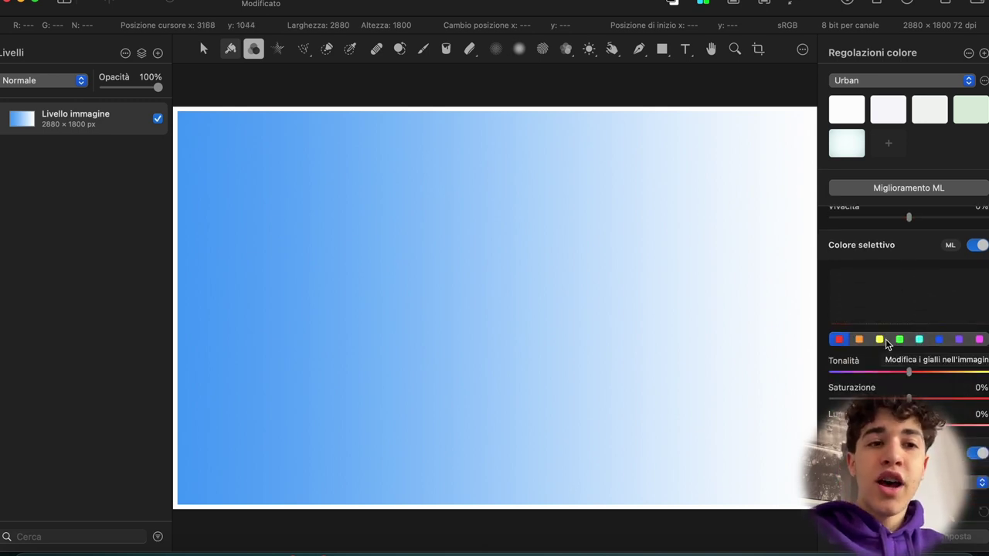
scroll(886, 343, "down", 6)
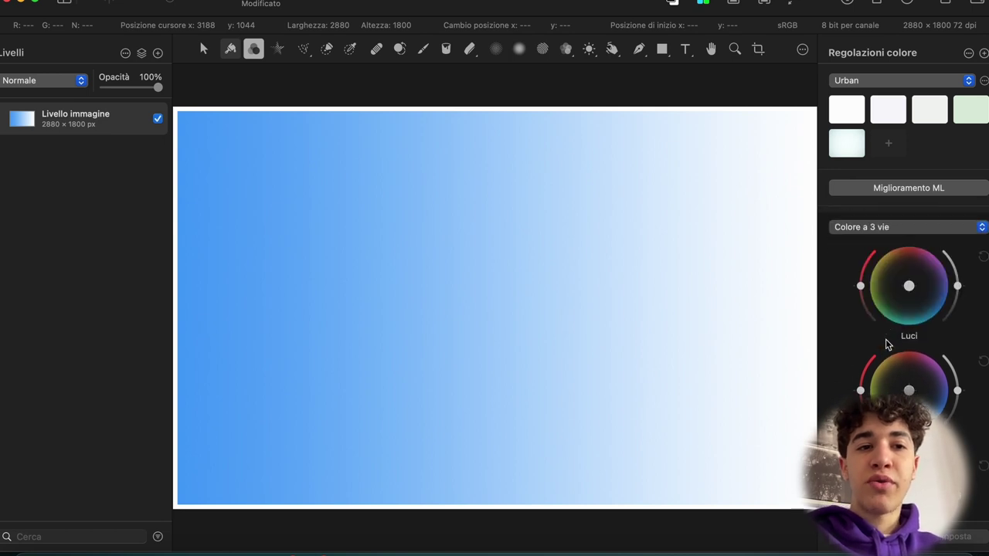
scroll(887, 343, "down", 2)
scroll(886, 343, "down", 3)
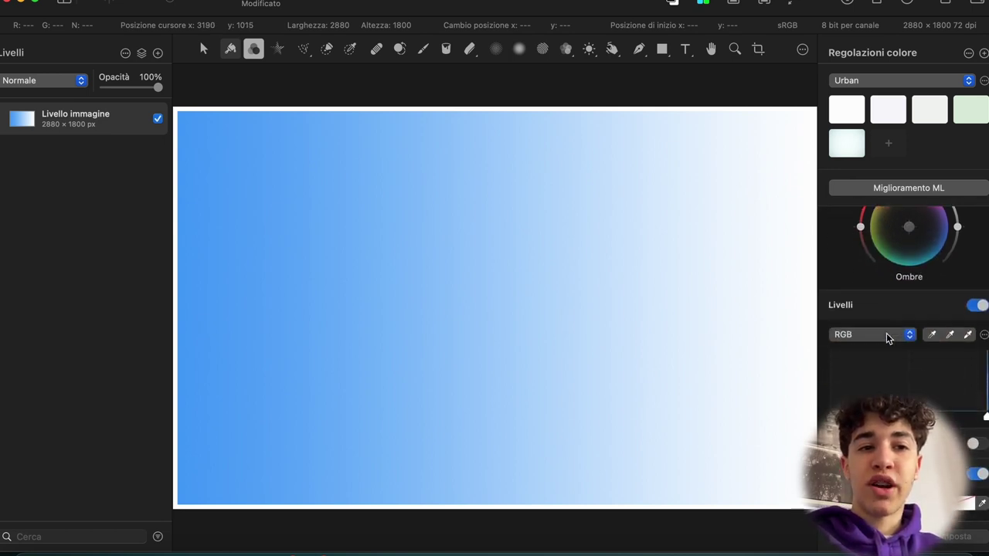
scroll(886, 333, "down", 3)
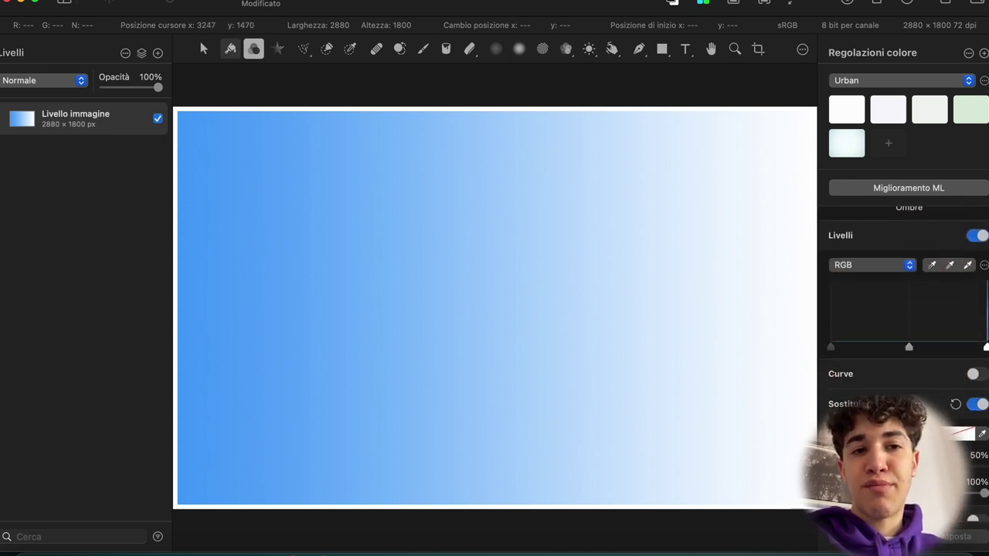
left_click(978, 370)
left_click(977, 370)
- Sample the blue of the gradient as the source colour of the Sostituisci adjustment
scroll(978, 376, "down", 5)
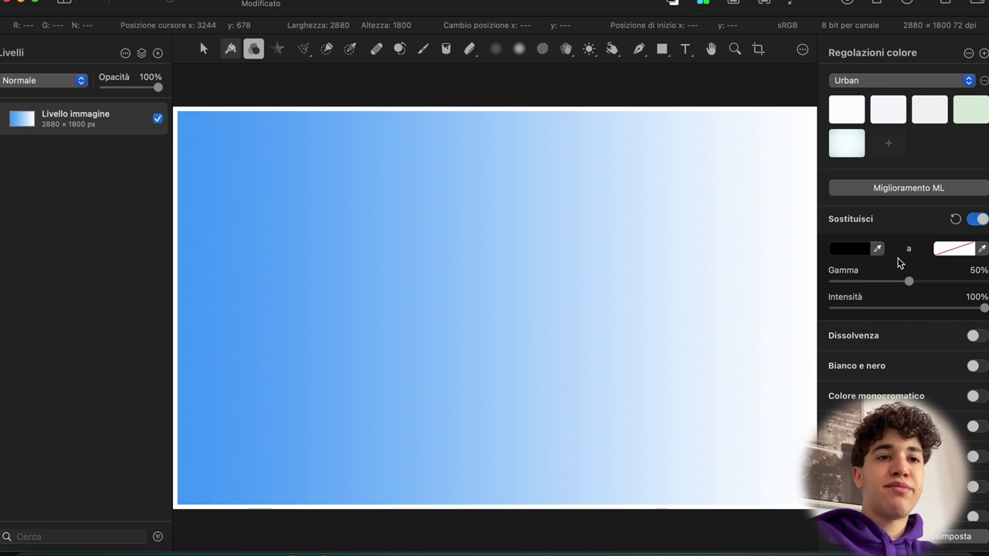
left_click(848, 251)
left_click(876, 249)
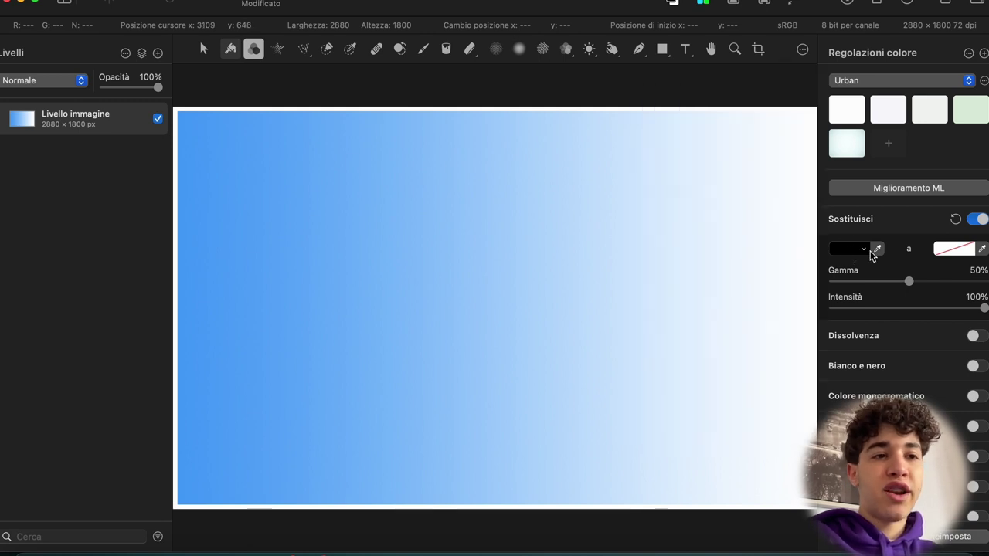
left_click(877, 248)
left_click(250, 223)
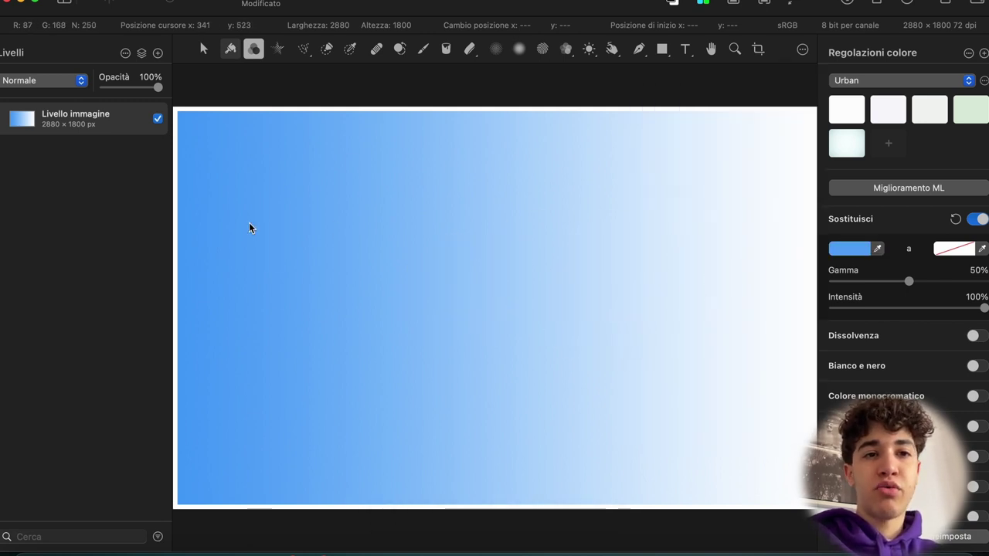
- Set the Sostituisci replacement colour to red (ED230D) from the Basic swatches and its Gamma to 29%
left_click(967, 250)
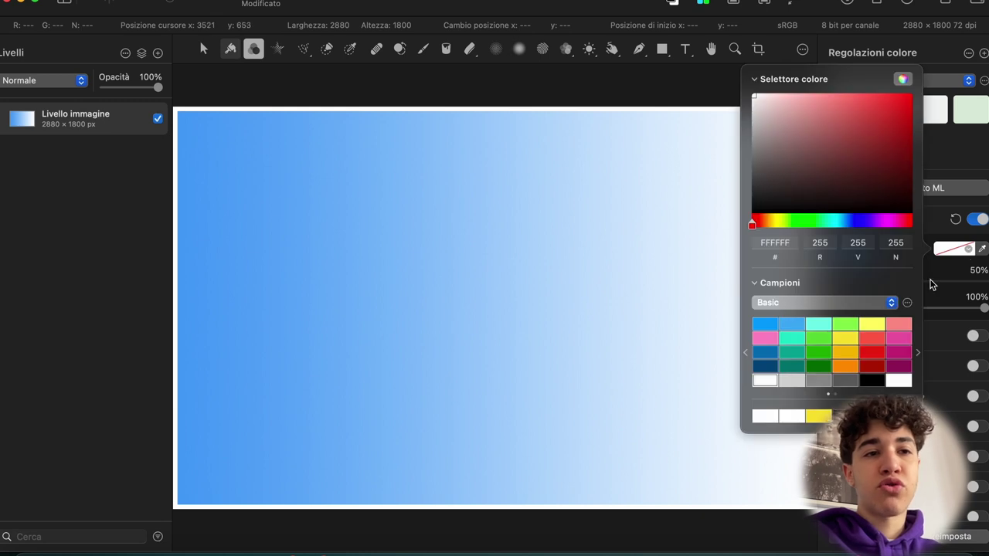
left_click(872, 352)
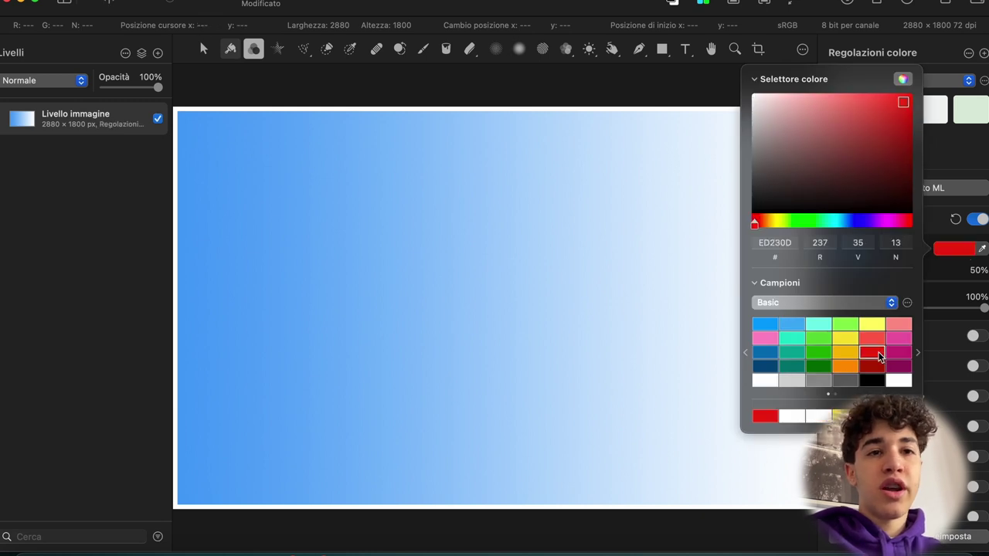
left_click(984, 258)
left_click_drag(911, 284, 877, 283)
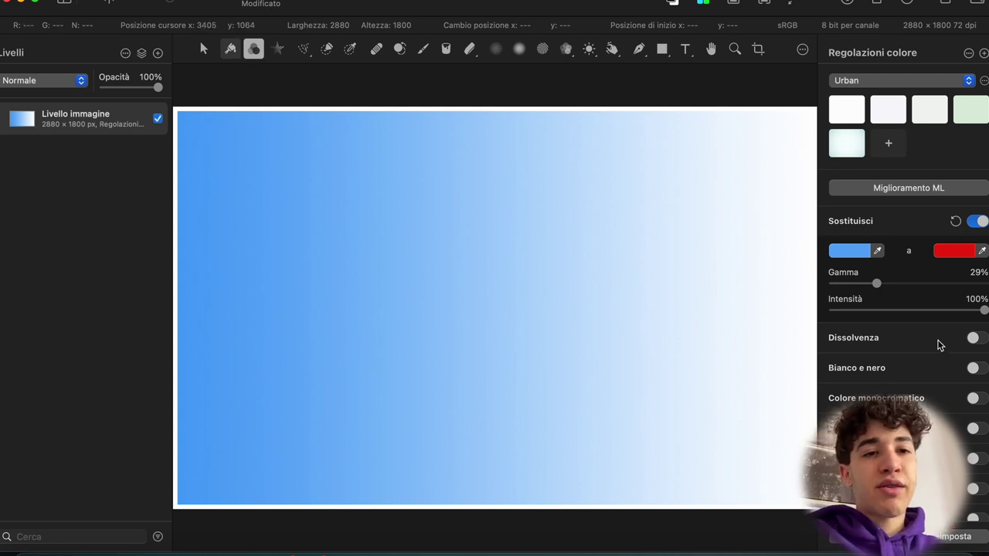
- Switch the Dissolvenza adjustment on and off again, and review the remaining colour adjustments
left_click(973, 337)
left_click(973, 338)
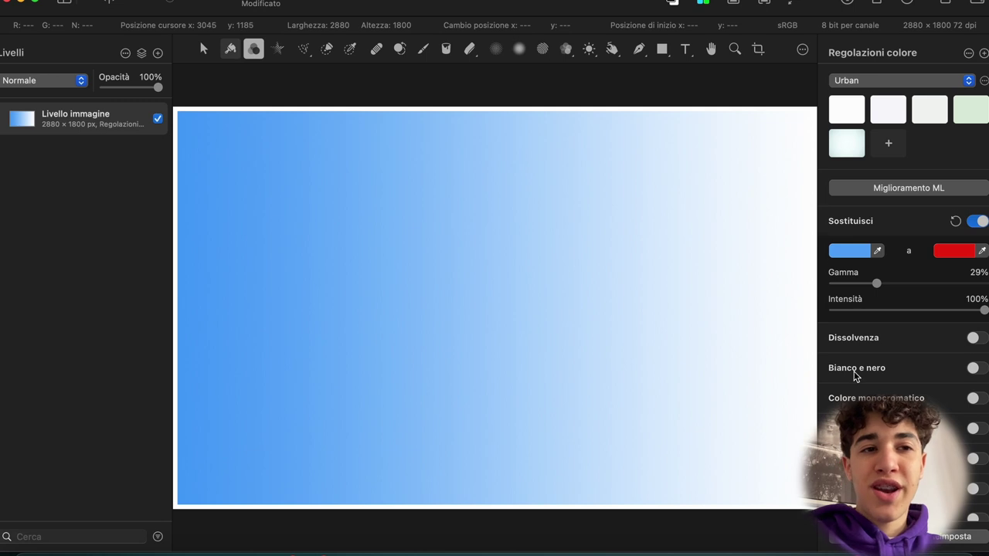
scroll(854, 376, "down", 3)
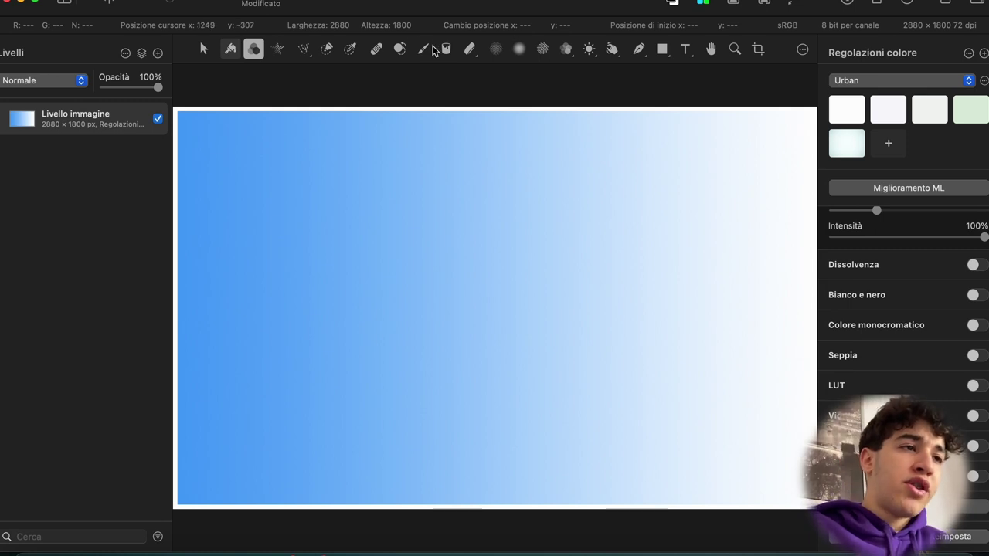
- Browse the effects library's categories, including Distorsione, Nitidezza, Porzione, Stilizzazione, Generatore, Riempi and Altro, without adding an effect
left_click(274, 51)
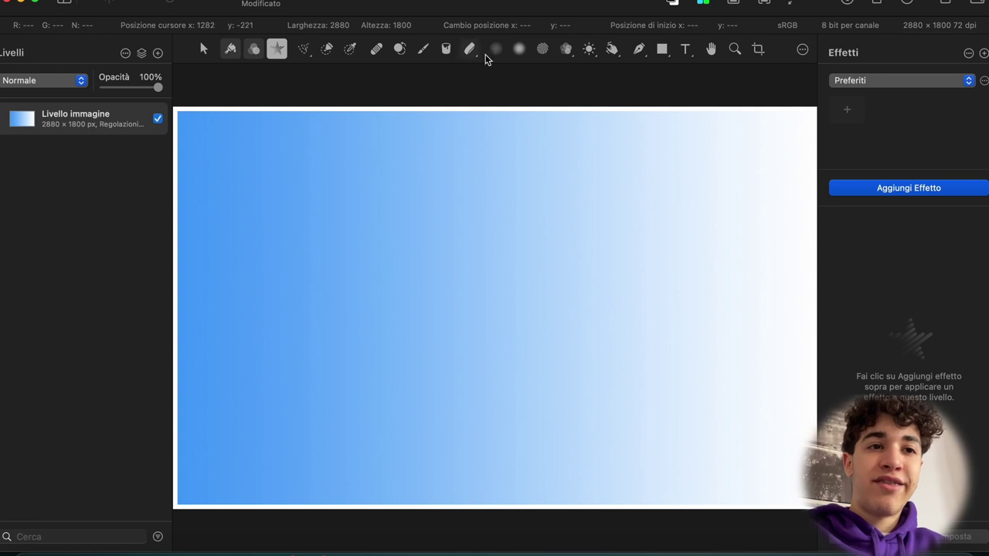
left_click(851, 189)
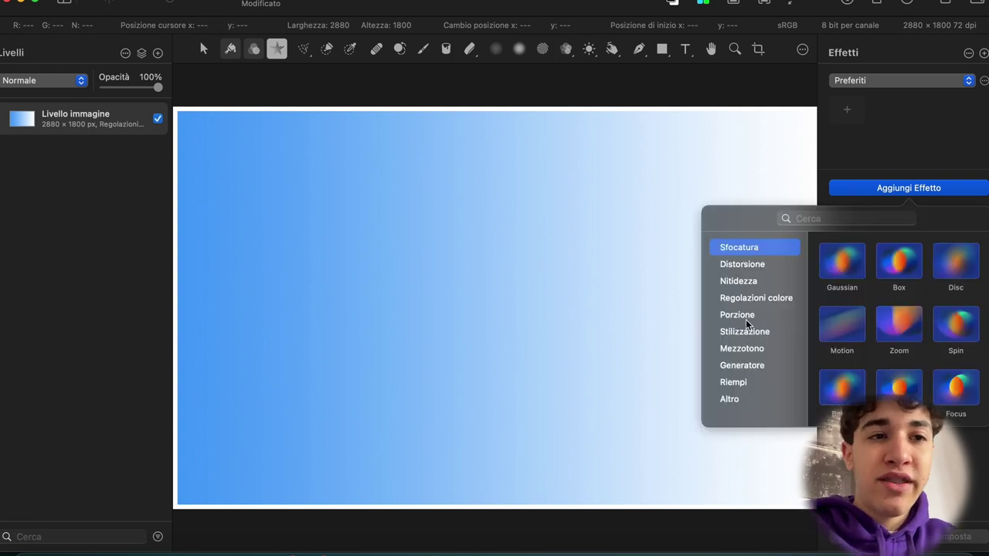
left_click(751, 263)
left_click(750, 282)
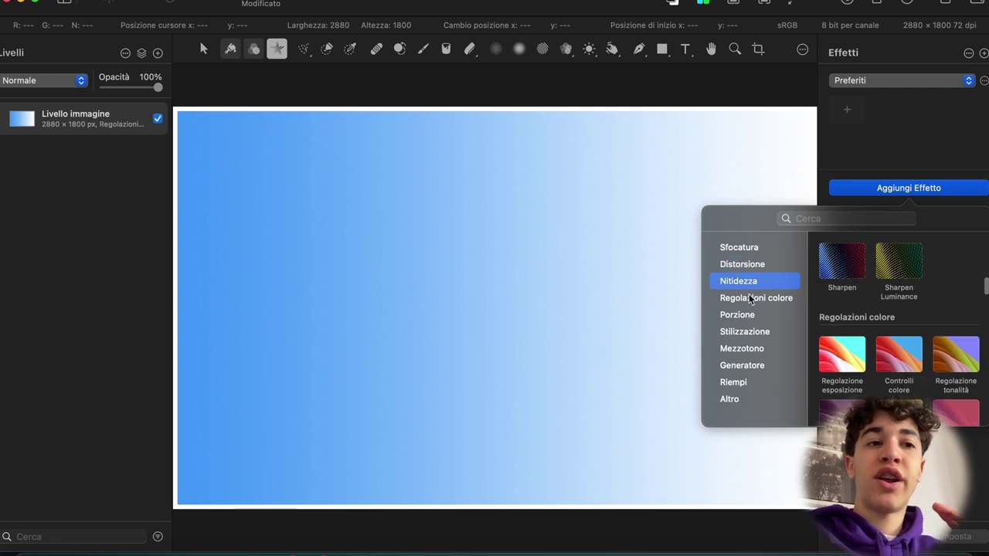
left_click(750, 300)
left_click(747, 316)
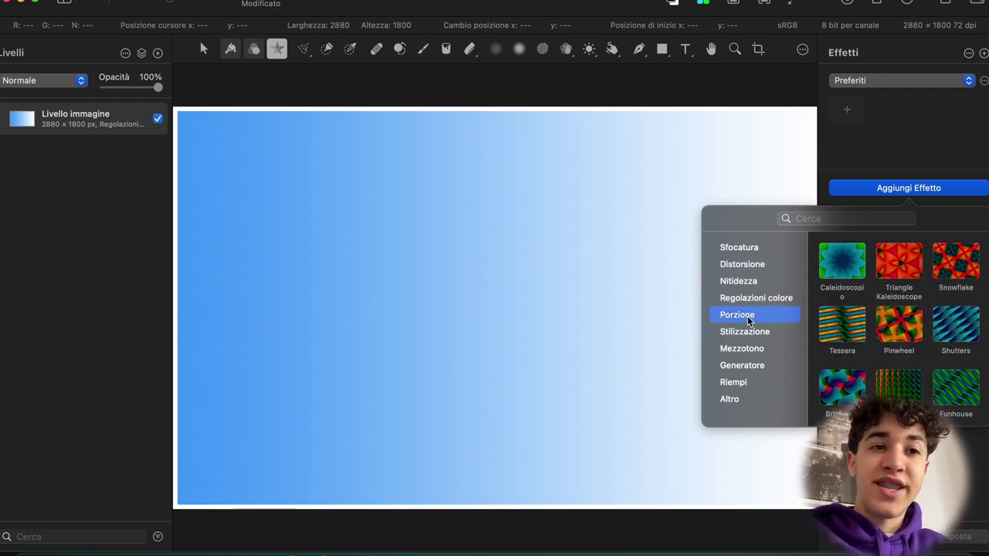
left_click(747, 334)
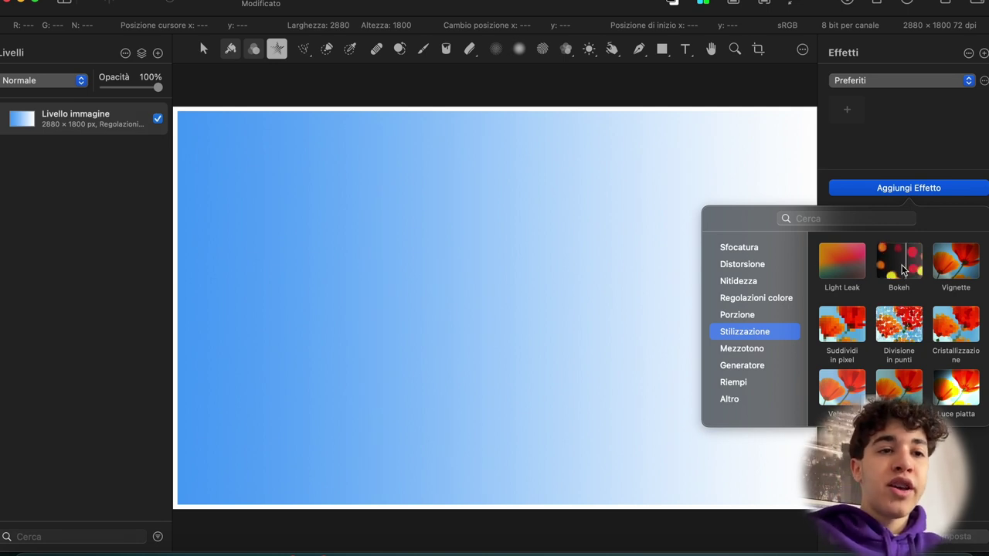
left_click(738, 372)
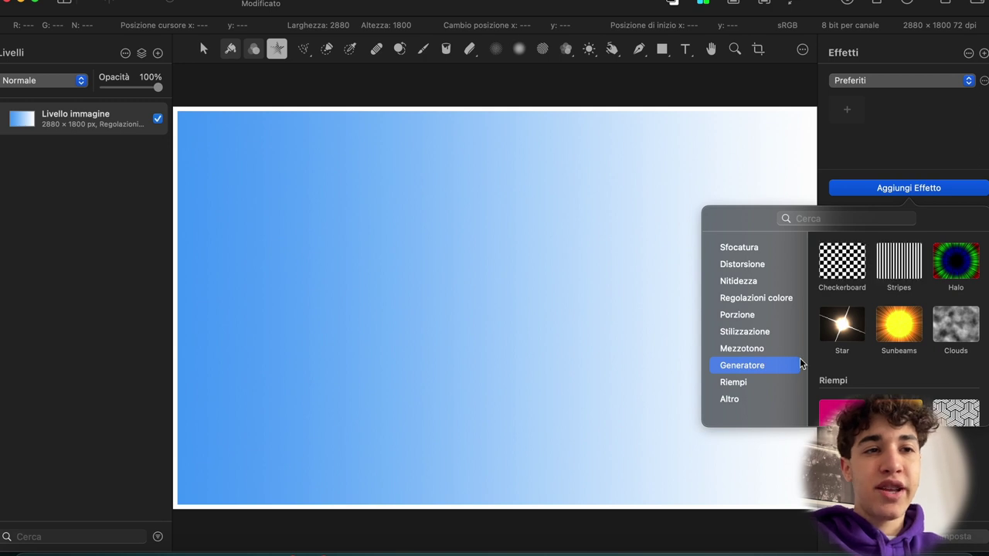
left_click(770, 396)
left_click(771, 379)
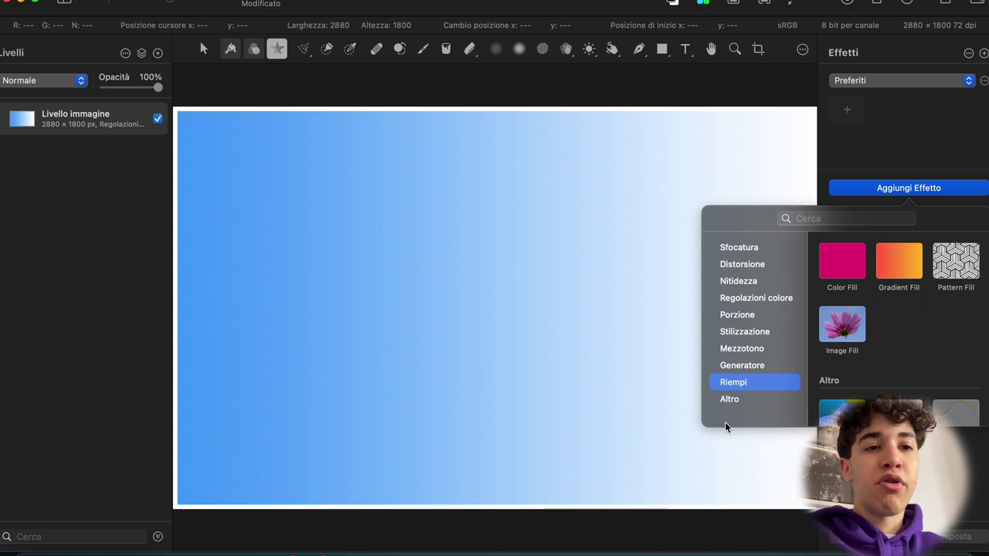
left_click(736, 400)
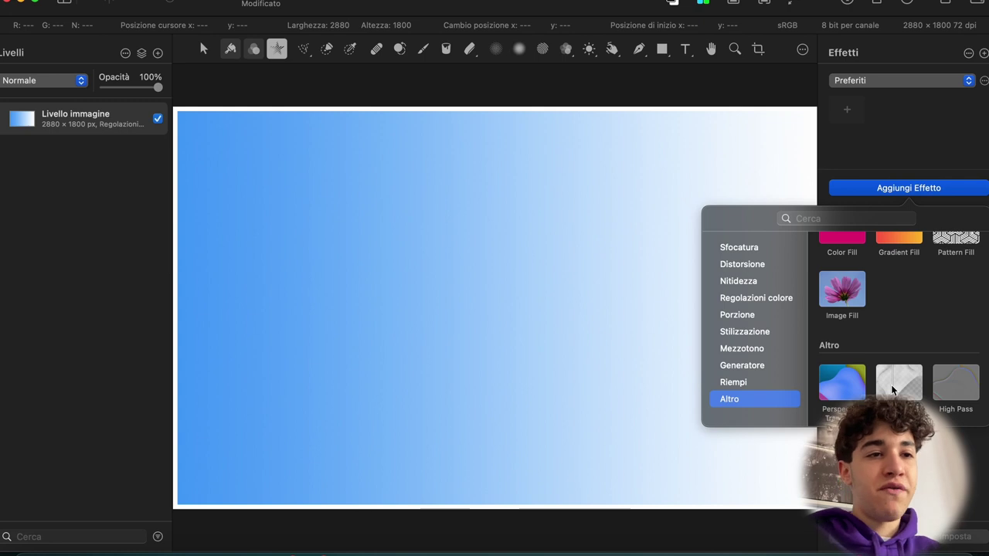
left_click(630, 334)
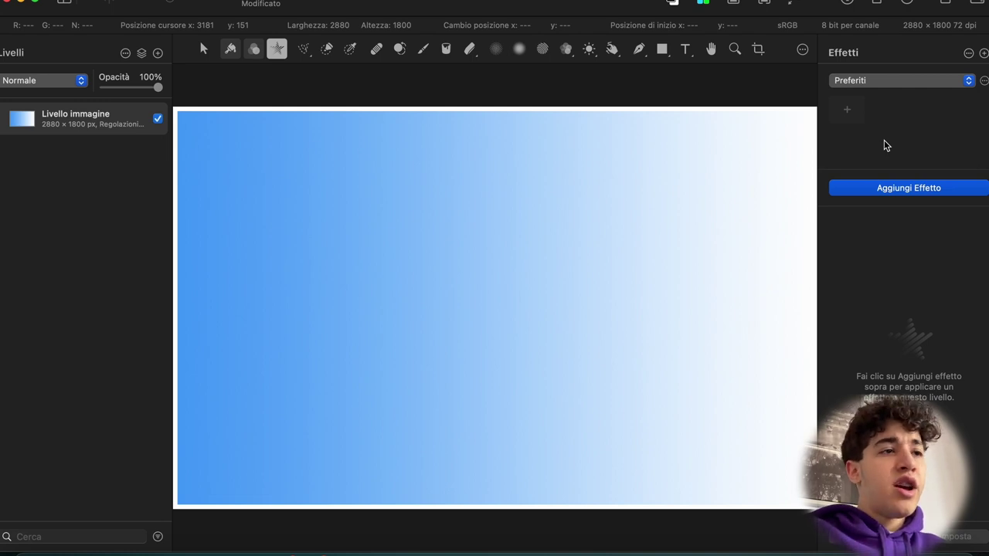
- Draw overlapping freehand selections with Selezione libera in the upper middle of the gradient, and deselect them
left_click(304, 49)
mouse_move(298, 220)
left_mouse_down()
mouse_move(536, 336)
mouse_move(335, 218)
mouse_move(422, 313)
mouse_move(429, 307)
mouse_move(354, 317)
mouse_move(422, 240)
left_mouse_up()
left_click(422, 238)
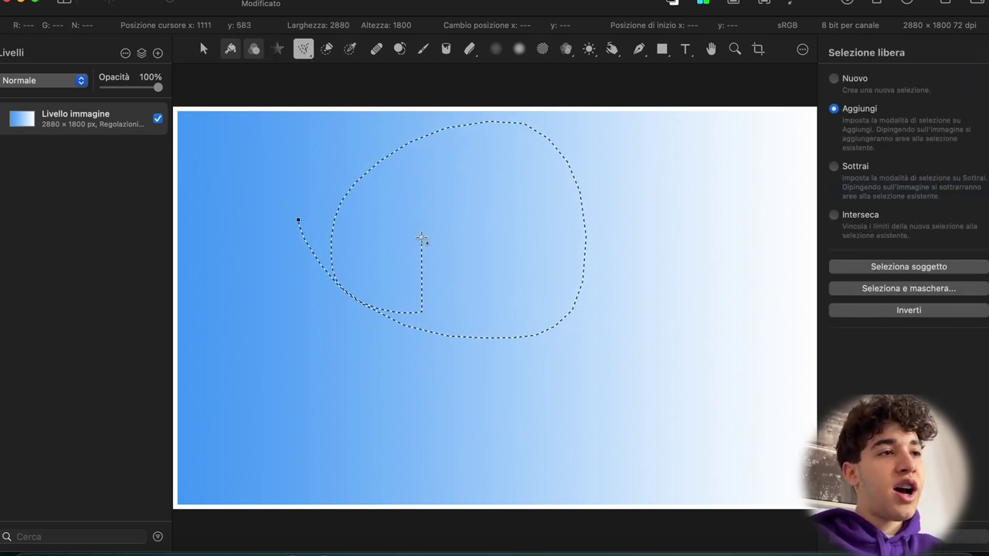
left_click(331, 142)
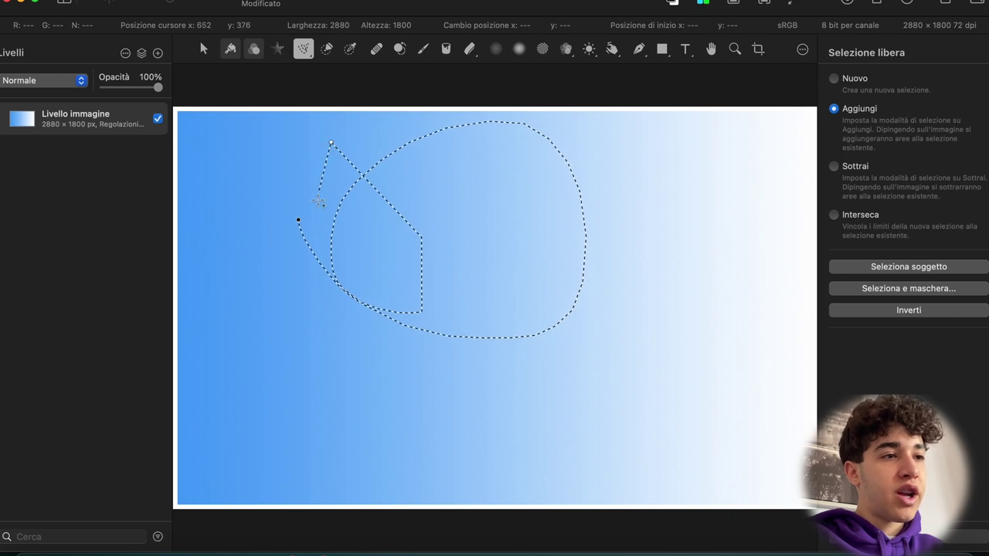
left_click(297, 218)
key("super+d")
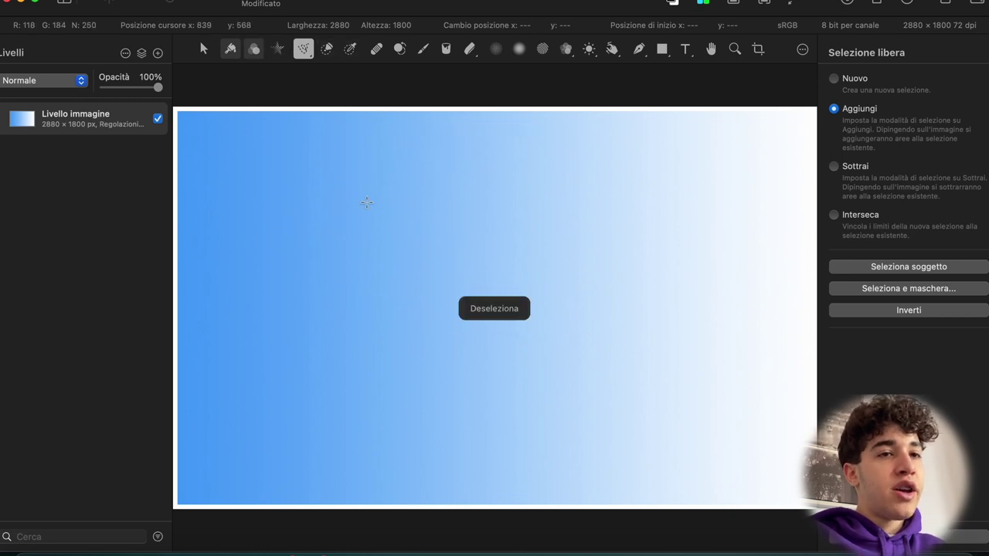
- Review the available selection tool variants and the description of Selezione libera
left_click(303, 48)
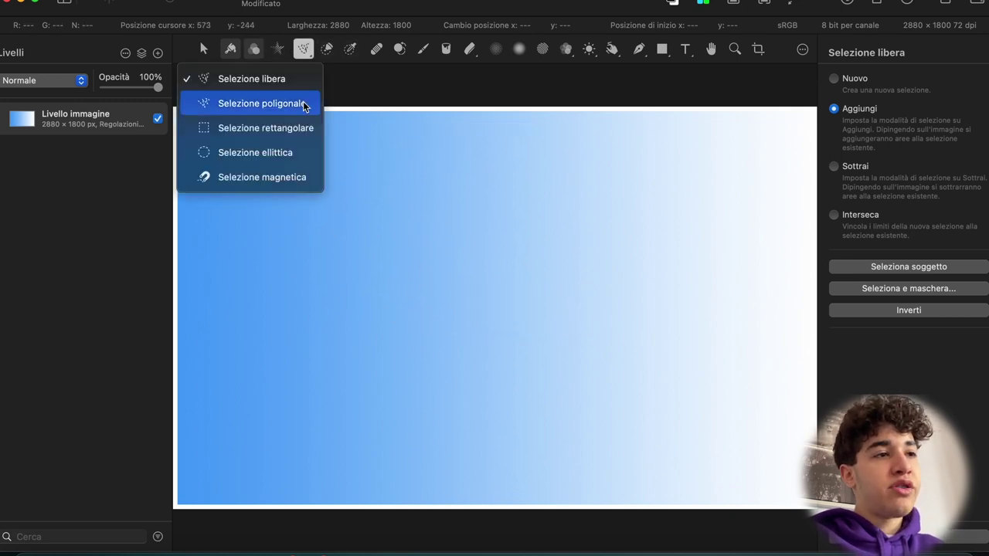
left_click(305, 49)
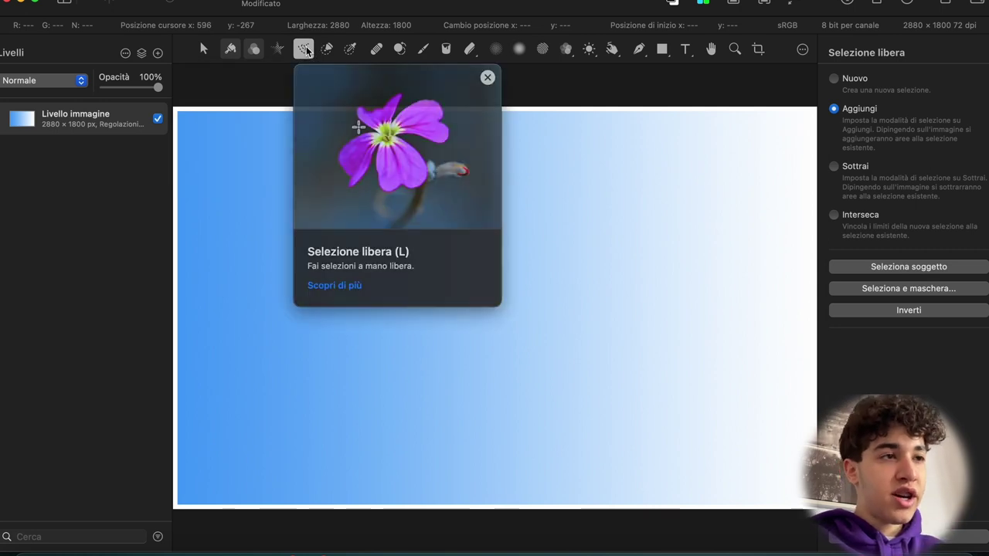
left_click(305, 49)
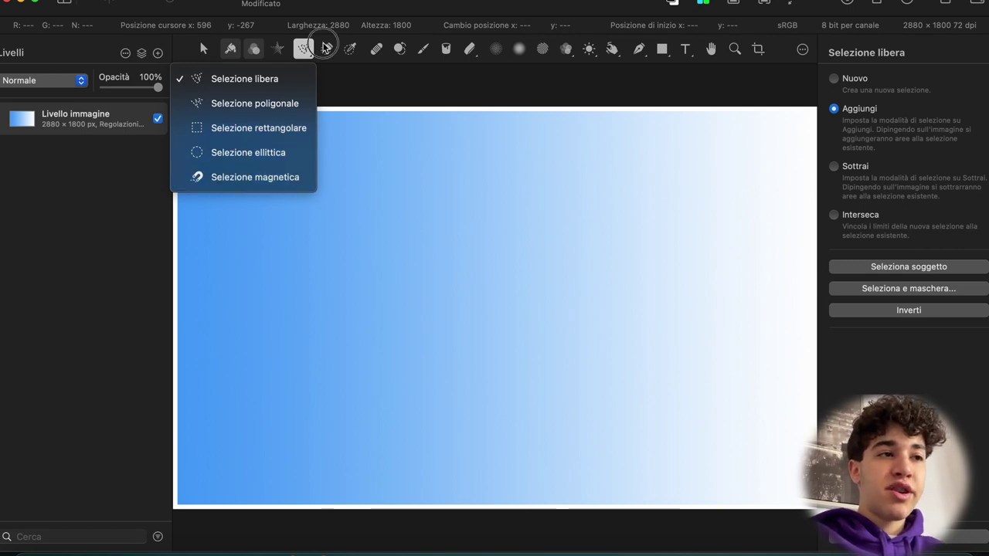
- Try the Selezione rapida tool in Aggiungi mode on the middle of the gradient
left_click(325, 48)
left_click(327, 49)
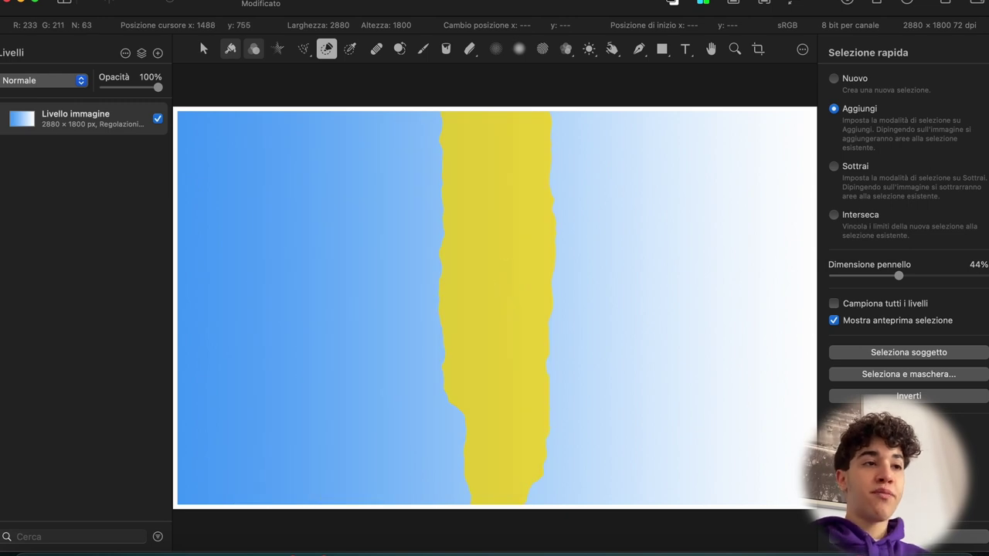
- Try a Selezione colore selection over the blue part of the gradient and undo it
left_click(350, 48)
left_click_drag(371, 240, 405, 230)
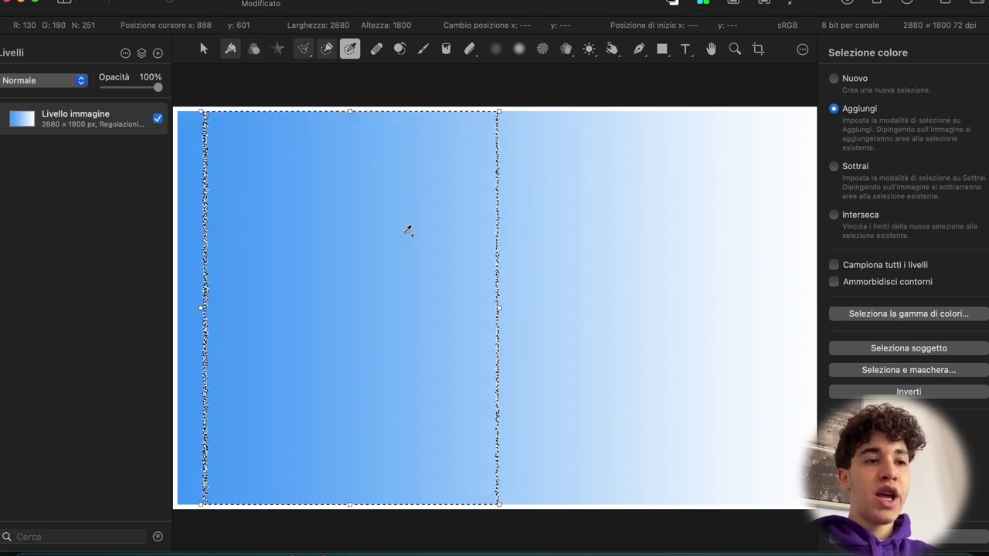
key("super+z")
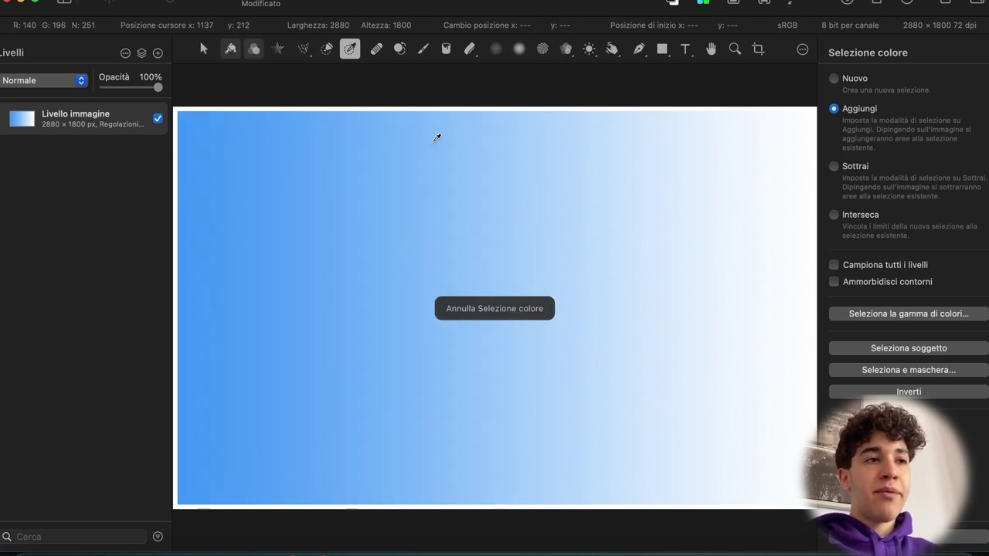
- Try a Ripara stroke across the middle of the blue gradient and undo it
left_click(376, 49)
left_click_drag(326, 323, 535, 326)
key("super+z")
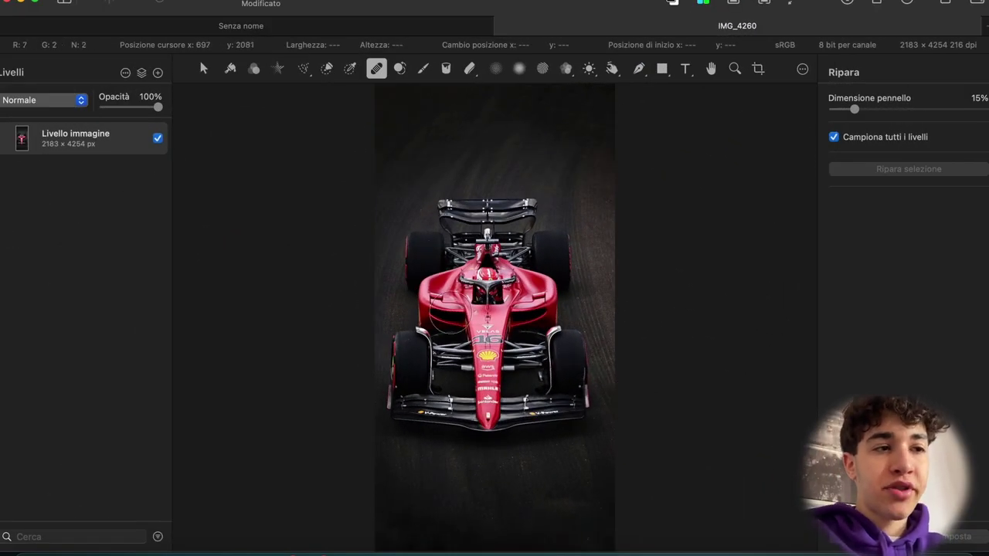
- Remove the triangular emblem and the thin line above VELAS on the IMG_4260 car nose with the Ripara tool
scroll(452, 312, "up", 3)
scroll(448, 312, "up", 5)
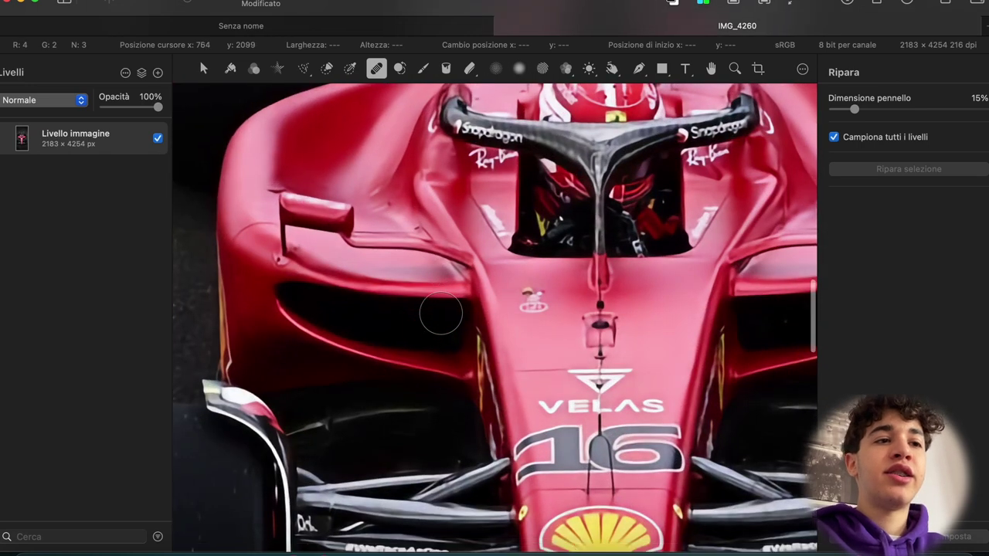
scroll(540, 317, "up", 5)
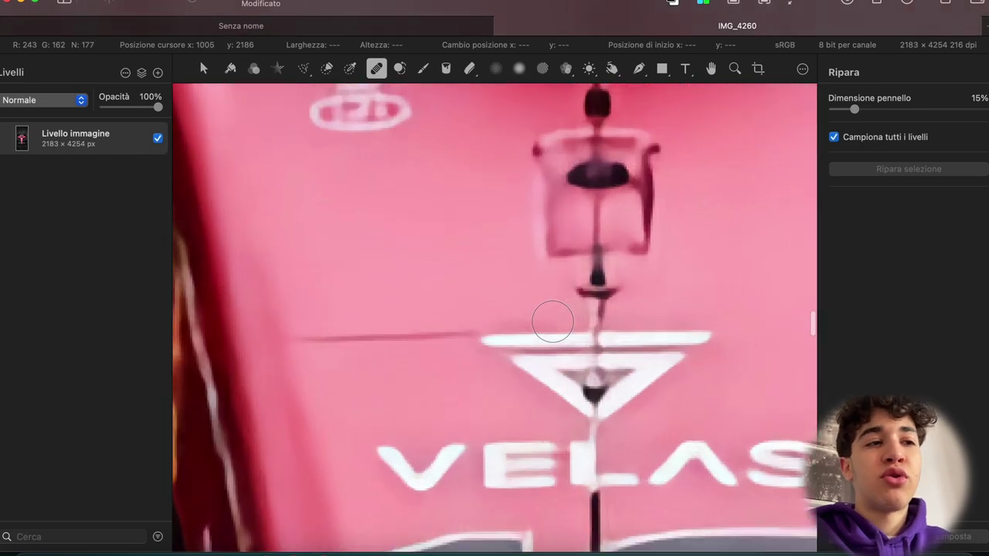
scroll(552, 321, "down", 5)
mouse_move(466, 248)
left_mouse_down()
mouse_move(685, 247)
mouse_move(589, 329)
mouse_move(539, 312)
mouse_move(493, 272)
mouse_move(625, 280)
mouse_move(561, 293)
left_mouse_up()
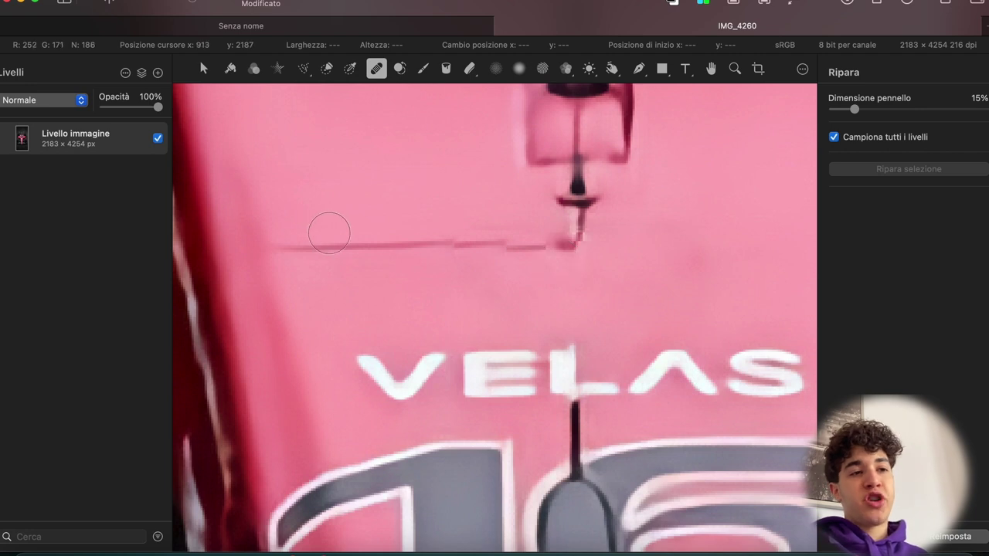
left_click_drag(292, 244, 579, 245)
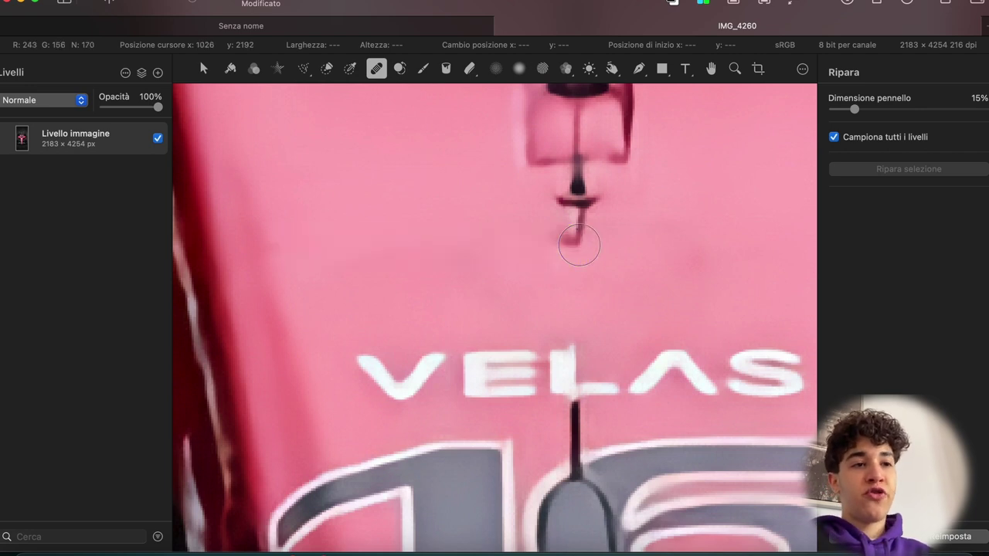
- Erase the V of the VELAS lettering with Ripara, and set the repair brush size to 13%
scroll(578, 245, "down", 6)
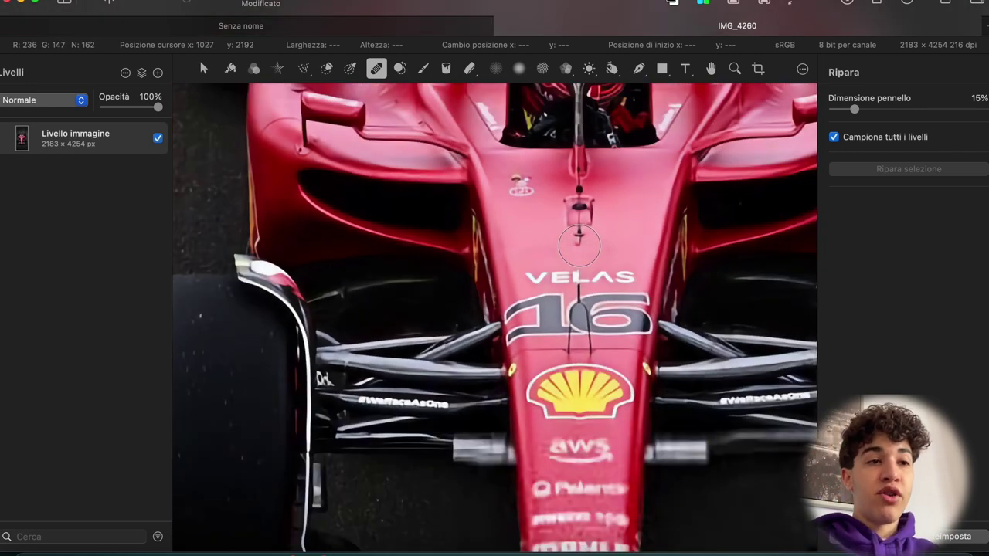
scroll(579, 245, "up", 5)
left_click_drag(456, 250, 484, 272)
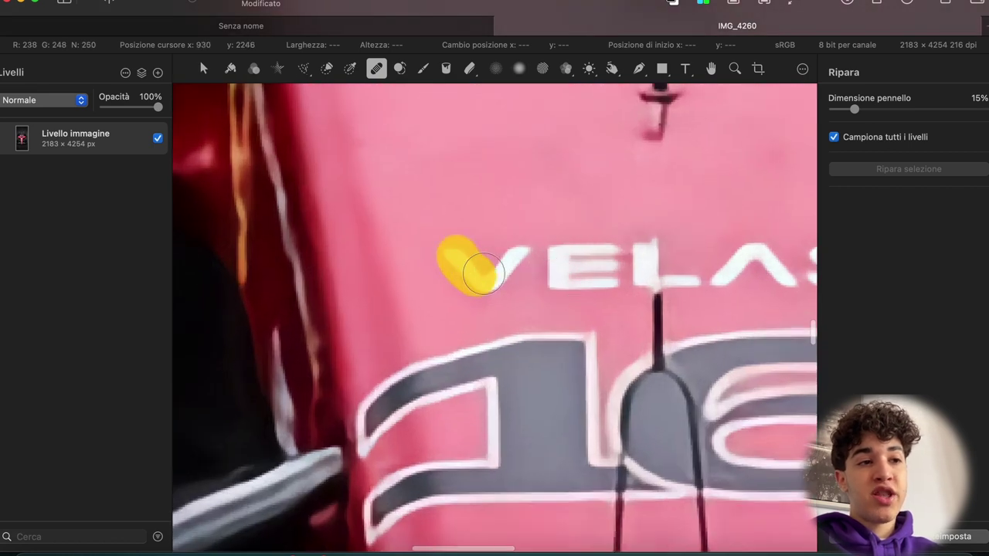
scroll(523, 234, "down", 5)
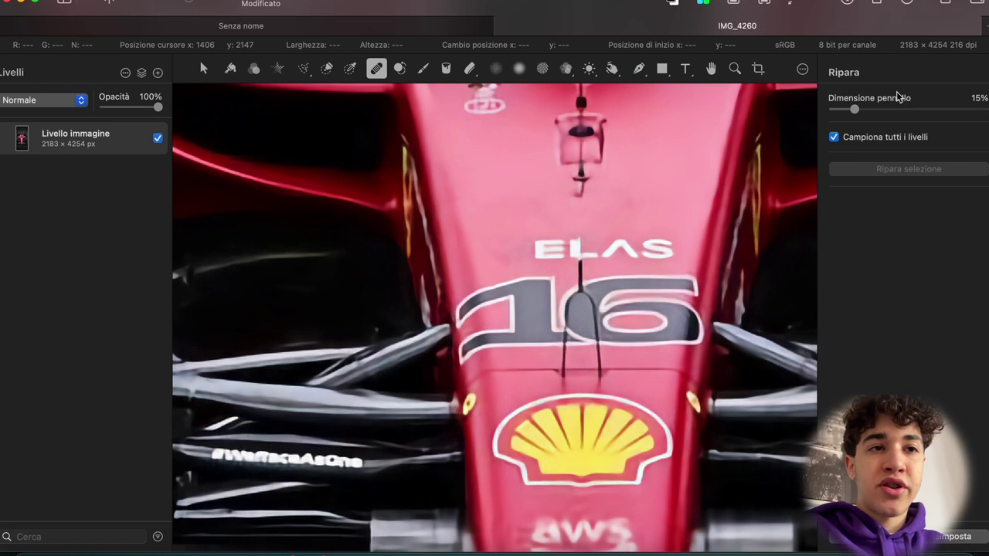
mouse_move(855, 109)
left_mouse_down()
mouse_move(880, 109)
mouse_move(852, 108)
left_mouse_up()
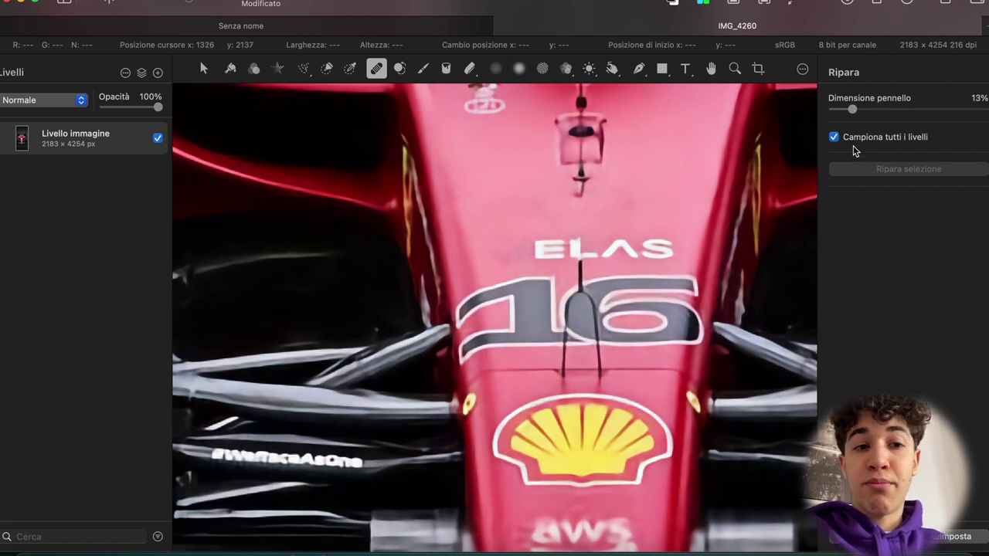
- Clone the car's number 16 onto the red bodywork just above the ELAS lettering with the Clona tool
left_click(399, 68)
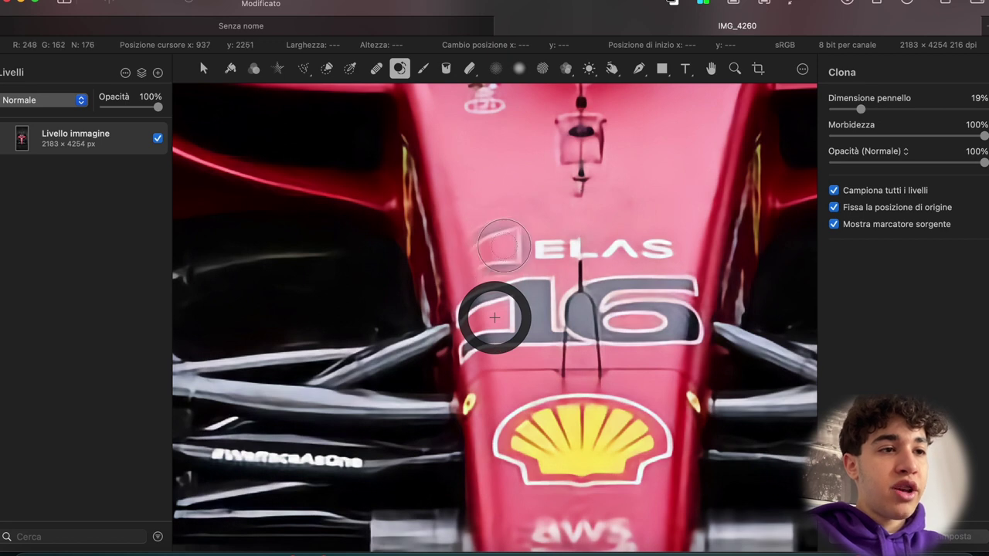
left_click(508, 210, "alt")
left_click_drag(494, 317, 469, 324)
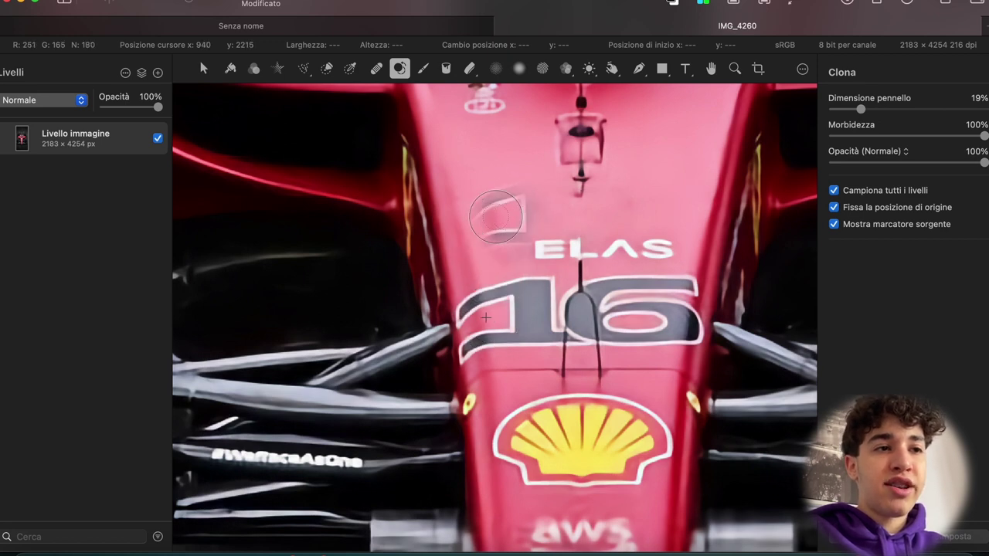
mouse_move(479, 222)
left_mouse_down()
mouse_move(508, 210)
mouse_move(608, 212)
mouse_move(652, 203)
mouse_move(673, 226)
left_mouse_up()
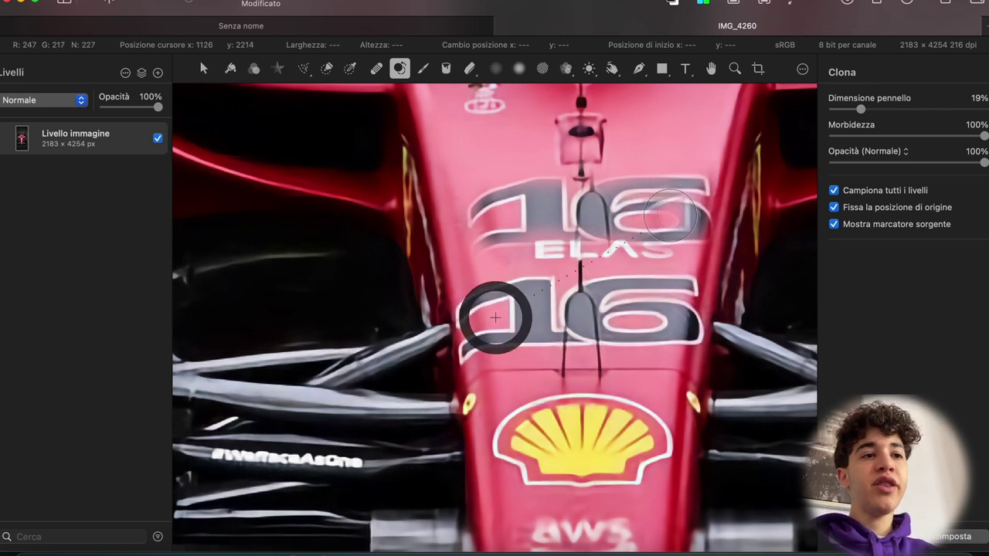
- Clone plain red bodywork over the middle letters of Santander, and part of the lettering over the logo above it
scroll(497, 327, "down", 5)
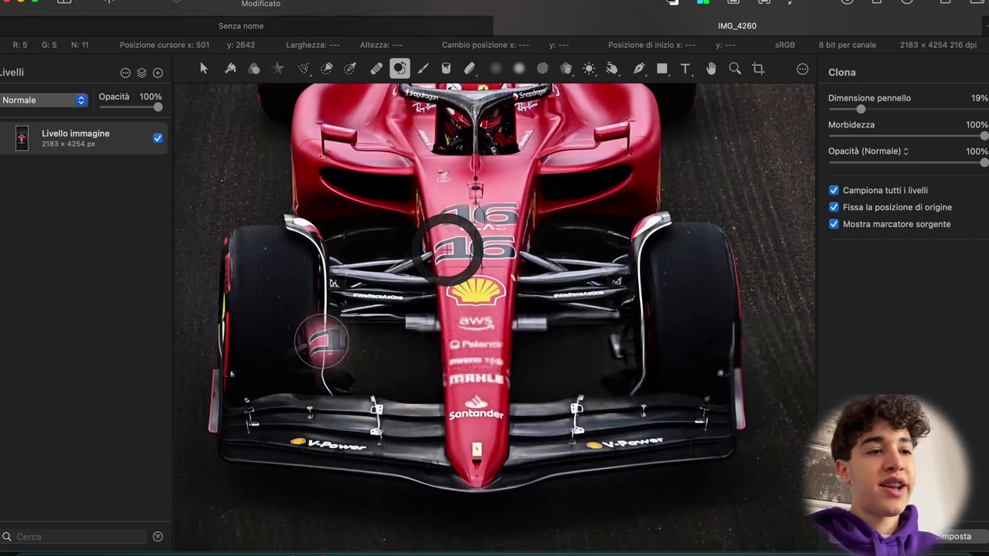
scroll(452, 248, "up", 5)
scroll(471, 371, "down", 5)
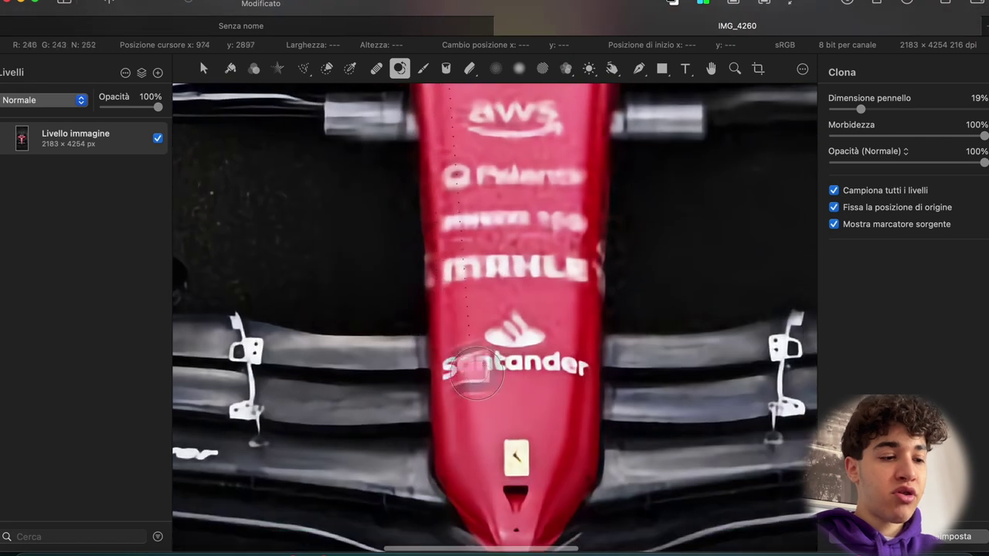
scroll(483, 379, "up", 5)
left_click(527, 439, "alt")
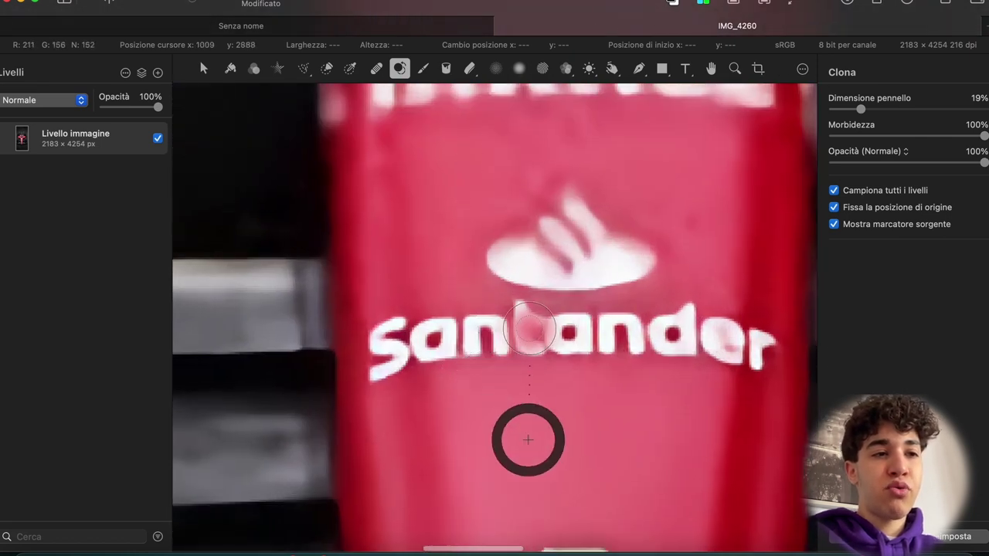
mouse_move(530, 318)
left_mouse_down()
mouse_move(538, 349)
mouse_move(502, 332)
mouse_move(580, 320)
mouse_move(579, 363)
mouse_move(542, 336)
left_mouse_up()
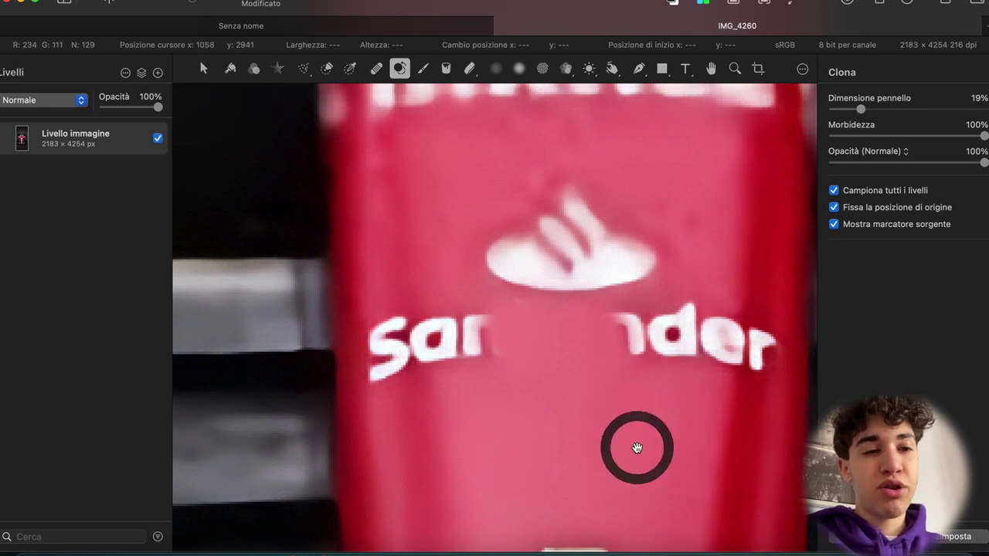
left_click_drag(664, 336, 622, 332)
mouse_move(605, 388)
left_mouse_down()
mouse_move(658, 404)
mouse_move(707, 333)
mouse_move(671, 267)
mouse_move(593, 247)
mouse_move(524, 290)
left_mouse_up()
scroll(524, 290, "down", 5)
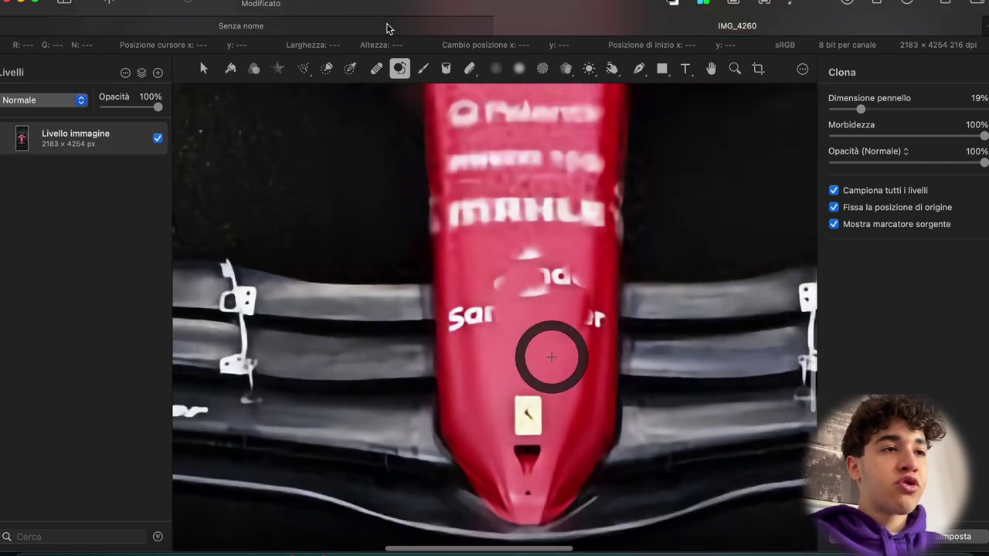
- Review the settings of the Colore brush and the Nitidezza tool
left_click(424, 71)
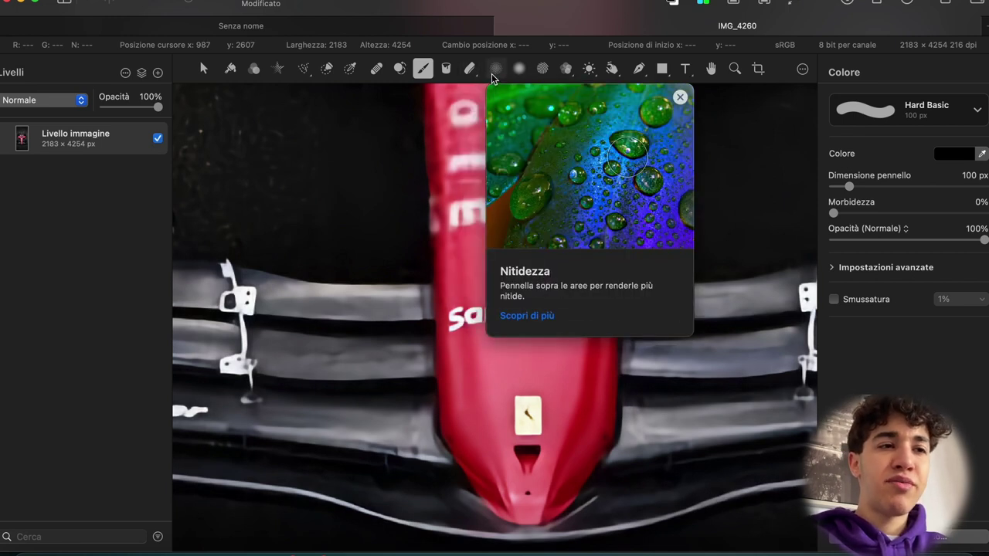
left_click(496, 68)
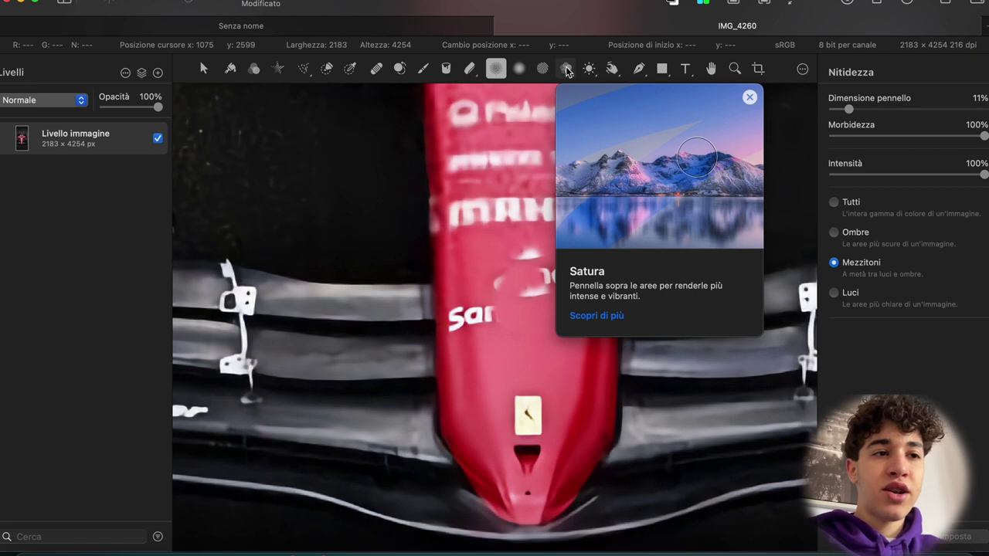
- Intensify the red of the car's nose with Satura, and mute its middle part with Desatura
left_click(567, 69)
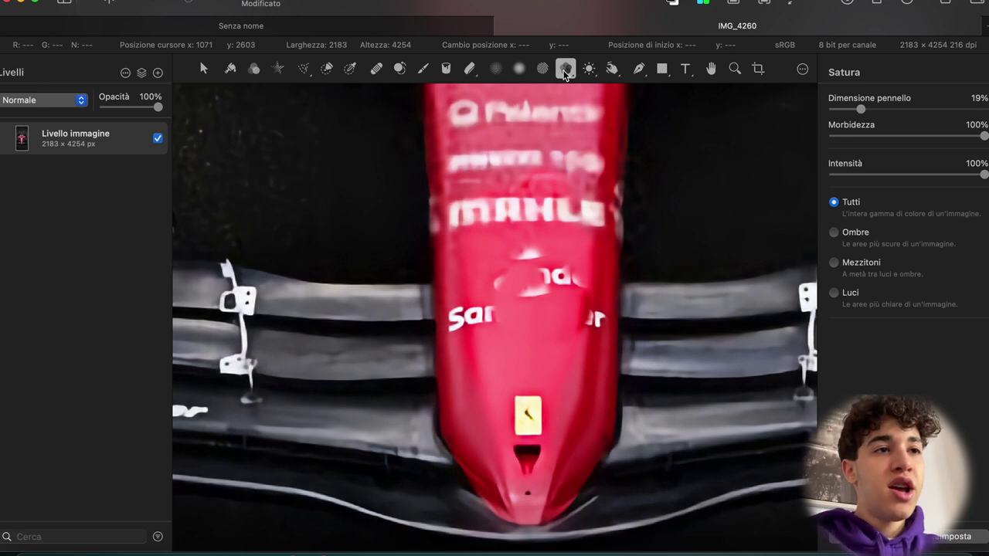
left_click(566, 70)
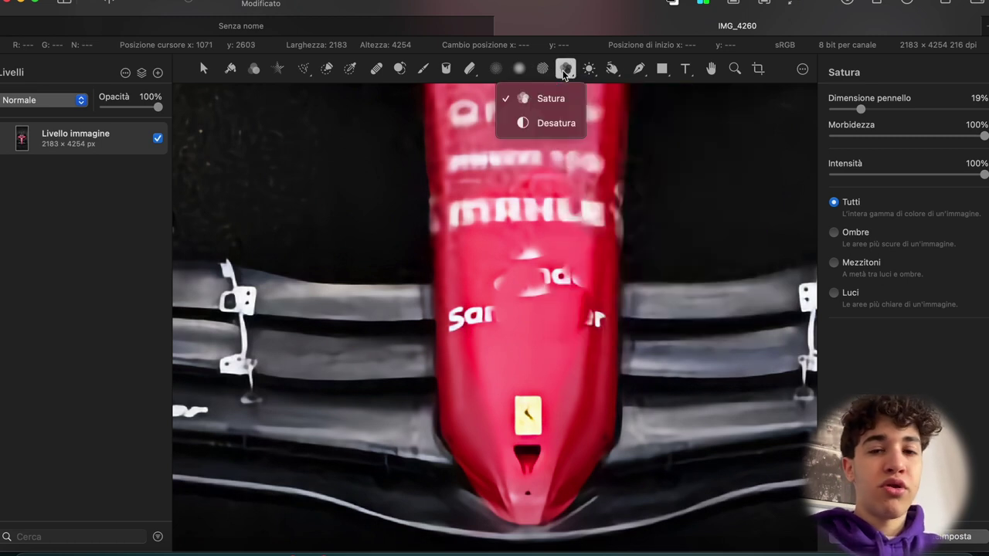
left_click(555, 123)
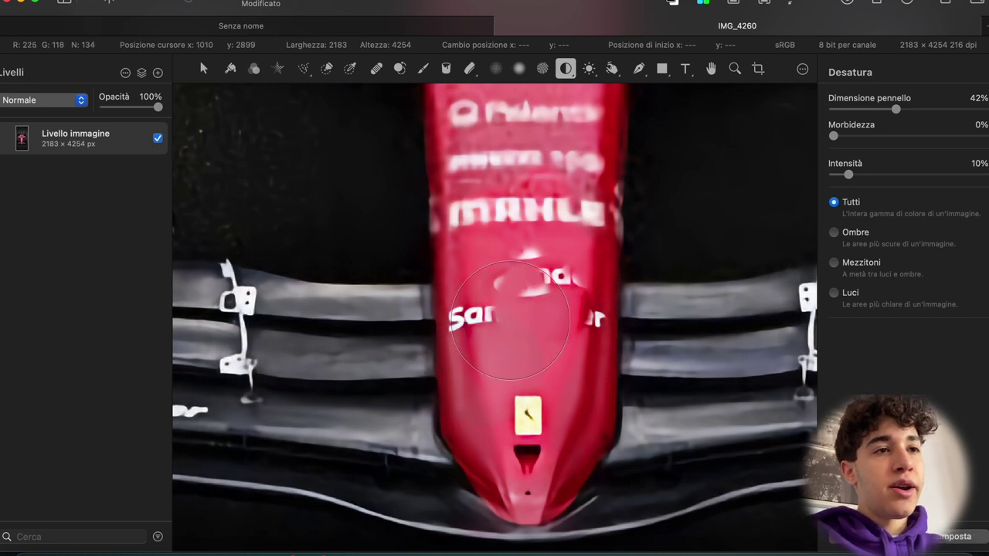
- Lighten the middle of the car's nose with Schiarisci, and darken the area beside the Santander lettering with Scurisci
left_click(590, 69)
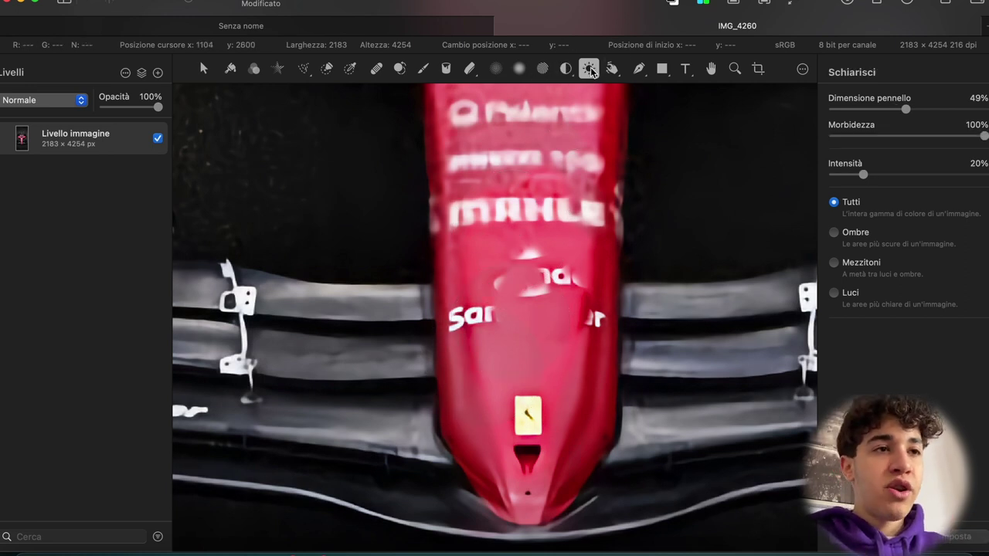
left_click(590, 71)
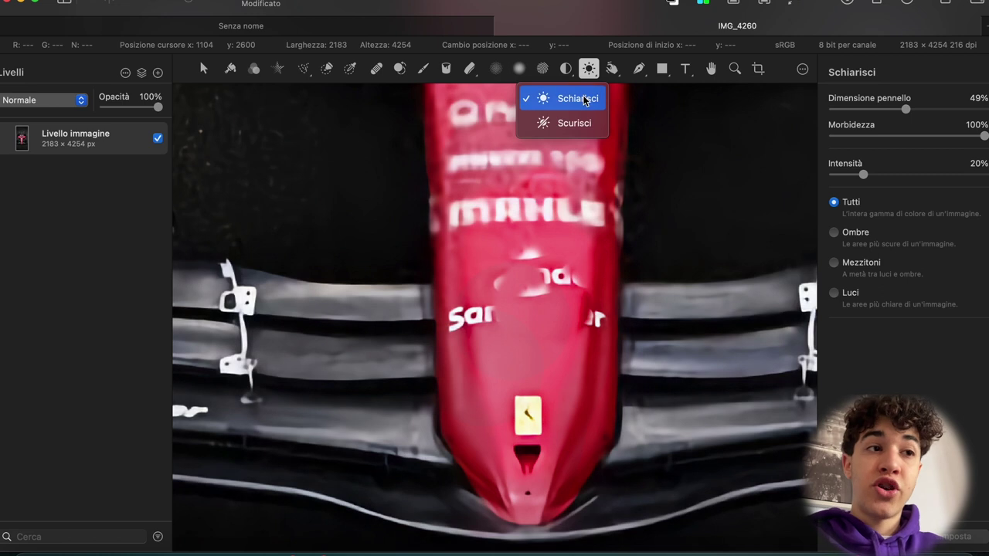
left_click(574, 122)
mouse_move(501, 368)
left_mouse_down()
mouse_move(523, 216)
mouse_move(506, 220)
left_mouse_up()
left_click(587, 69)
left_click(587, 71)
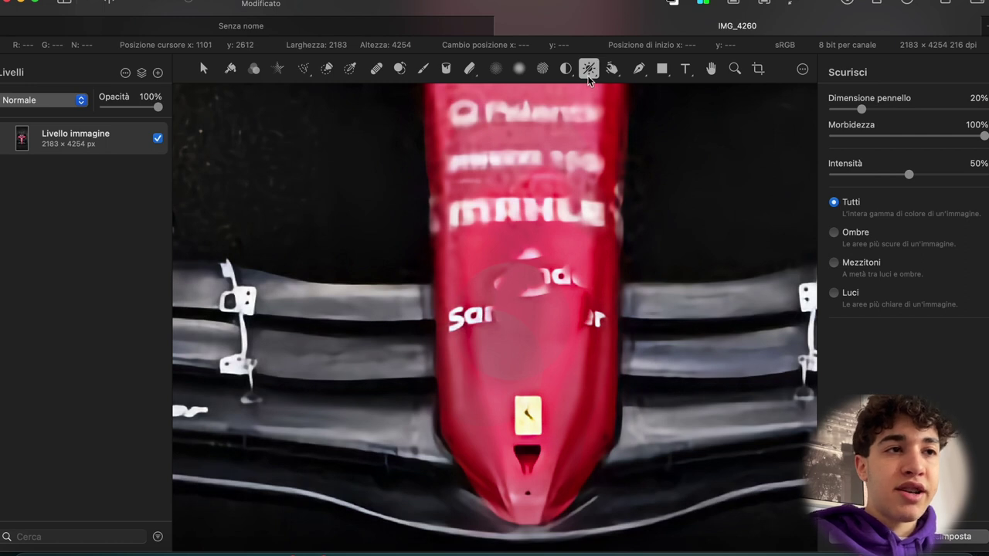
- Switch back to Schiarisci and lighten the nose between the MAHLE and Santander lettering
left_click(588, 69)
left_click(583, 99)
mouse_move(477, 220)
left_mouse_down()
mouse_move(477, 271)
mouse_move(510, 177)
mouse_move(587, 247)
left_mouse_up()
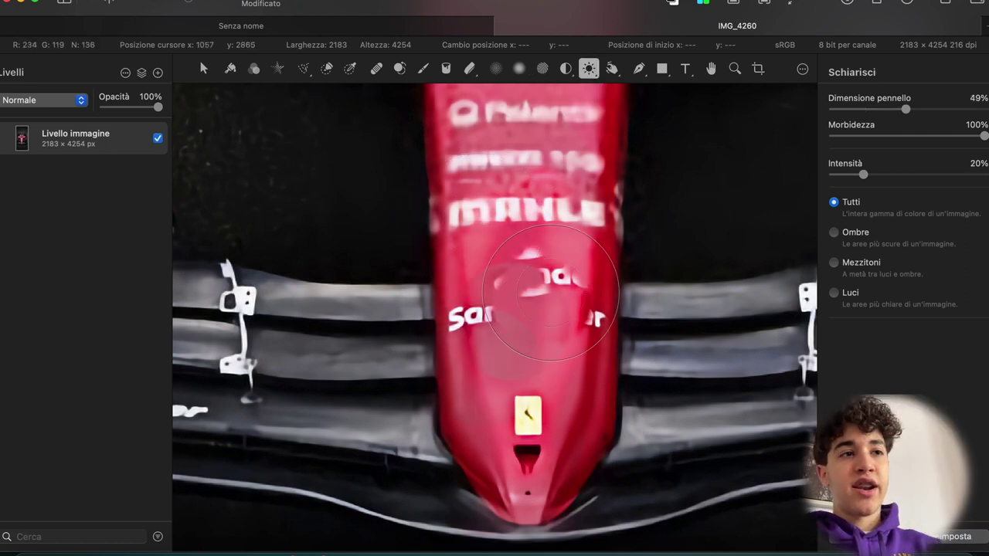
- Distort the MAHLE lettering and the nearby edge of the nose with the Deforma tool
left_click(611, 69)
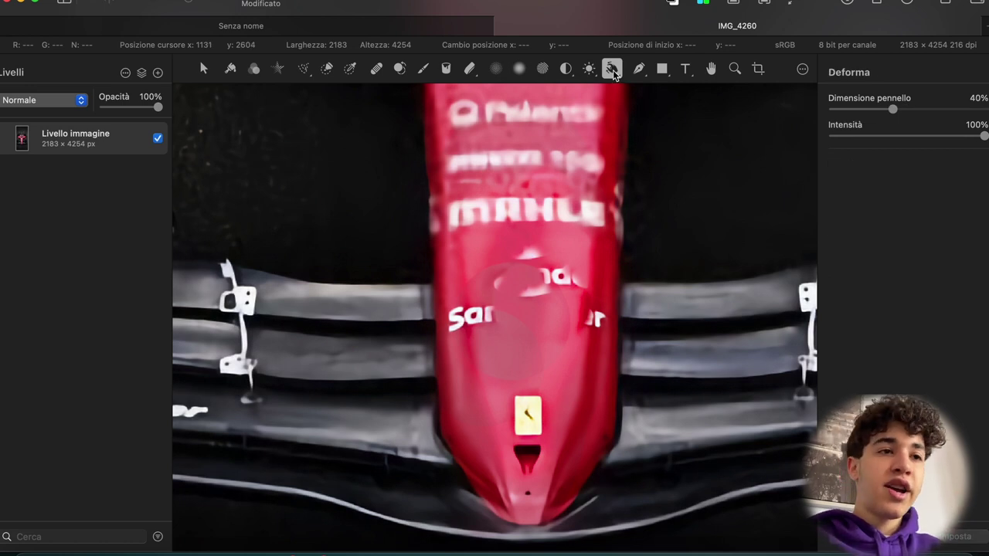
left_click(612, 69)
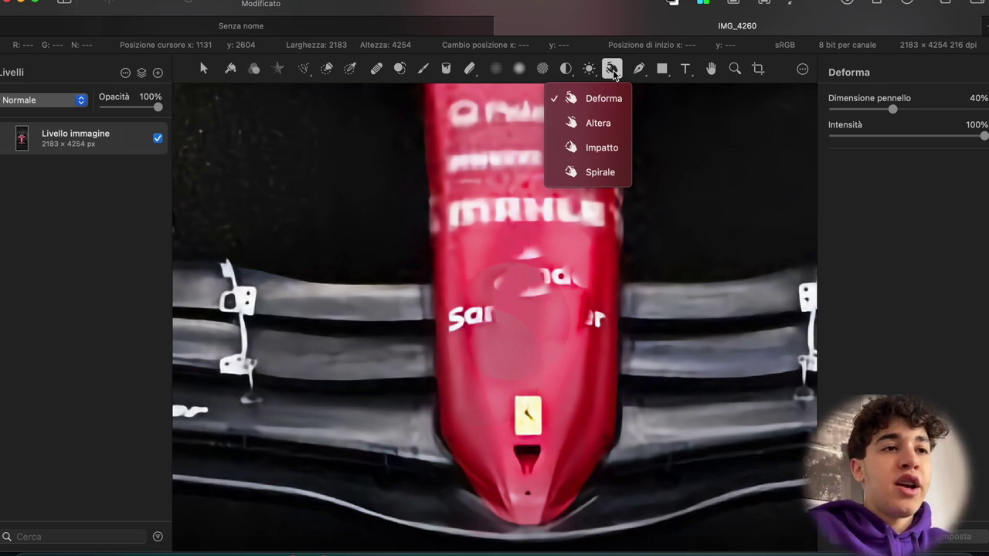
left_click(487, 198)
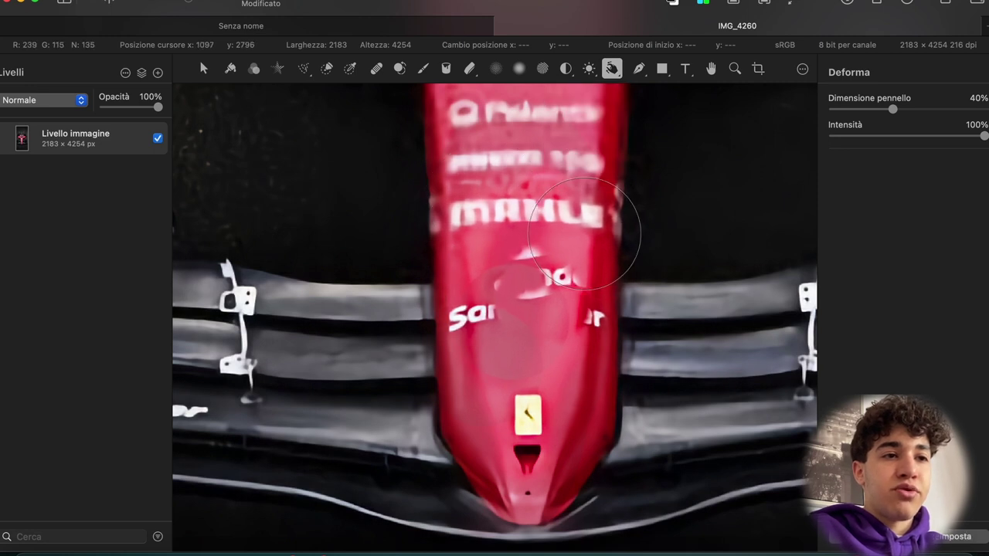
mouse_move(584, 233)
left_mouse_down()
mouse_move(592, 214)
mouse_move(633, 200)
mouse_move(589, 221)
mouse_move(464, 201)
left_mouse_up()
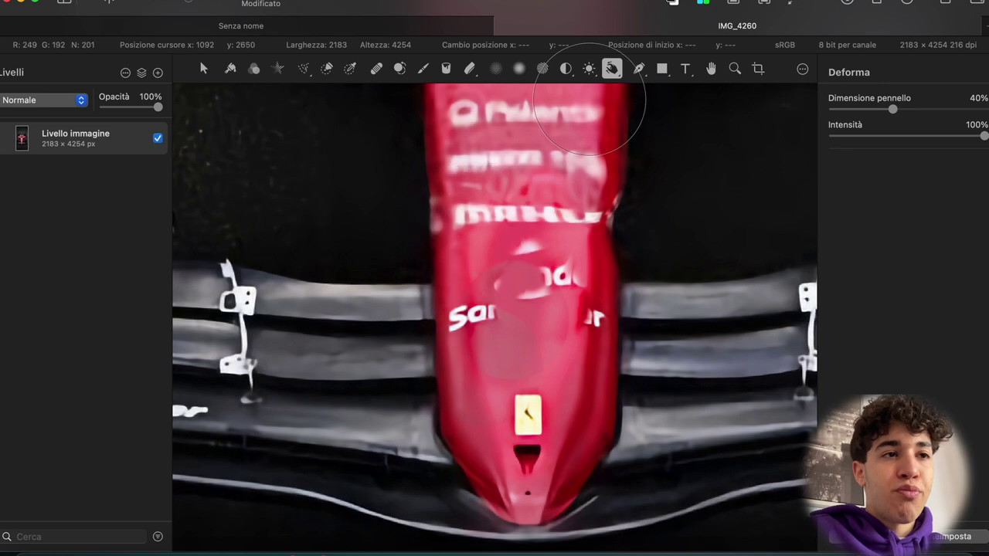
- Distort the middle of the nose with Impatto, and twist the Santander area with Spirale set to Spirale destra
left_click(611, 68)
mouse_move(543, 224)
left_mouse_down()
mouse_move(573, 248)
mouse_move(538, 191)
mouse_move(509, 272)
mouse_move(542, 221)
mouse_move(490, 231)
mouse_move(561, 127)
left_mouse_up()
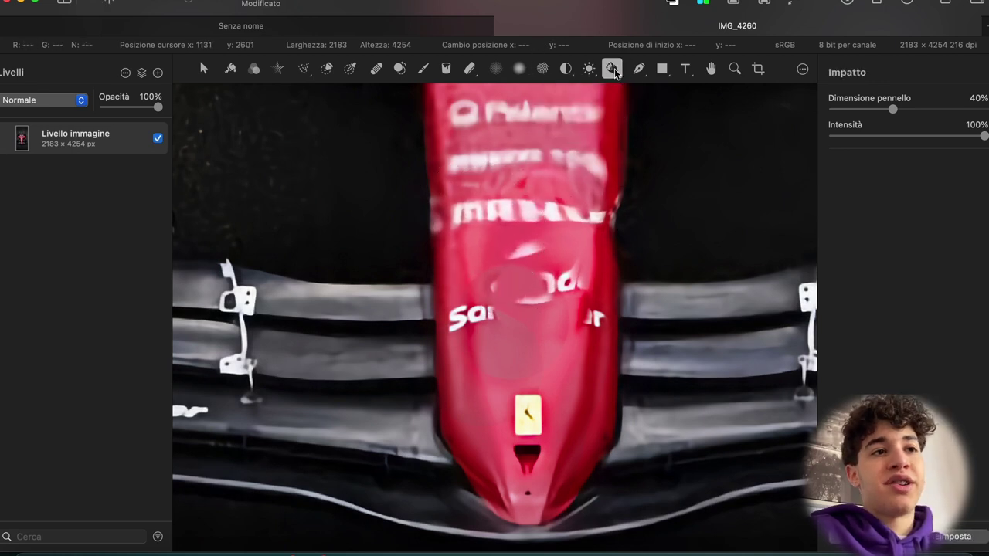
left_click_drag(611, 68, 585, 170)
mouse_move(506, 223)
left_mouse_down()
mouse_move(512, 301)
mouse_move(512, 250)
mouse_move(522, 286)
left_mouse_up()
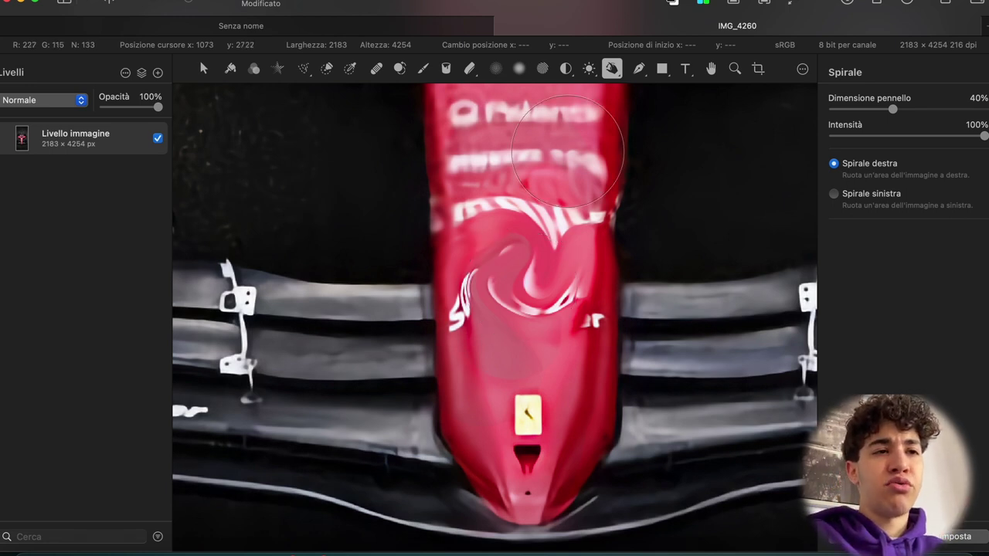
- Draw a closed white-filled path with curved edges over the car's nose and lower lettering using the Penna tool
left_click(638, 68)
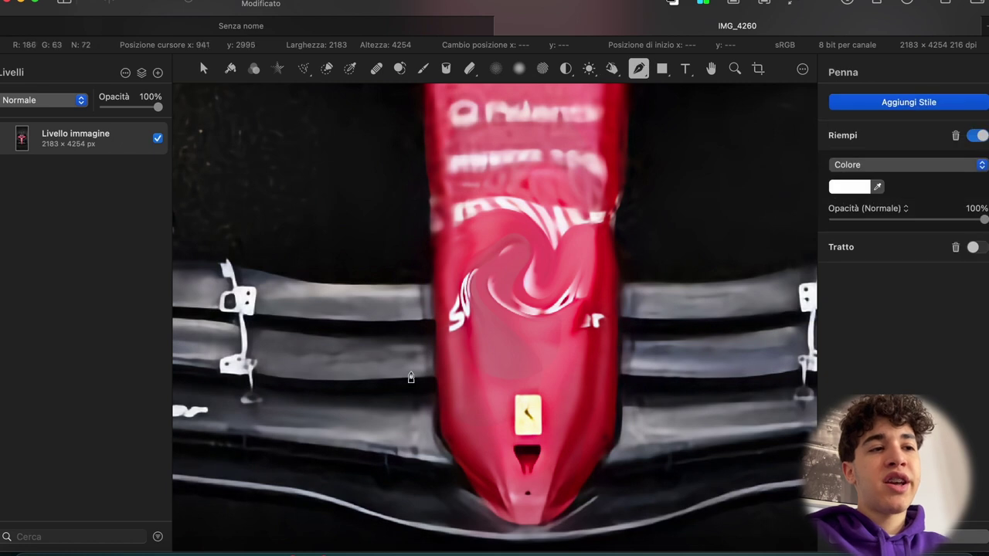
left_click(430, 240)
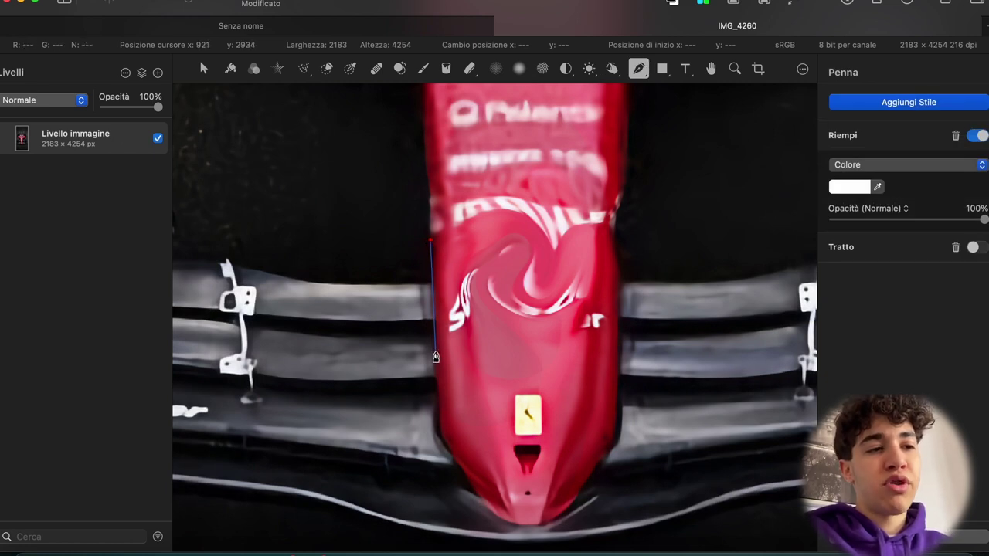
left_click_drag(437, 355, 458, 455)
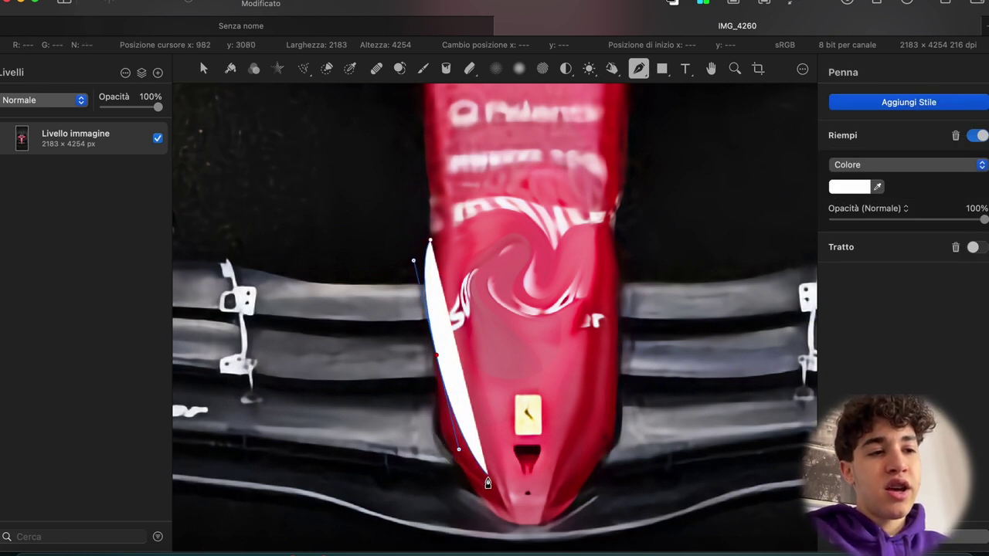
left_click_drag(483, 495, 593, 481)
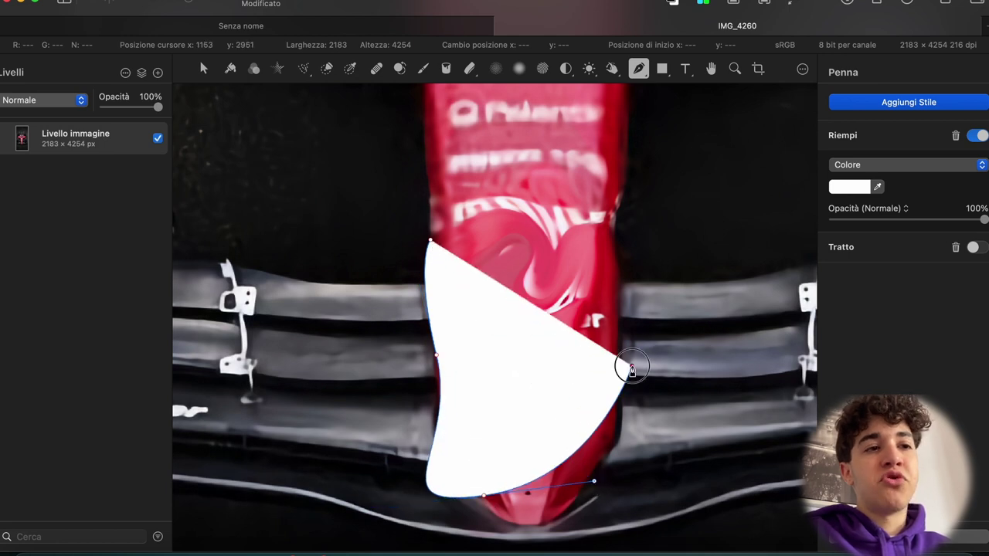
left_click_drag(630, 365, 625, 260)
left_click(603, 225)
left_click(540, 215)
left_click(479, 211)
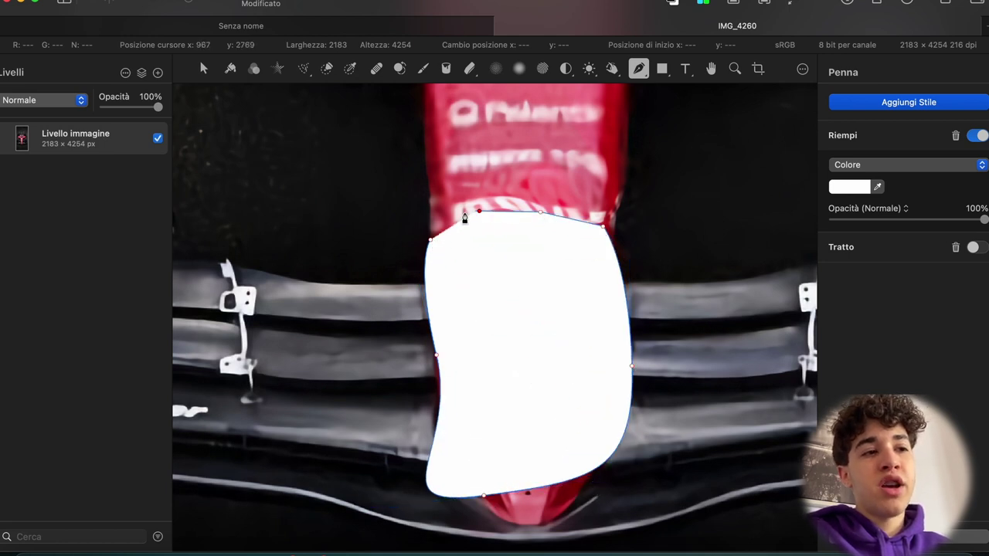
left_click_drag(431, 241, 534, 399)
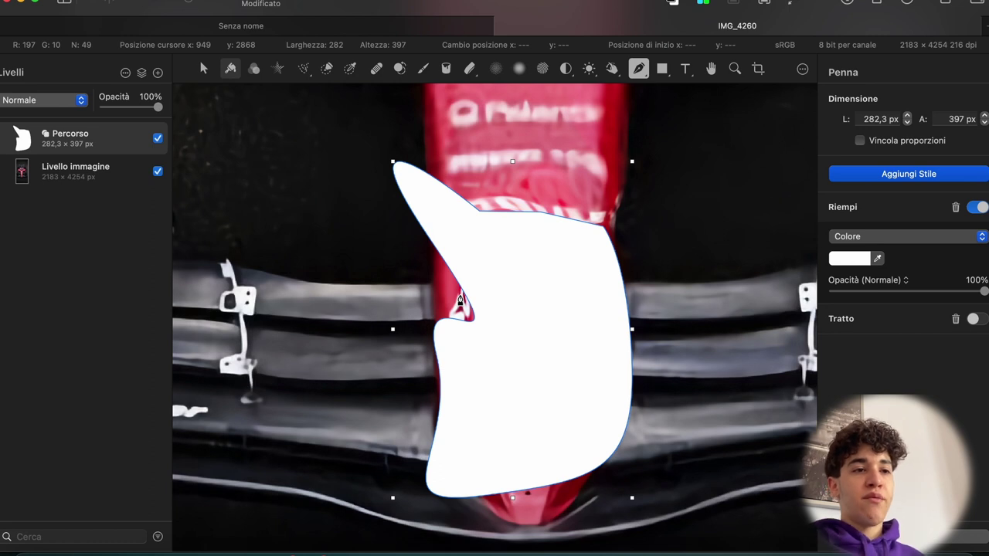
- Make the white path editable, and reshape its side by moving two anchor points and a curve handle outward over the front wing
right_click(515, 319)
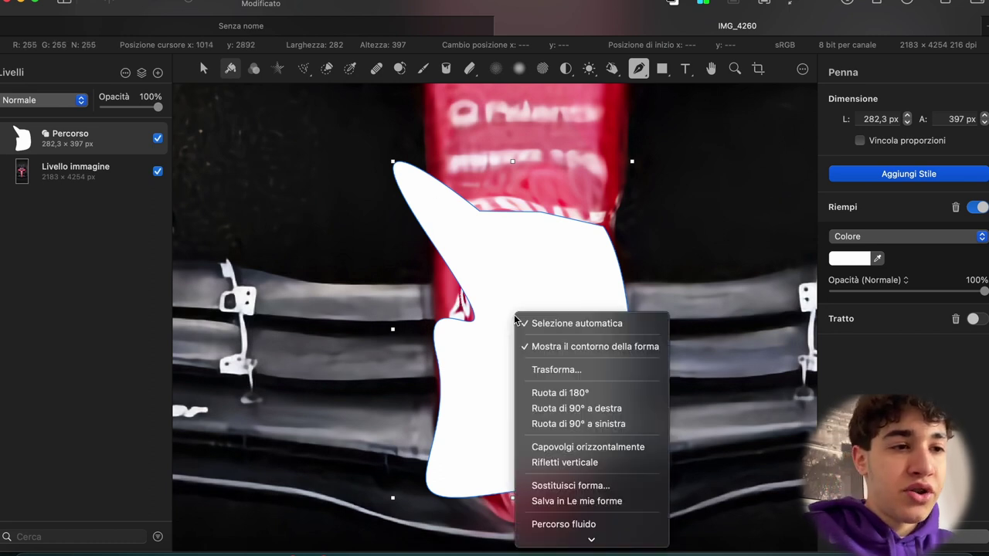
scroll(567, 500, "down", 2)
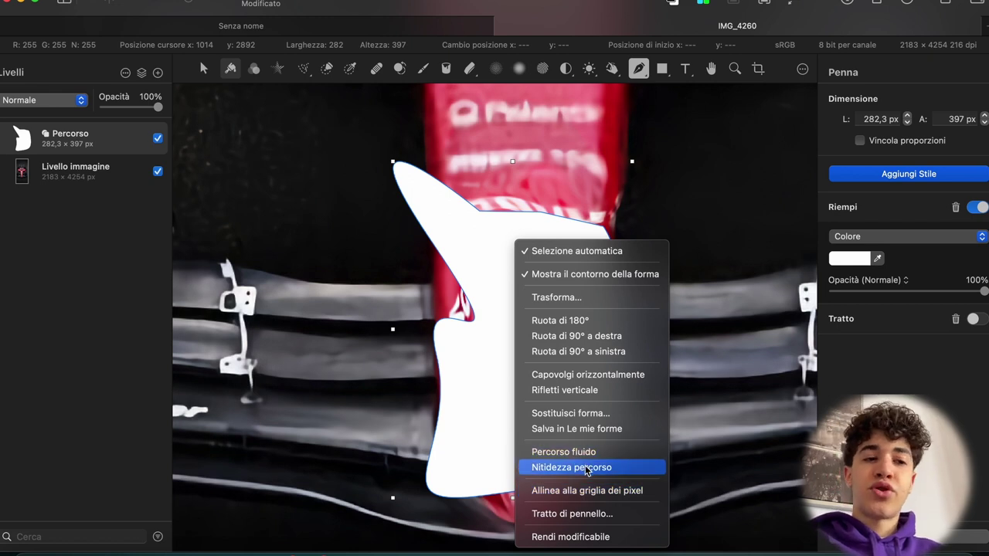
left_click(544, 536)
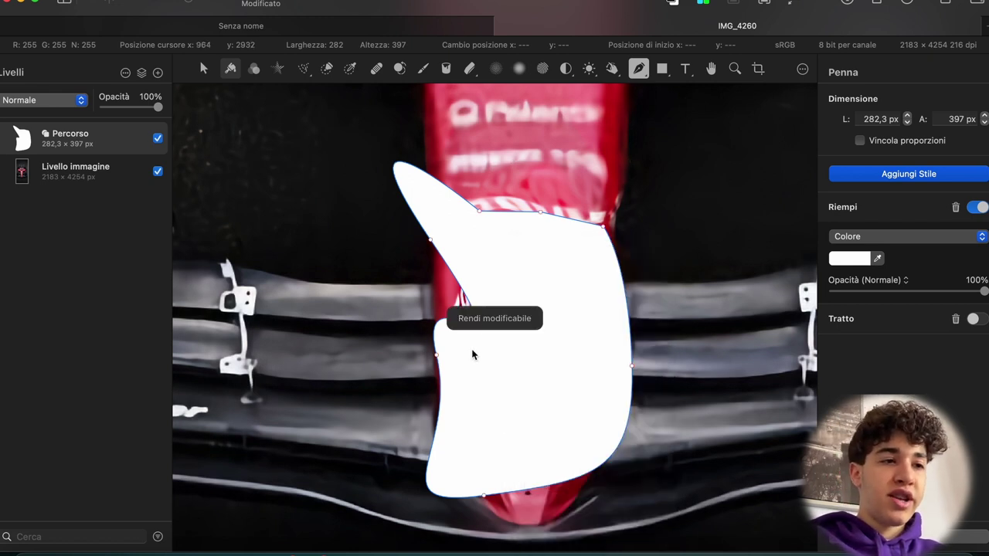
left_click_drag(435, 245, 277, 293)
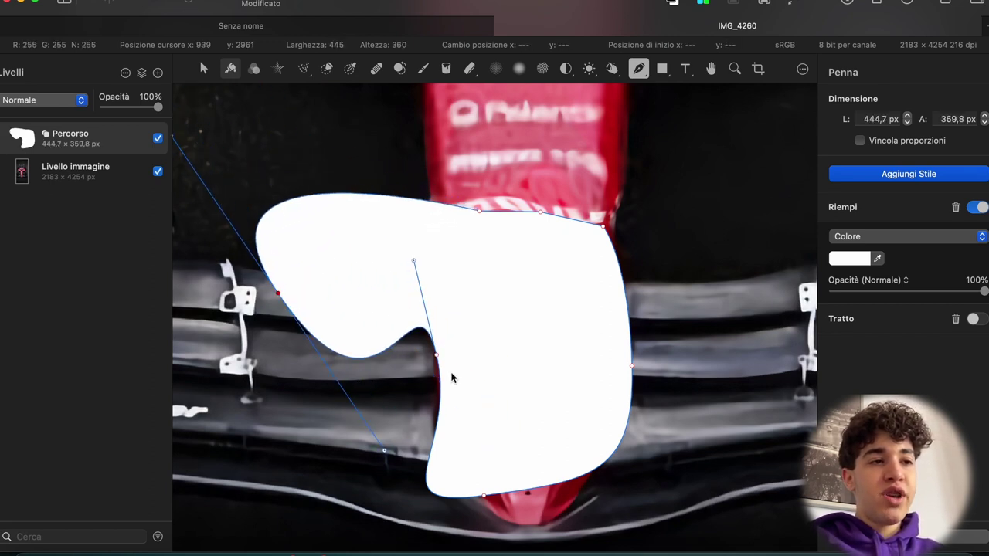
left_click_drag(416, 261, 332, 347)
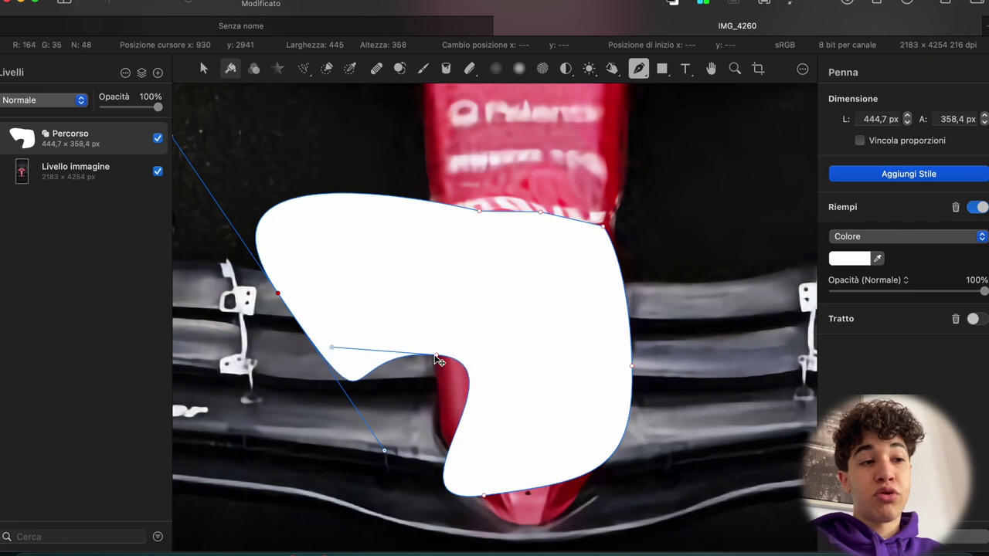
left_click(435, 357)
left_click_drag(435, 358, 434, 406)
- Draw a rectangle about 602 × 180 px across the car's nose just above the Shell logo
left_click(662, 69)
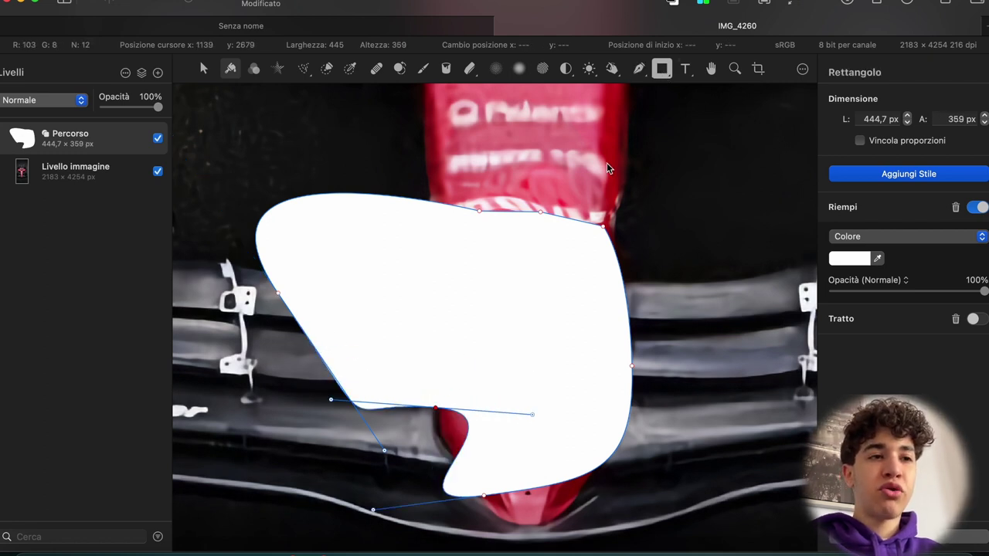
scroll(601, 173, "down", 2)
scroll(601, 172, "down", 2)
scroll(600, 173, "up", 3)
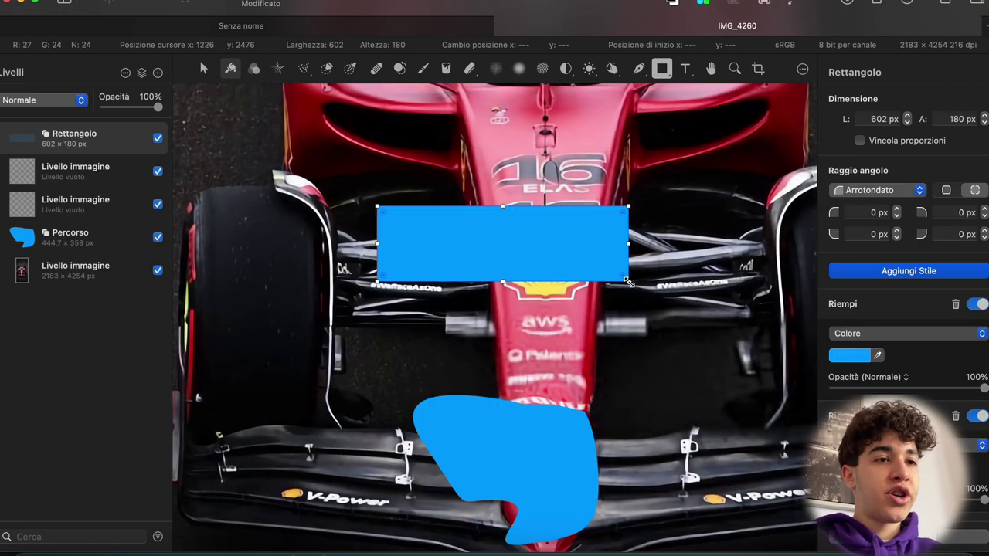
mouse_move(544, 261)
left_mouse_down()
mouse_move(607, 243)
mouse_move(578, 249)
left_mouse_up()
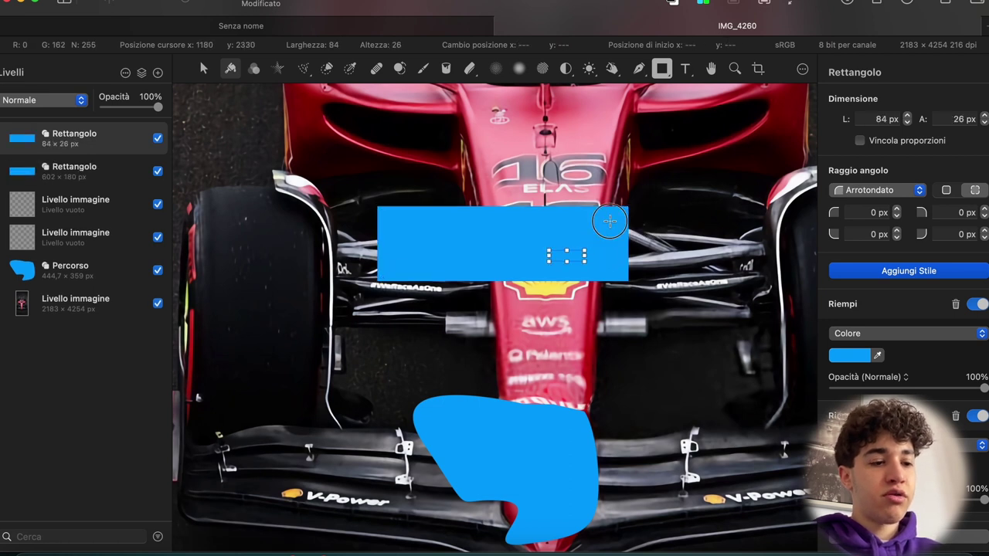
left_click_drag(610, 221, 566, 207)
key("super+z")
key("super+z")
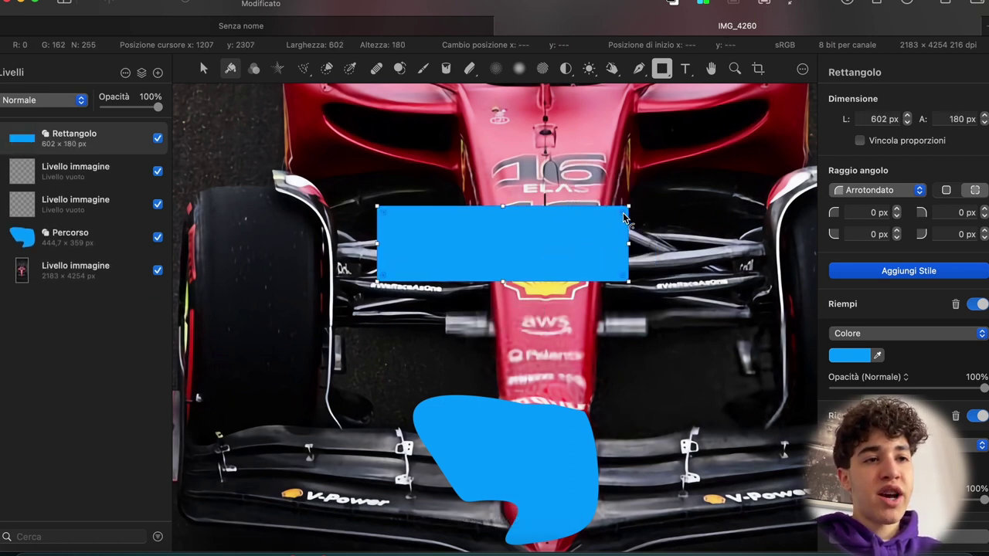
left_click_drag(618, 214, 667, 210)
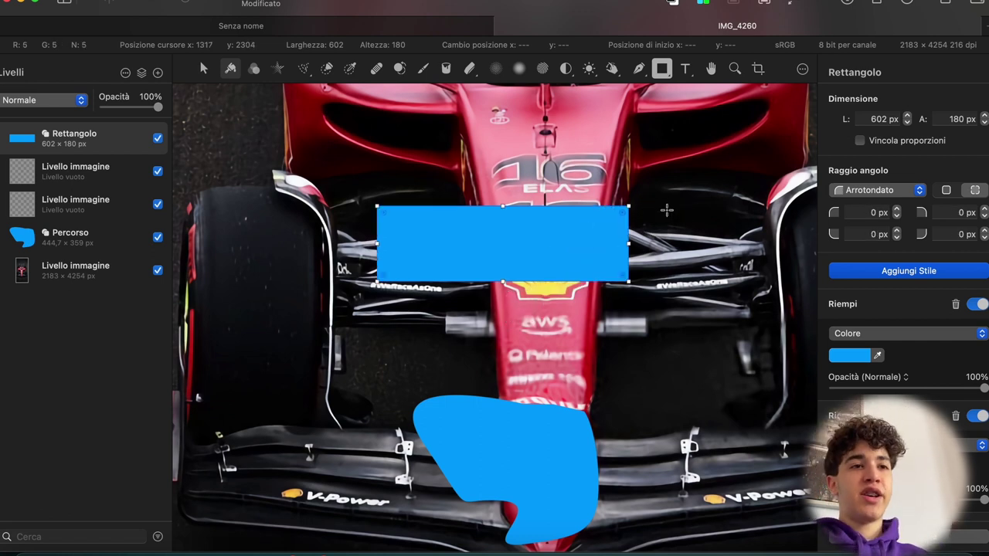
- Switch to the Forma tool, browse its shape collections, and place a 257 × 257 px Arrow over the car's side air intake
left_click(662, 69)
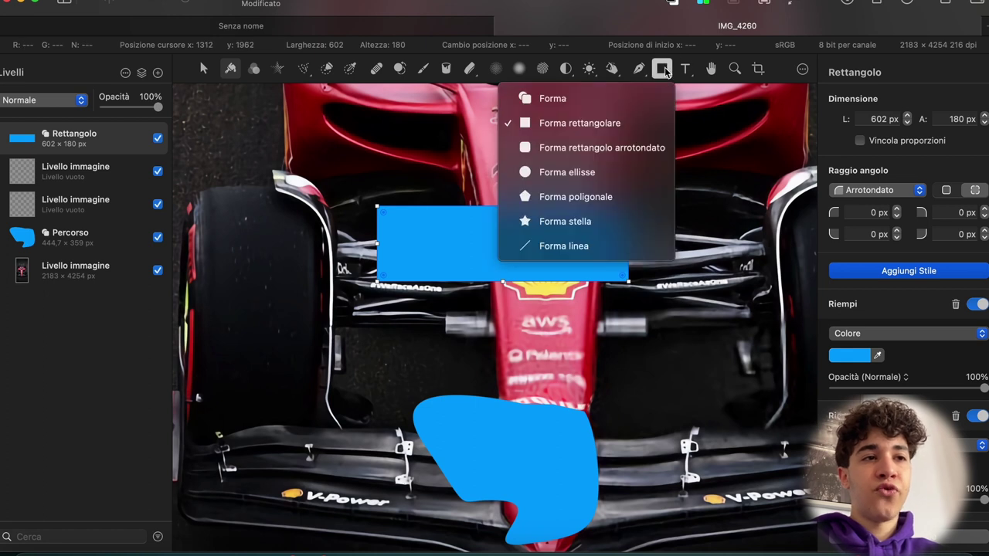
left_click(633, 107)
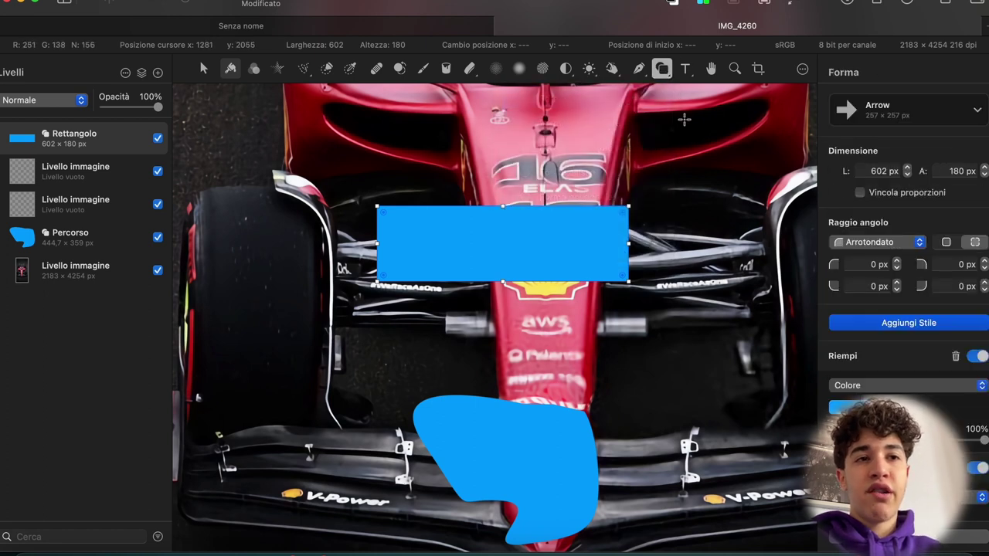
left_click(873, 116)
scroll(896, 352, "down", 15)
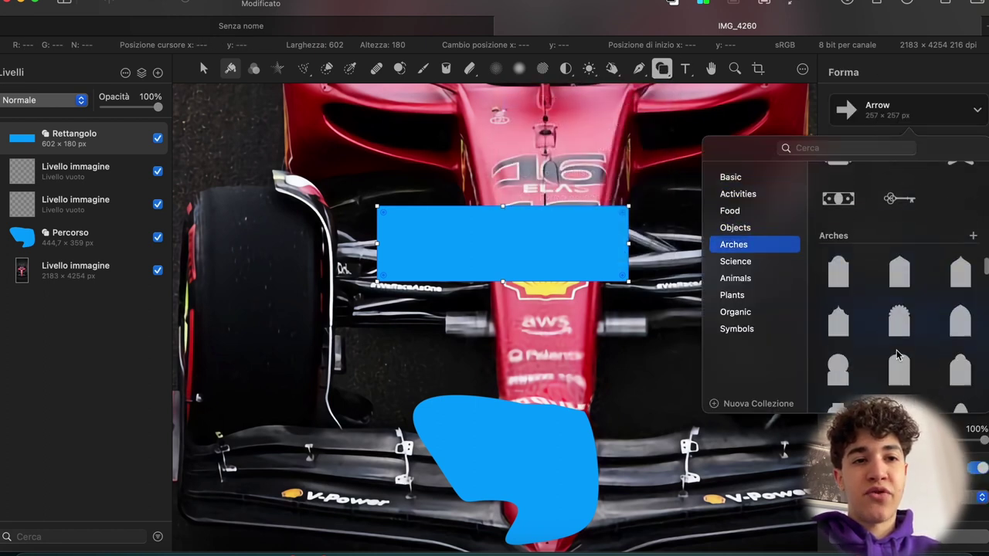
scroll(896, 351, "down", 5)
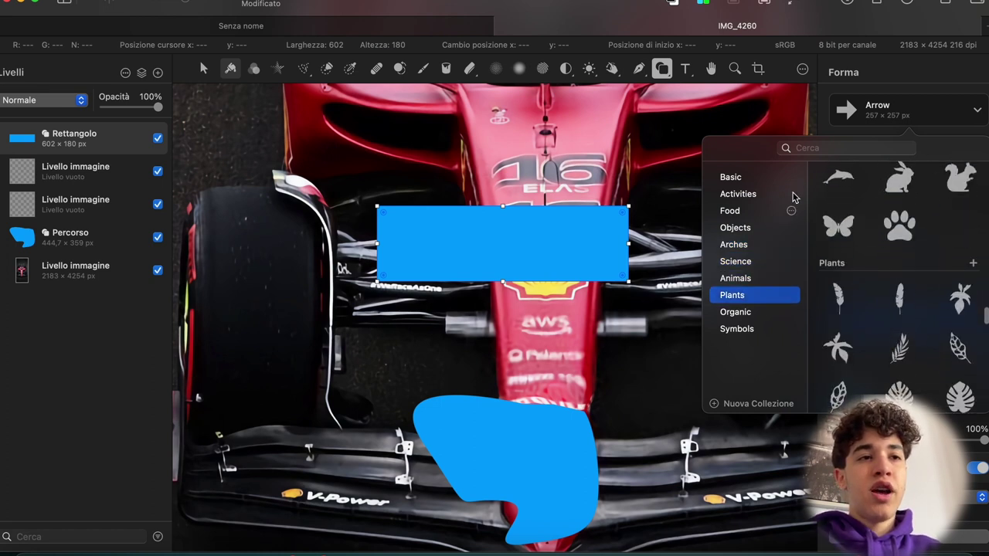
left_click(690, 101)
- Add a TESTO text layer over the blue rectangle, and narrow its text box so the word wraps onto two lines
left_click(685, 69)
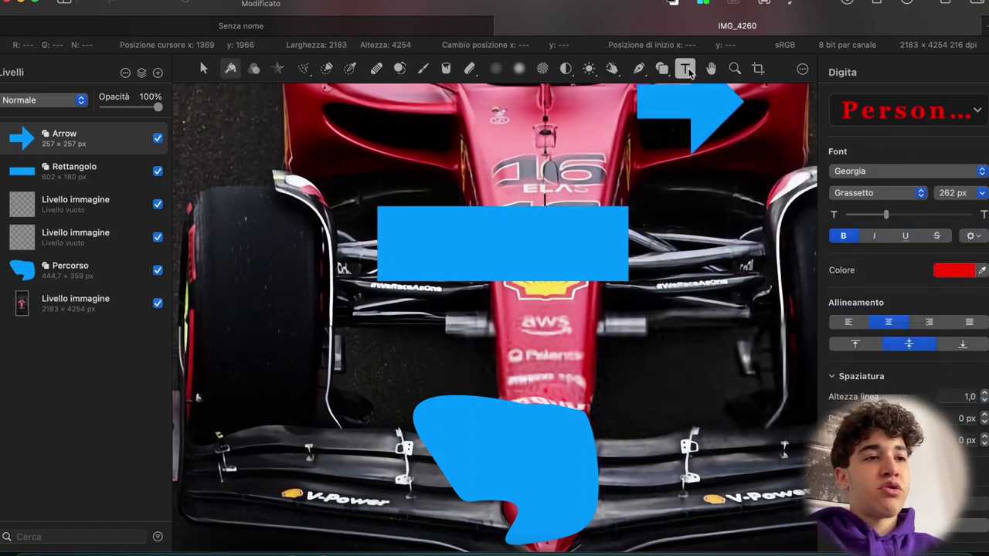
left_click(429, 154)
left_click_drag(429, 154, 511, 230)
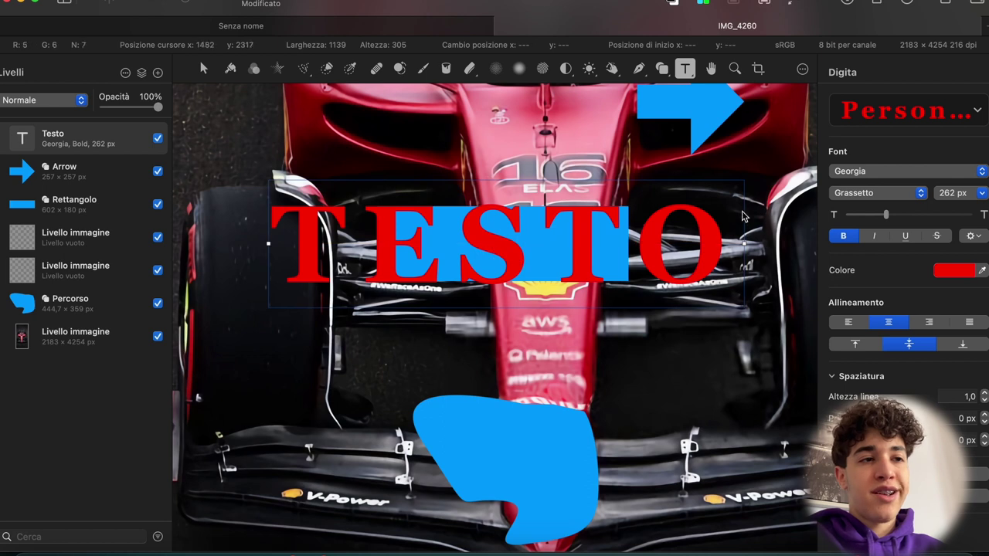
left_click_drag(744, 255, 649, 255)
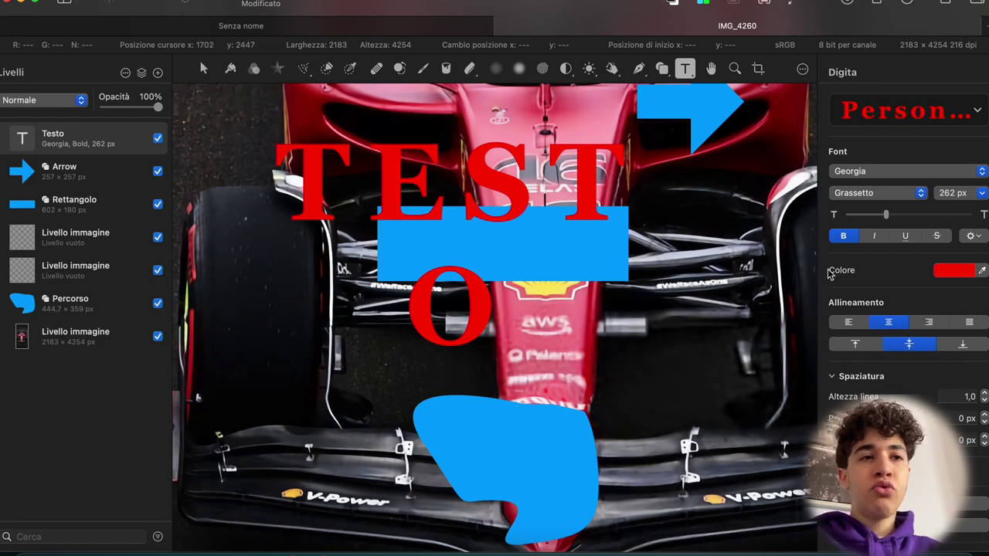
- Pan across the photo with the Mano tool, and zoom out and in to examine the whole car with its added shapes and text
left_click(711, 68)
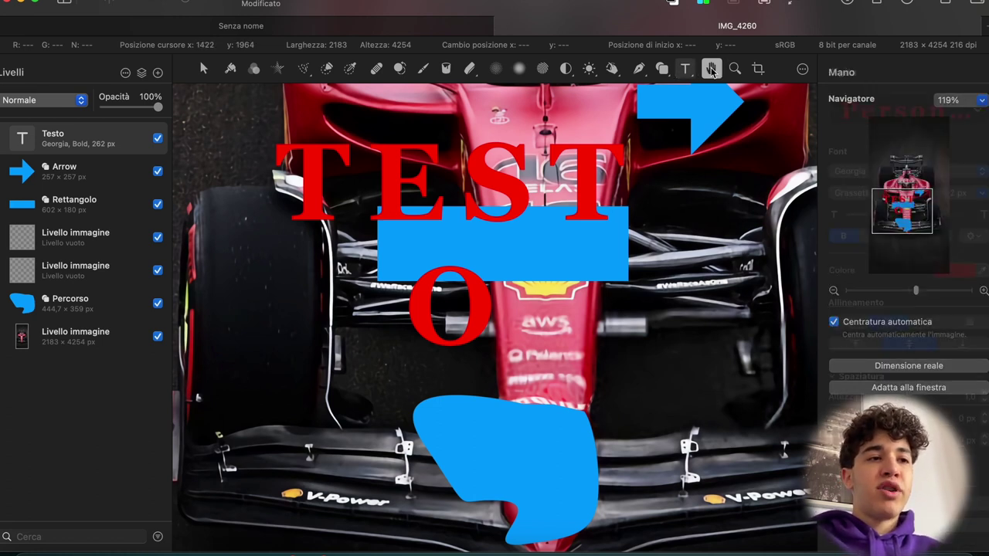
left_click_drag(545, 168, 417, 340)
left_click_drag(463, 298, 509, 323)
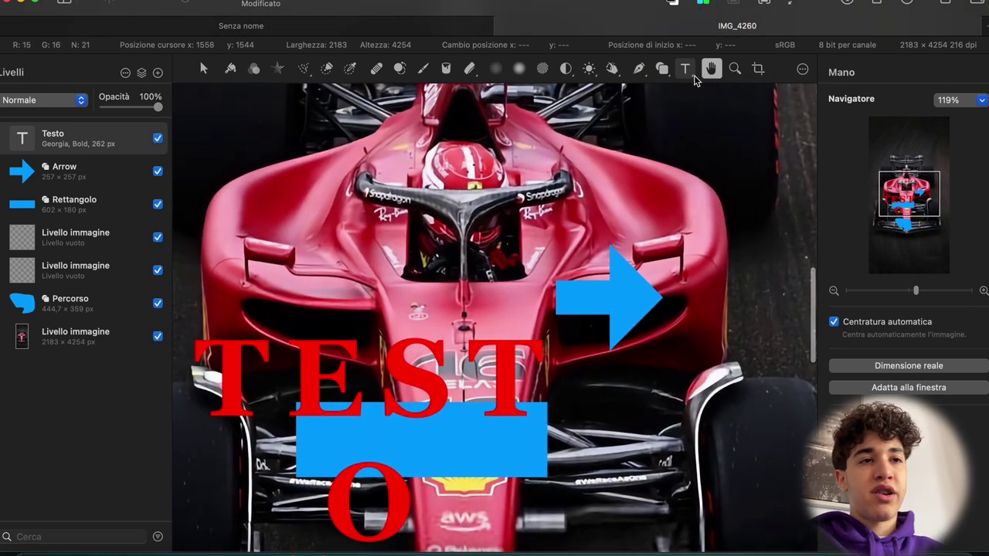
left_click(735, 68)
scroll(593, 240, "down", 3)
scroll(439, 353, "down", 5)
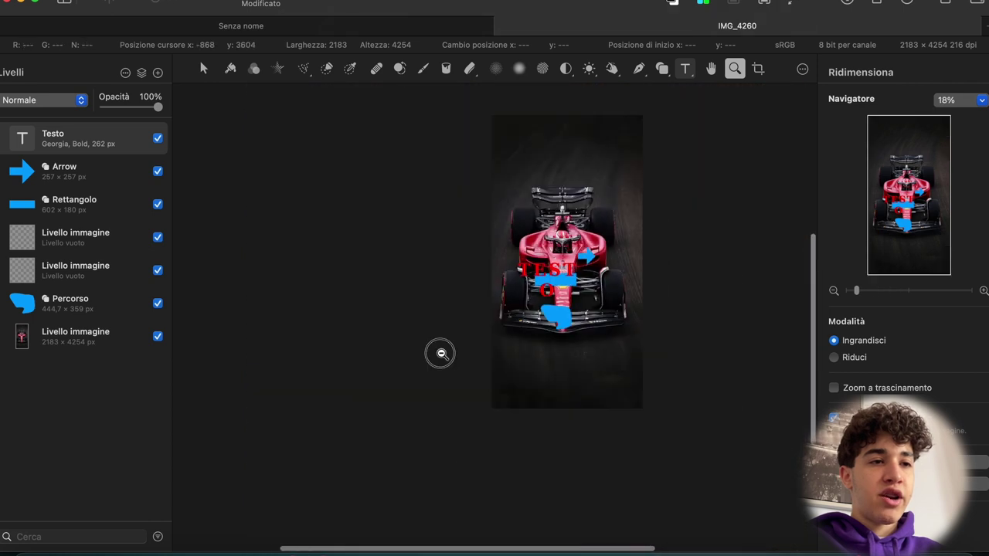
scroll(521, 349, "up", 4)
scroll(521, 349, "up", 3)
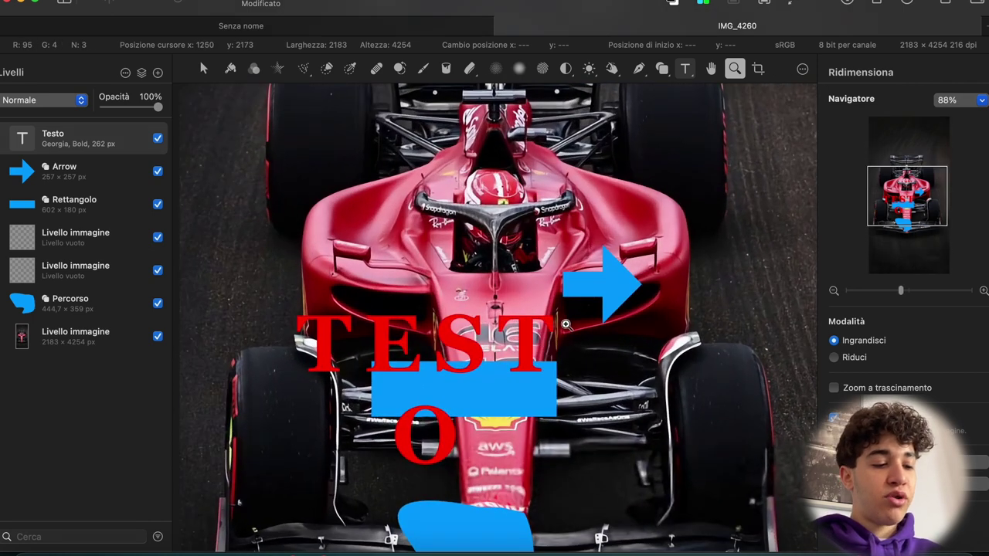
scroll(510, 309, "down", 3)
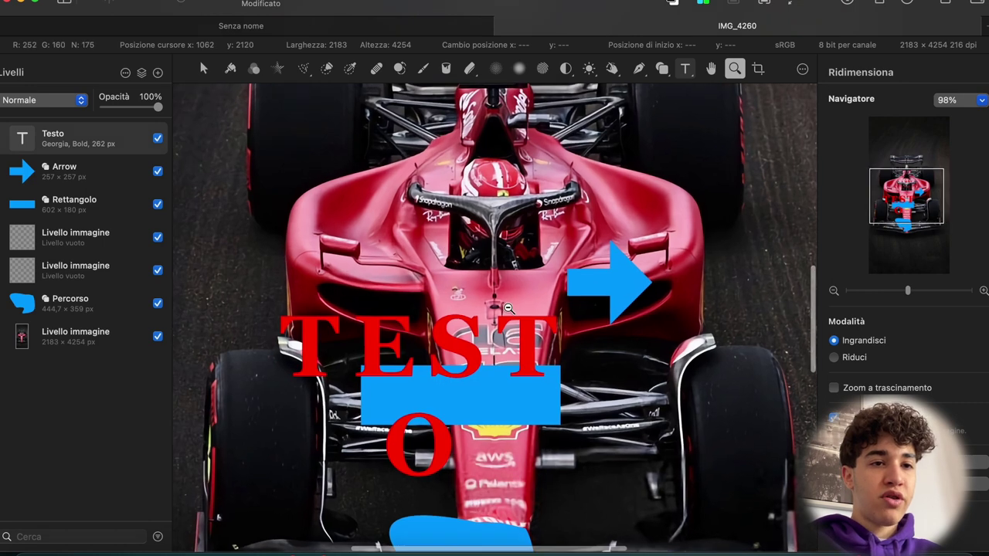
scroll(507, 308, "down", 4)
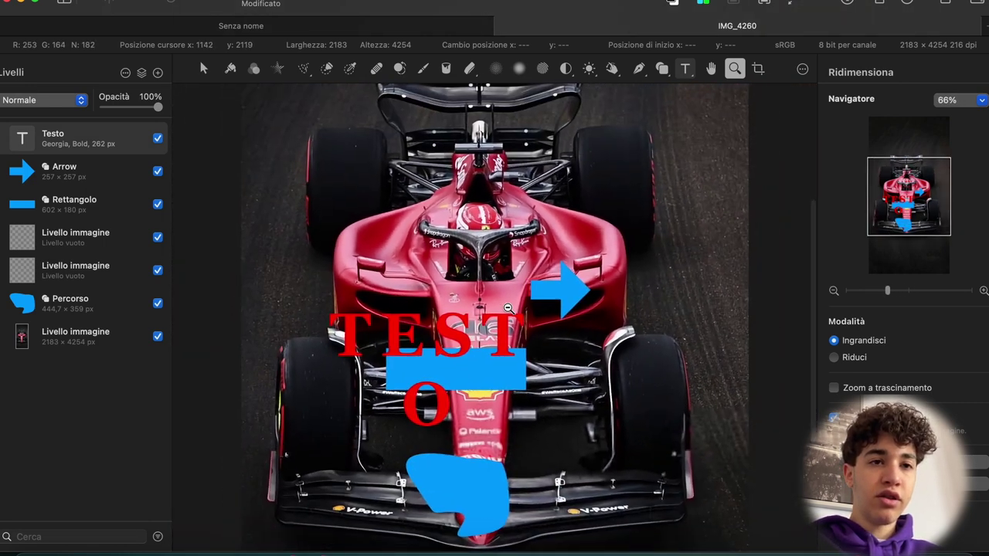
scroll(508, 308, "down", 4)
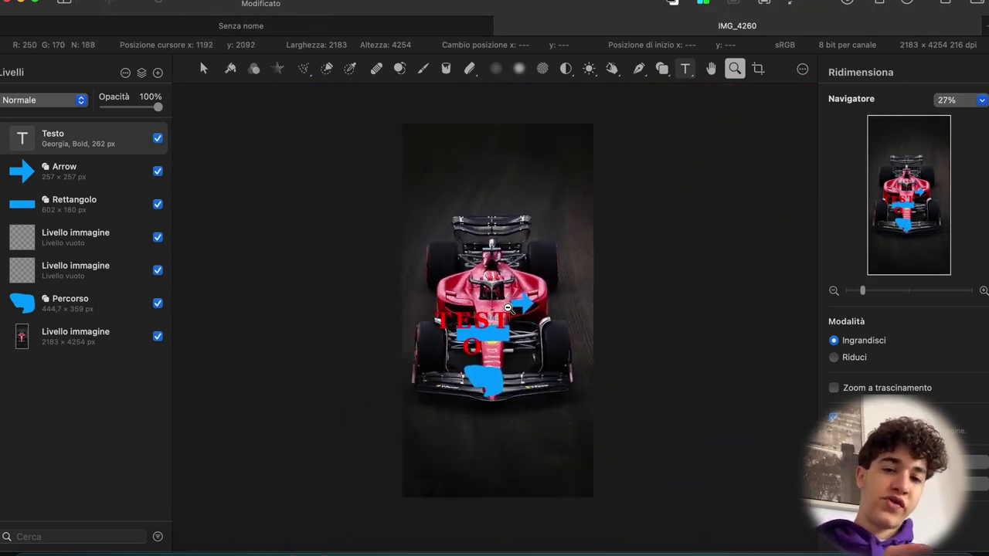
scroll(507, 308, "up", 2)
scroll(508, 307, "down", 1)
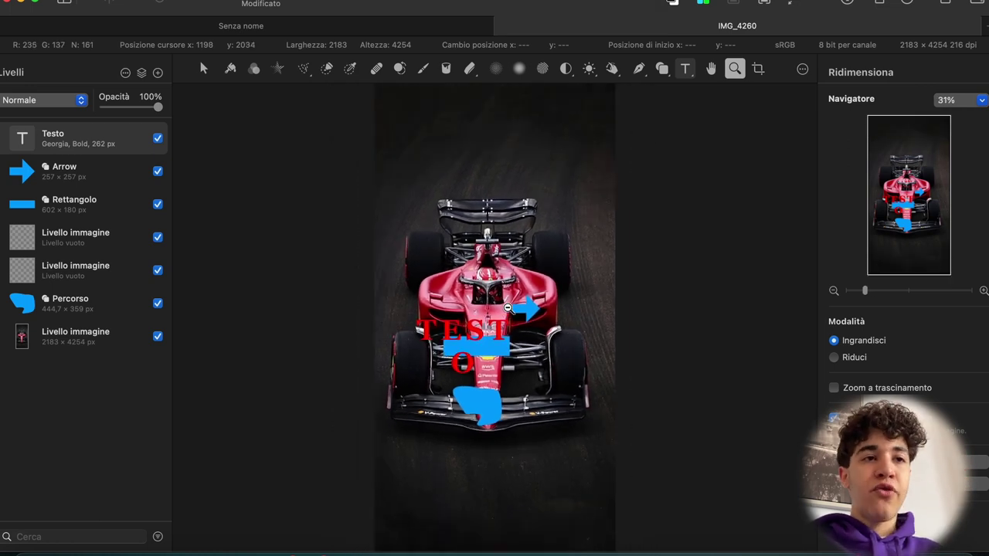
scroll(508, 307, "up", 1)
- Crop the image automatically with Ritaglio ML to 2032 × 3304 px
left_click(758, 69)
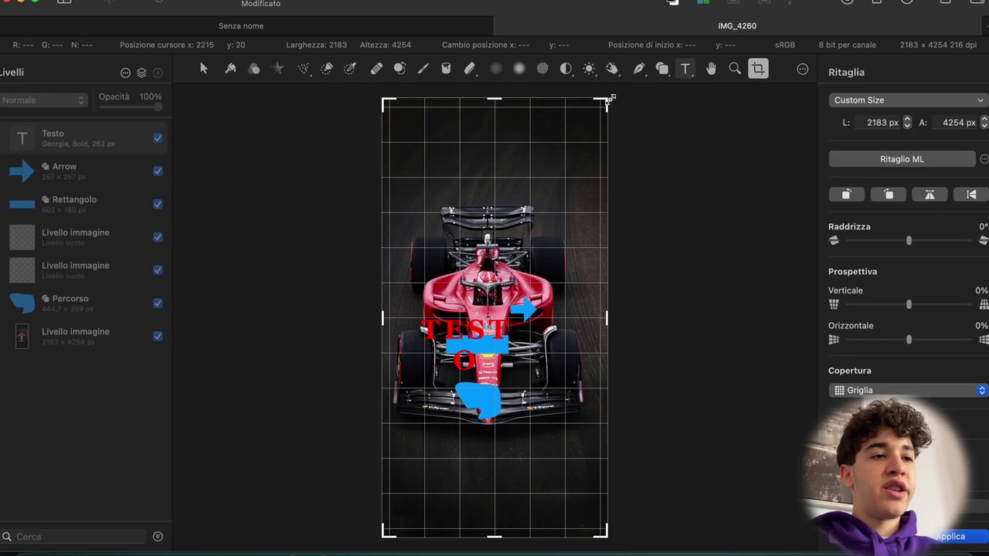
mouse_move(608, 99)
left_mouse_down()
mouse_move(537, 243)
mouse_move(646, 137)
mouse_move(611, 146)
mouse_move(607, 100)
left_mouse_up()
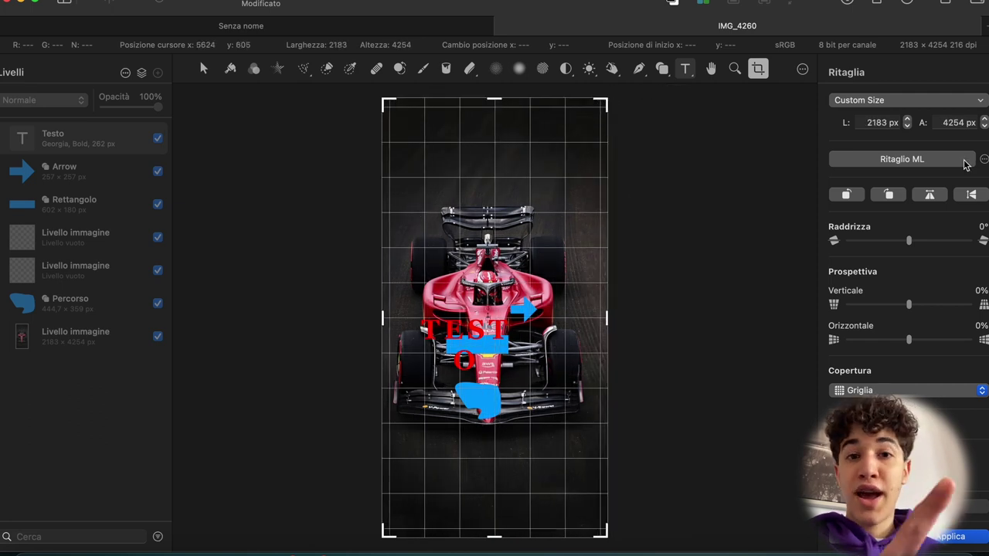
left_click(964, 163)
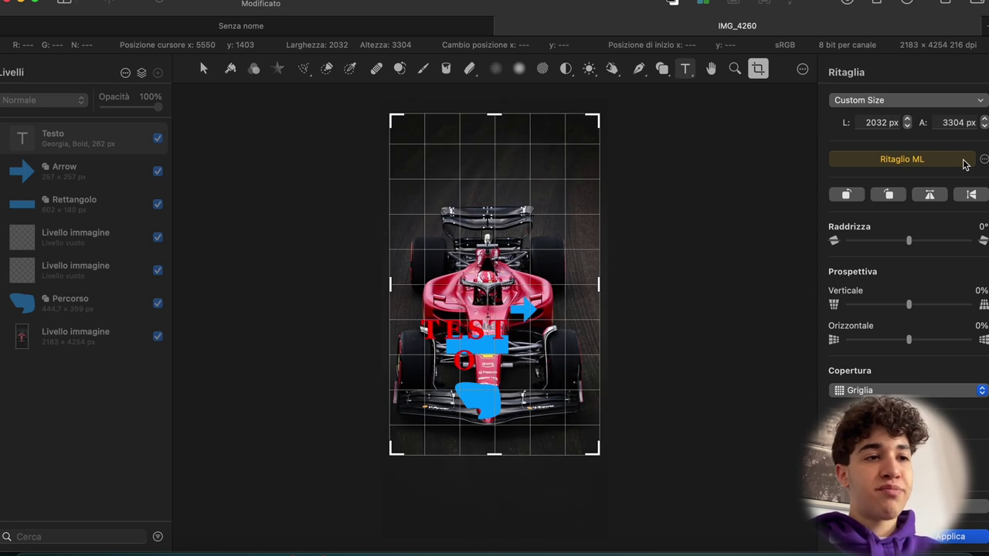
left_click_drag(541, 317, 529, 355)
key("z")
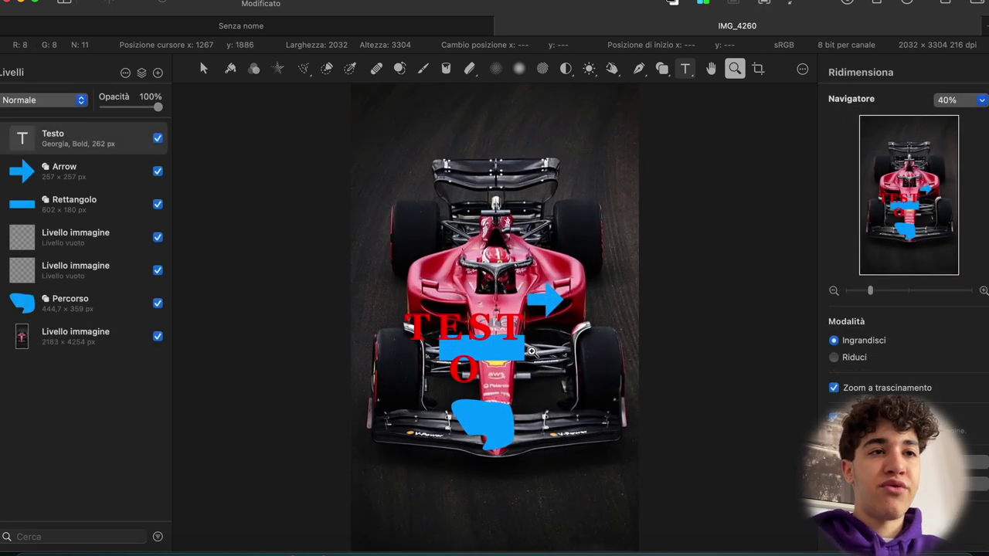
- Check the tool customization option, and try automatic background removal on the car photo before undoing it
left_click(802, 70)
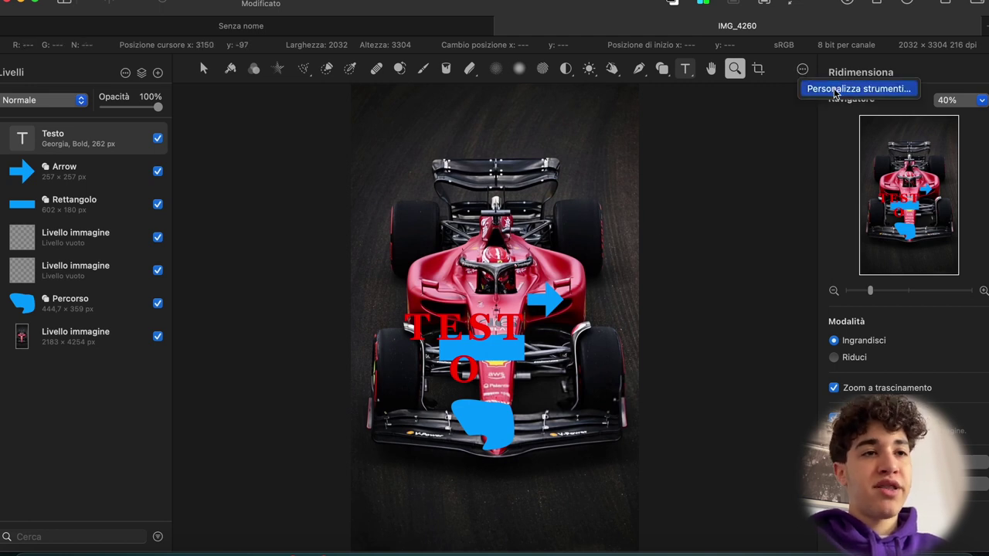
left_click(780, 77)
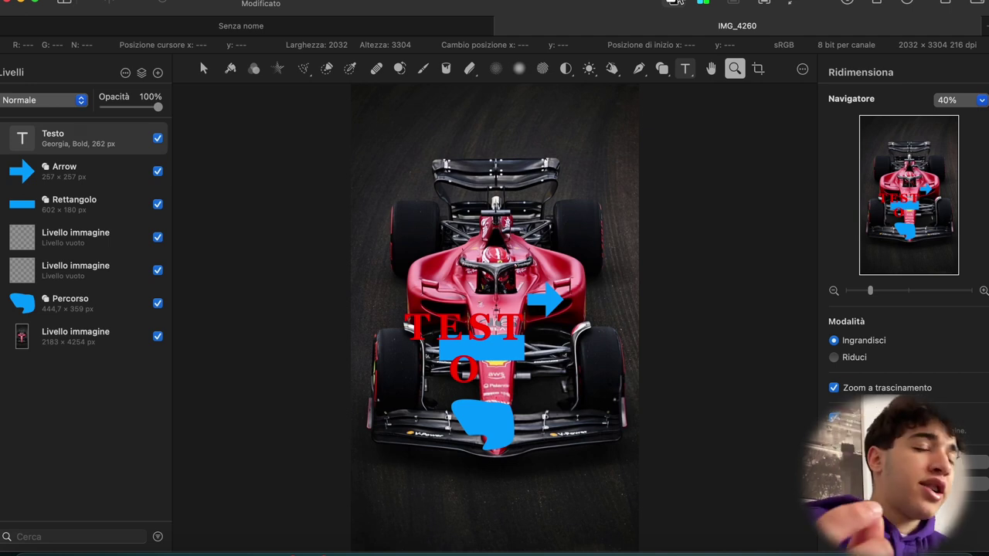
left_click(730, 6)
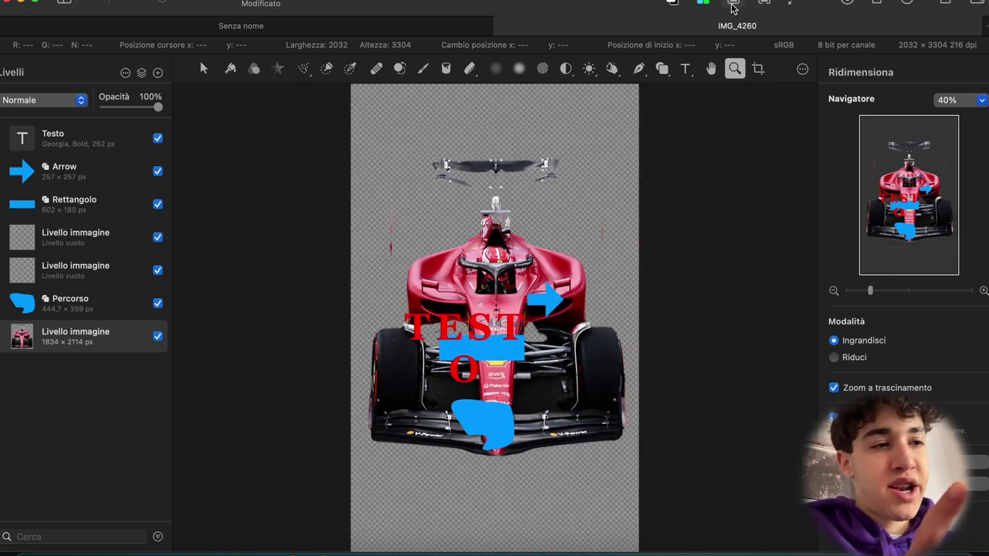
key("super+z")
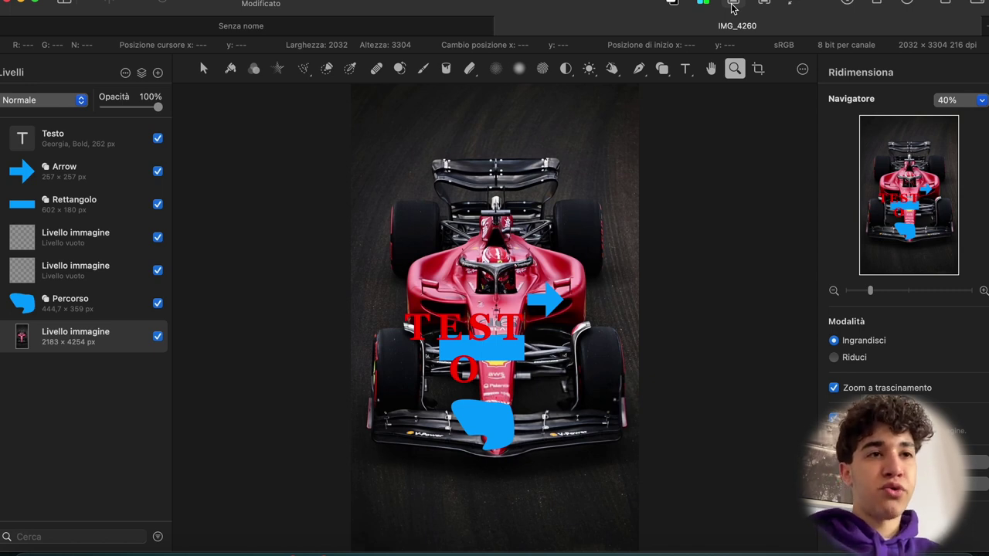
- Select the car automatically as the photo's subject, and clear the selection
left_click(764, 3)
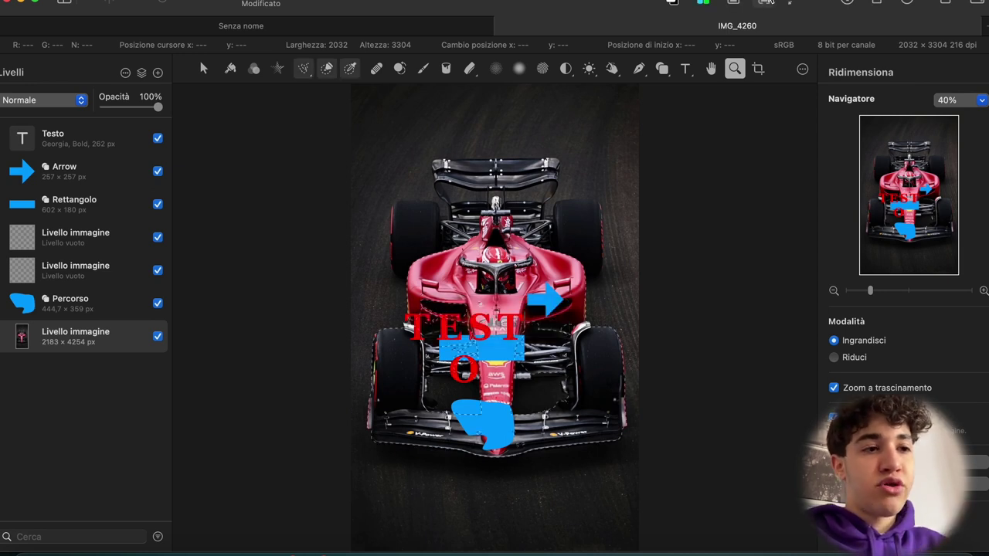
key("super+d")
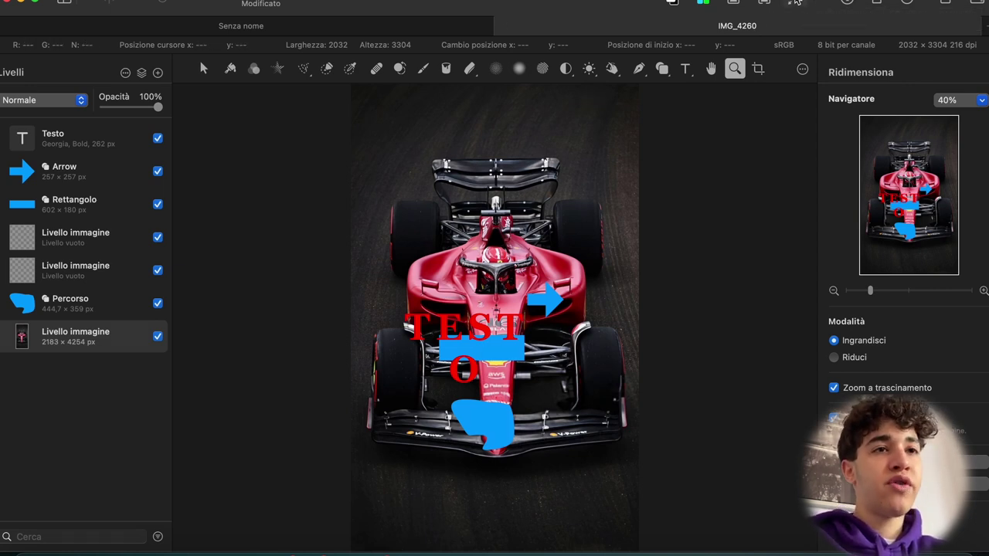
- Try an ML Super Resolution upscale to 6096 × 9912 px, undo it, and restore the cleared car selection
left_click(796, 3)
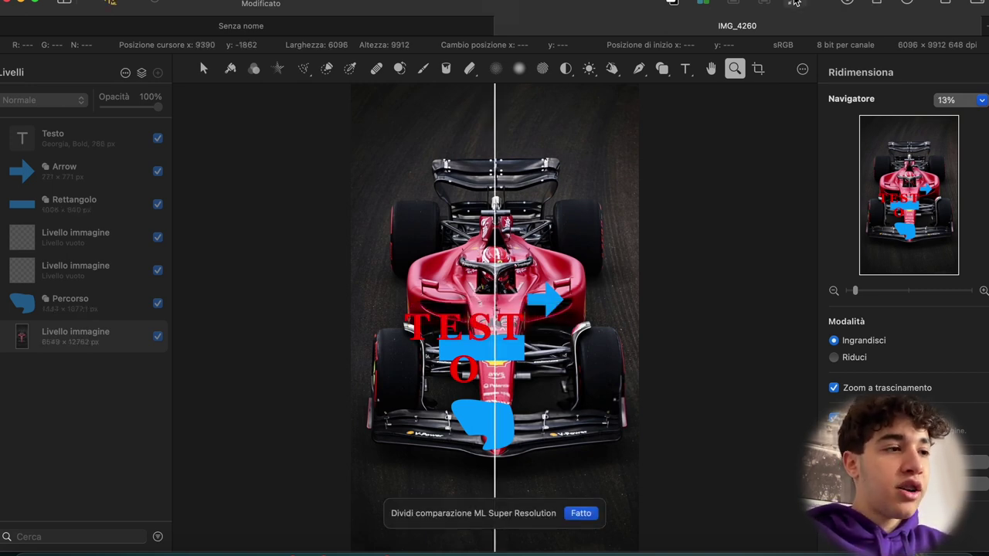
key("Return")
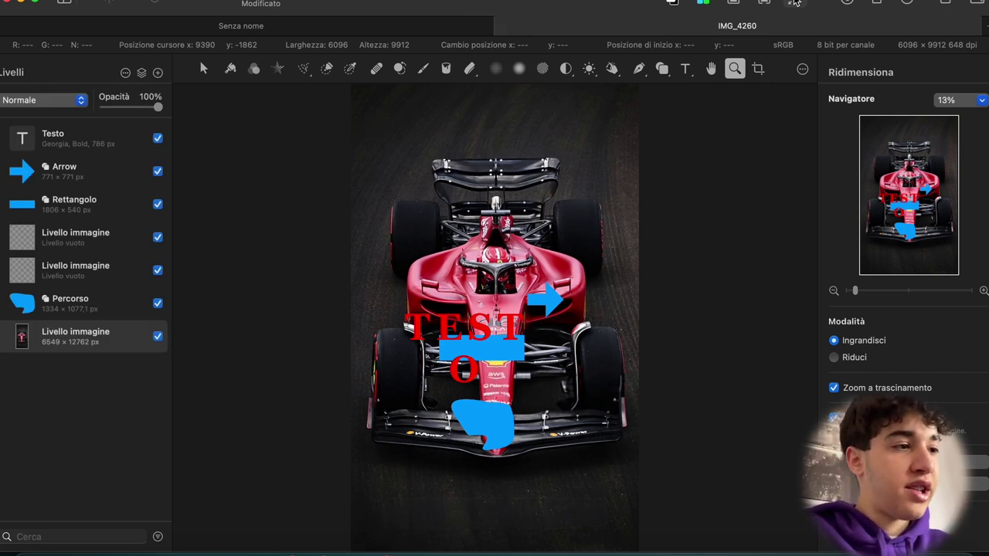
key("super+z")
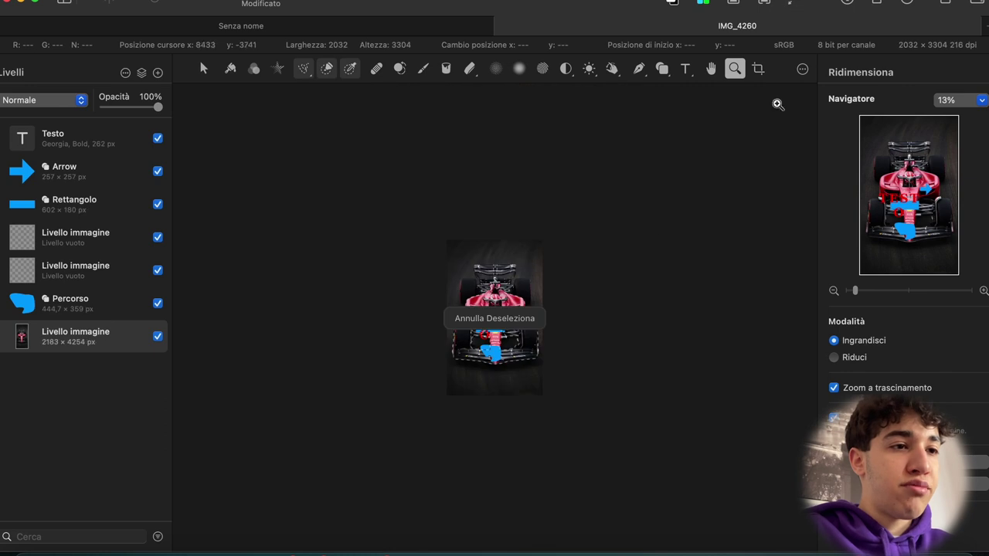
left_click(545, 371)
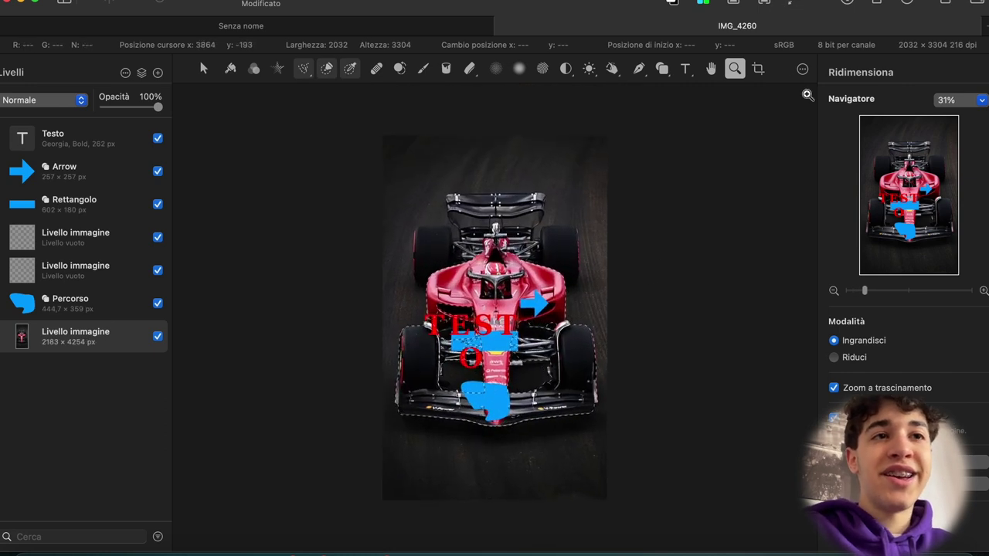
- Rotate the image 90° to the left and return it to upright, and look over the image size and colour options
left_click(878, 5)
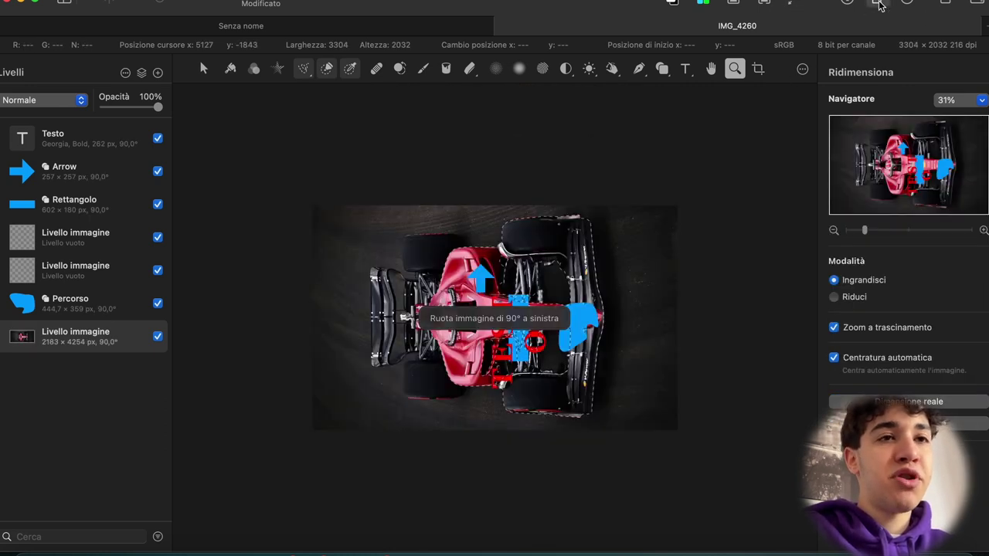
left_click(879, 5)
left_click(902, 3)
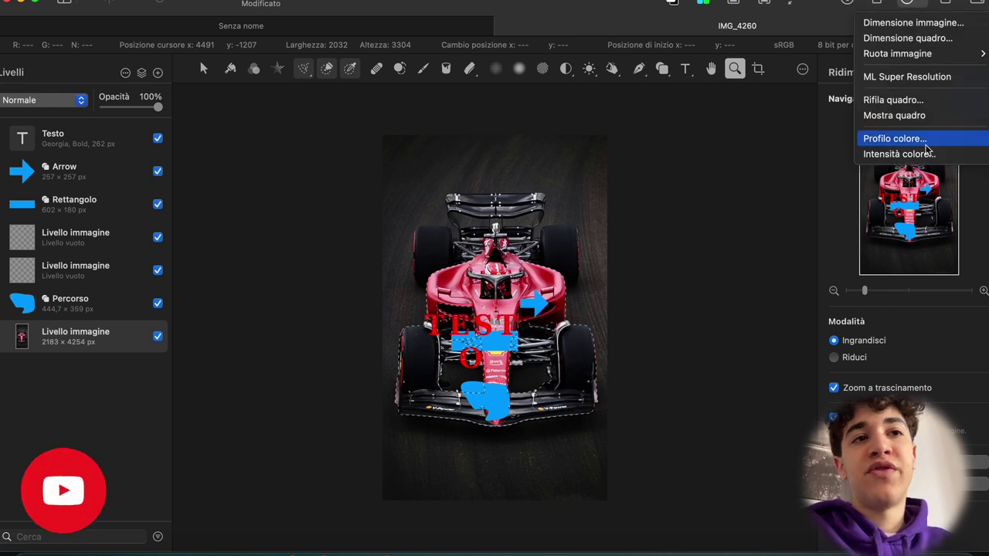
left_click(781, 190)
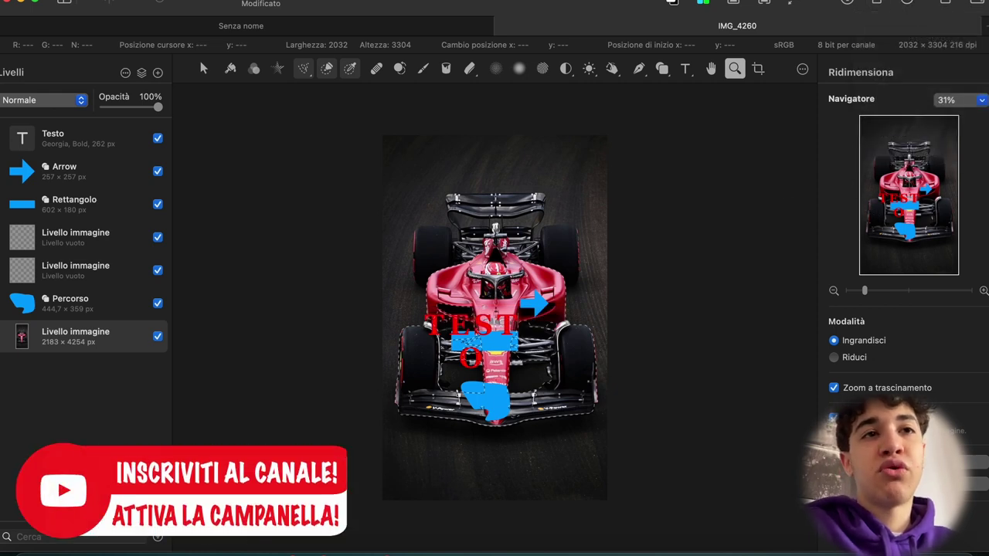
- Hide and show the tool options sidebar several times, leaving it shown
left_click(976, 3)
left_click(976, 3)
left_click(975, 3)
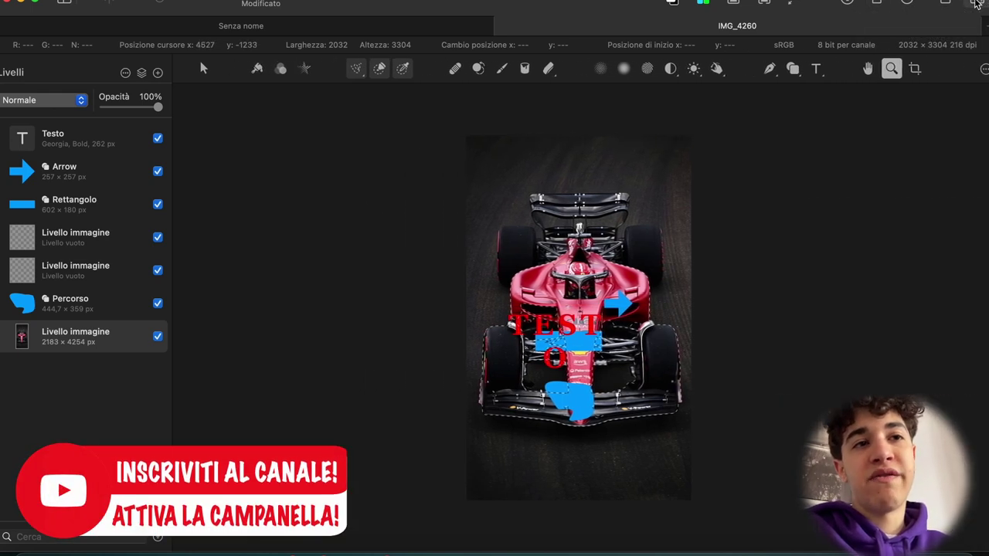
left_click(976, 3)
left_click(976, 3)
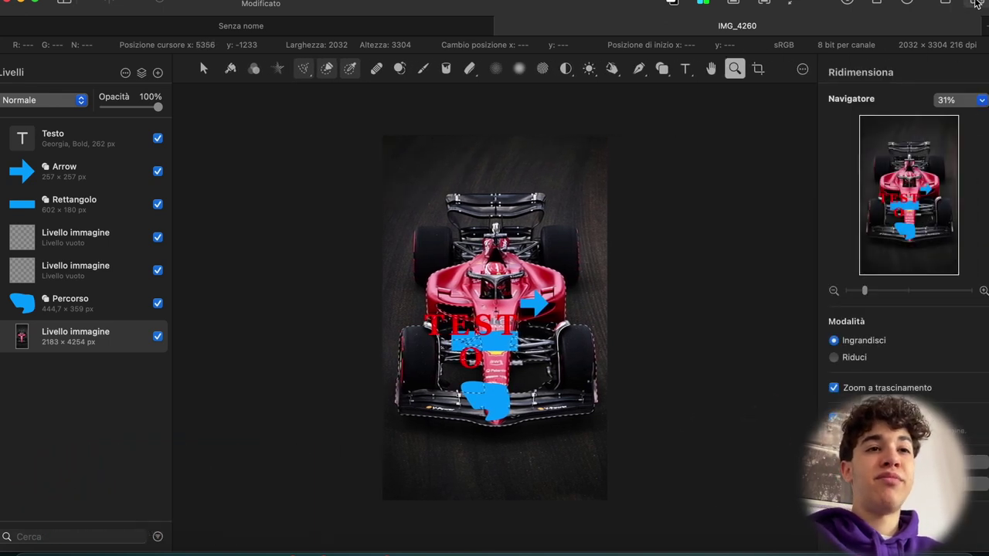
left_click(976, 3)
left_click(975, 3)
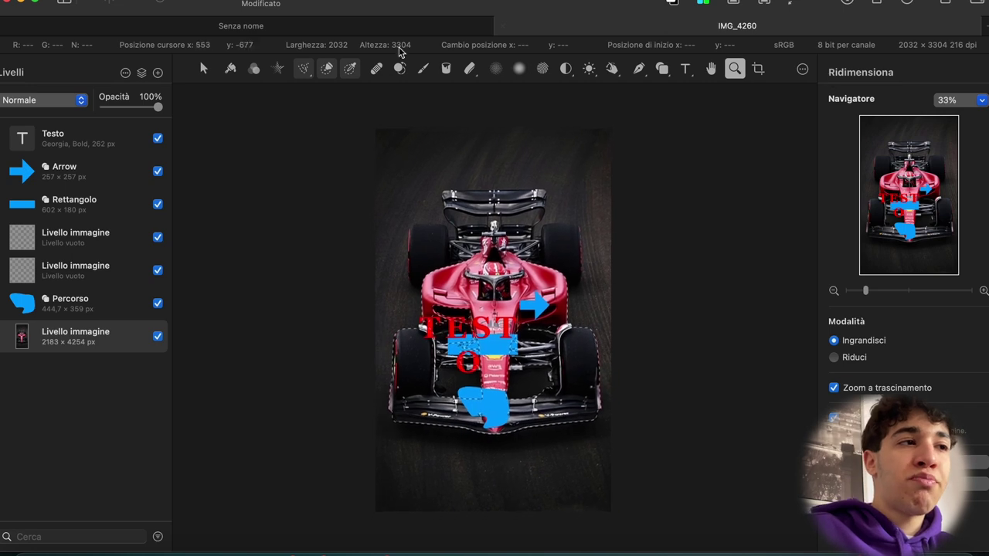
- Switch to the Disponi tool, and zoom in and out to examine the selected car
left_click(203, 69)
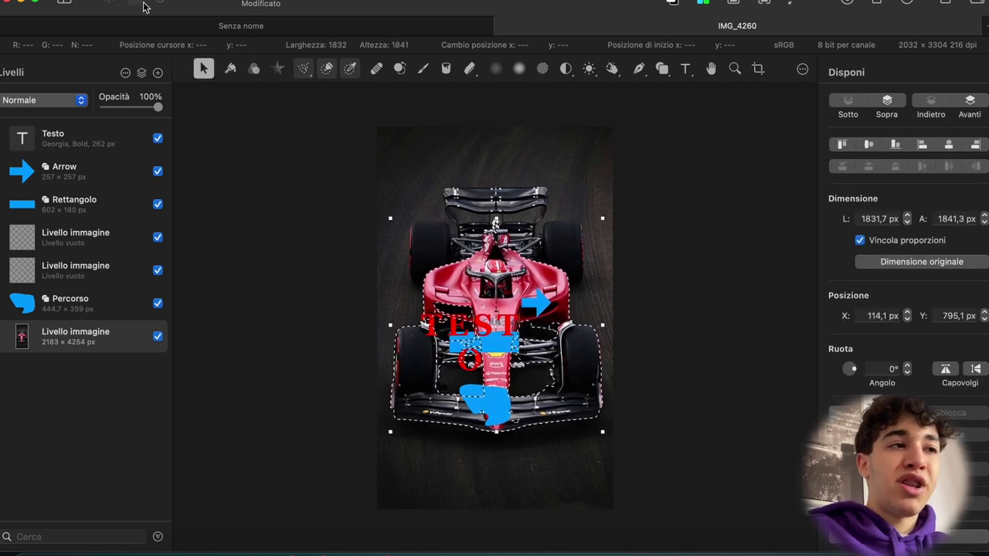
scroll(163, 5, "up", 5)
scroll(178, 5, "down", 8)
scroll(189, 5, "up", 6)
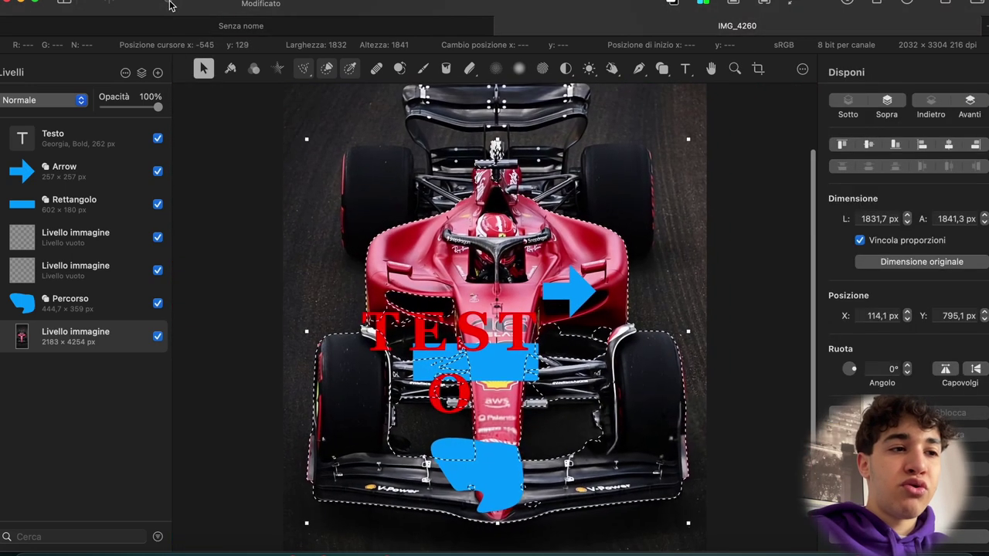
scroll(162, 5, "down", 5)
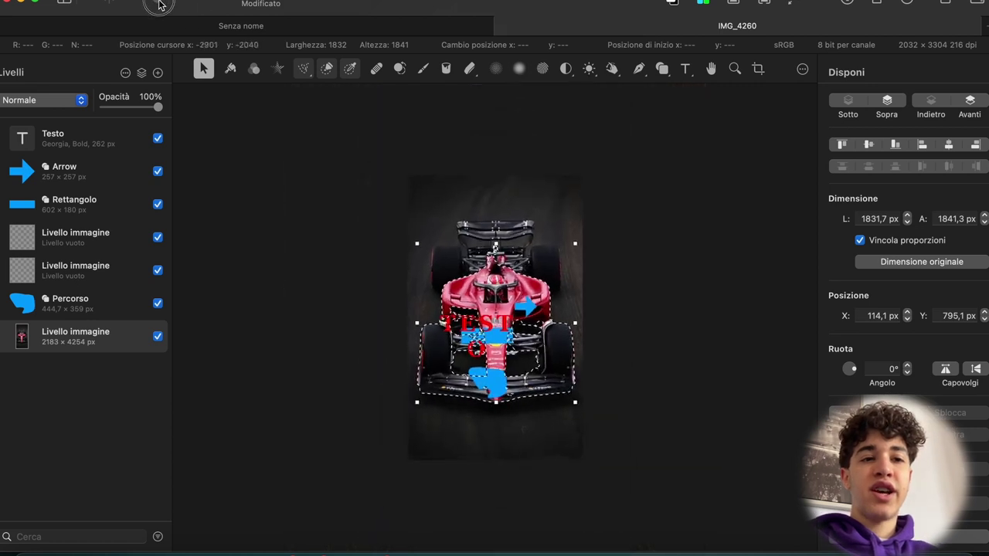
scroll(164, 5, "up", 4)
scroll(164, 6, "down", 1)
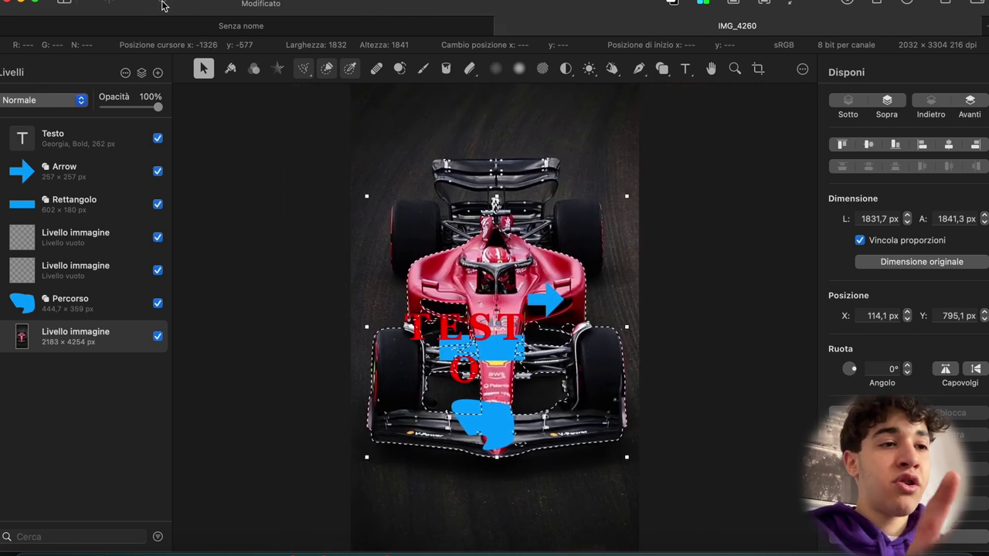